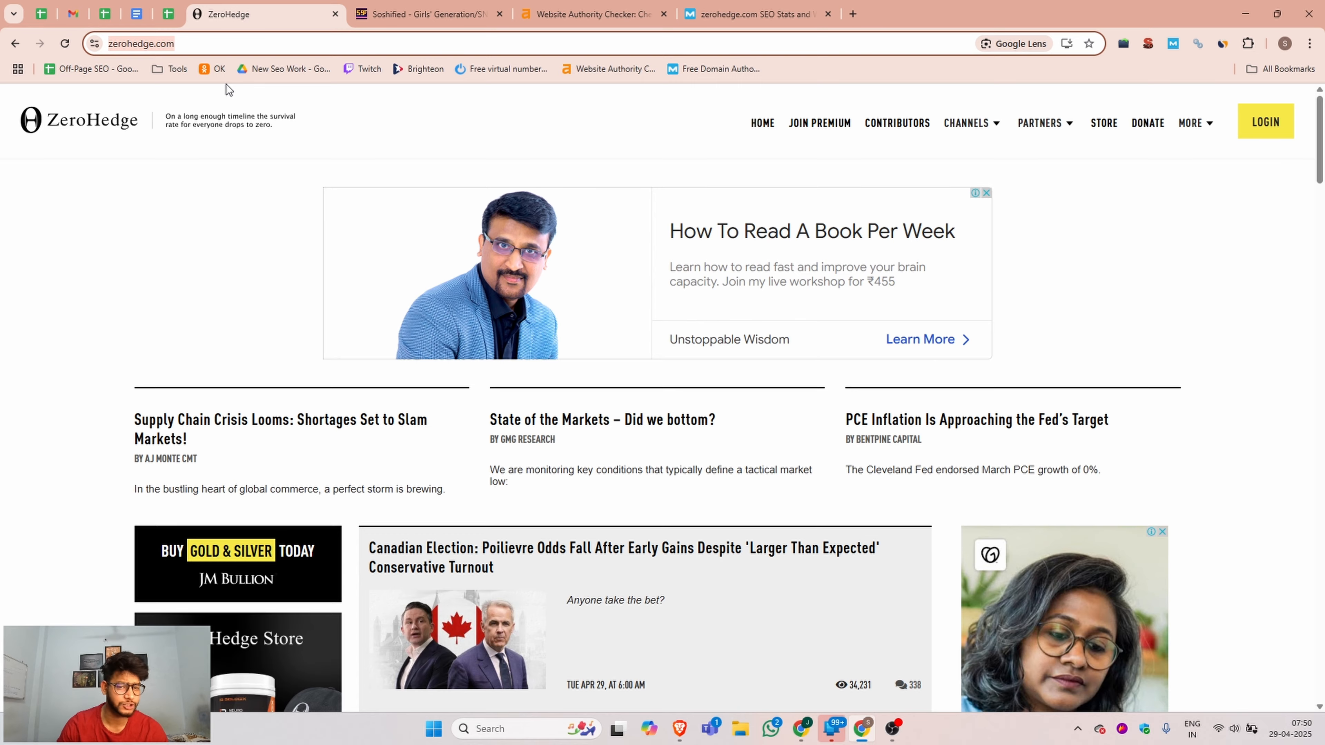
Look over the ZeroHedge homepage and check the site's authority metrics in the Ahrefs and Moz reports.
{"action": "scroll", "coordinate": [200, 333], "scroll_direction": "down", "scroll_amount": 10}
{"action": "scroll", "coordinate": [615, 317], "scroll_direction": "down", "scroll_amount": 5}
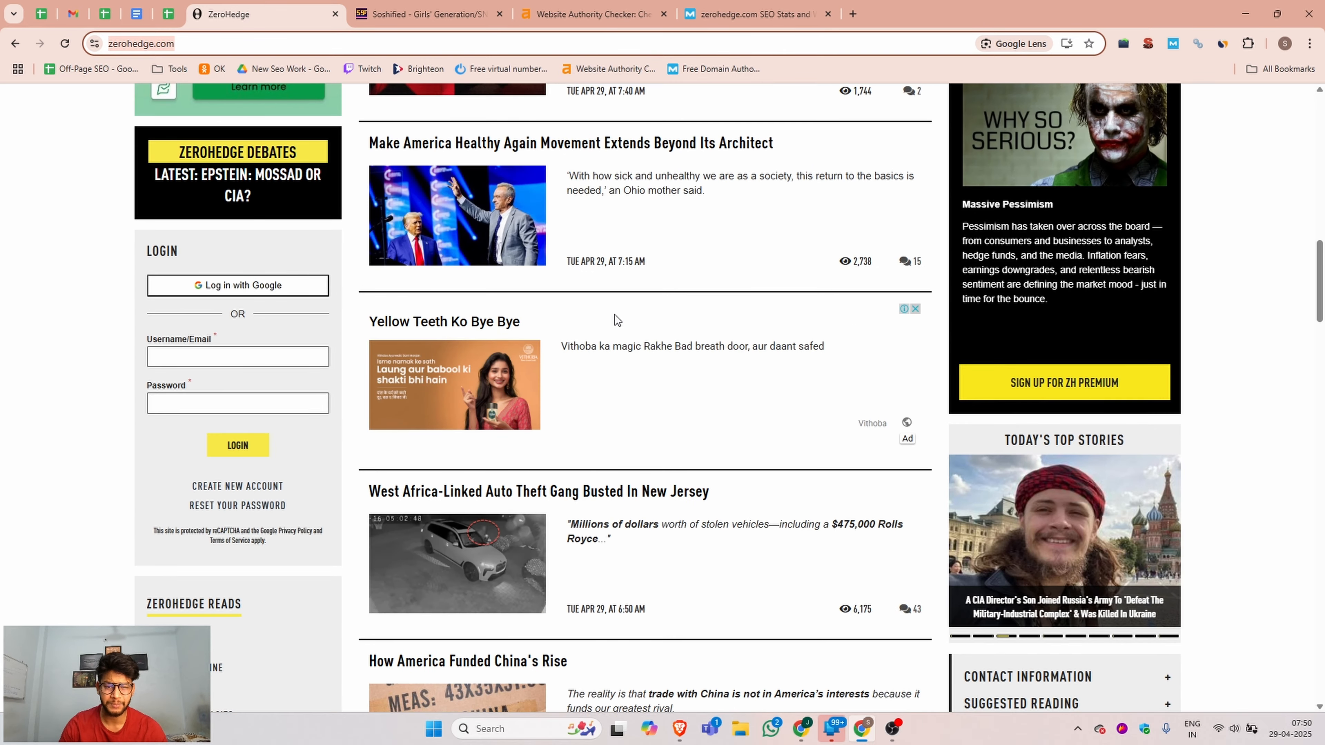
{"action": "scroll", "coordinate": [704, 364], "scroll_direction": "up", "scroll_amount": 15}
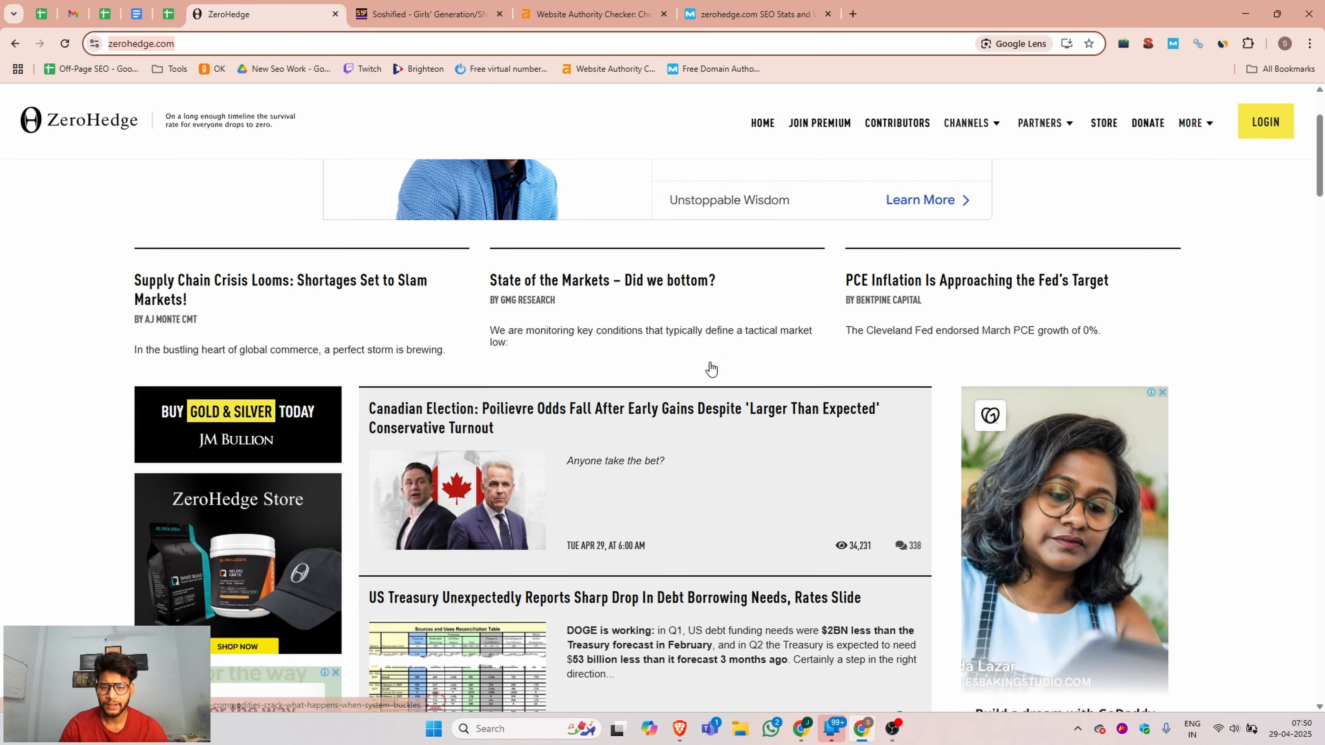
{"action": "left_click", "coordinate": [616, 6]}
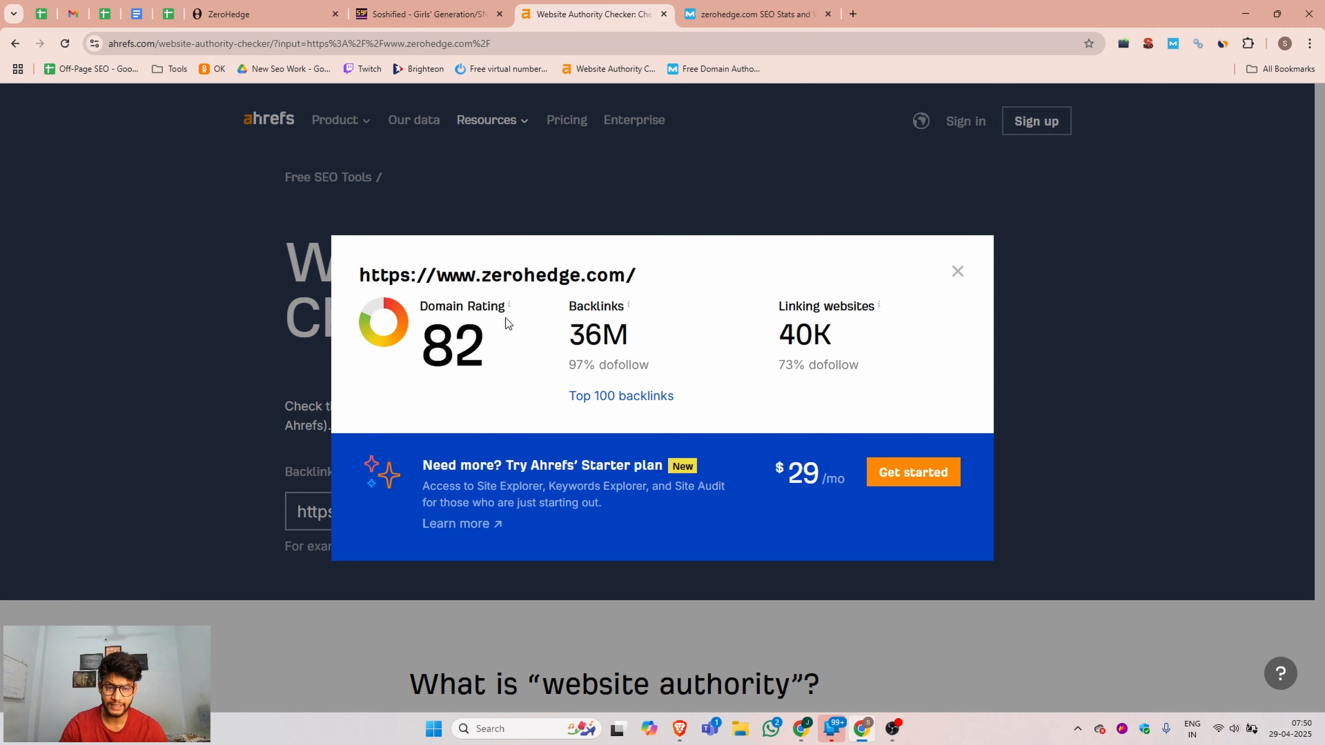
{"action": "left_click", "coordinate": [730, 14]}
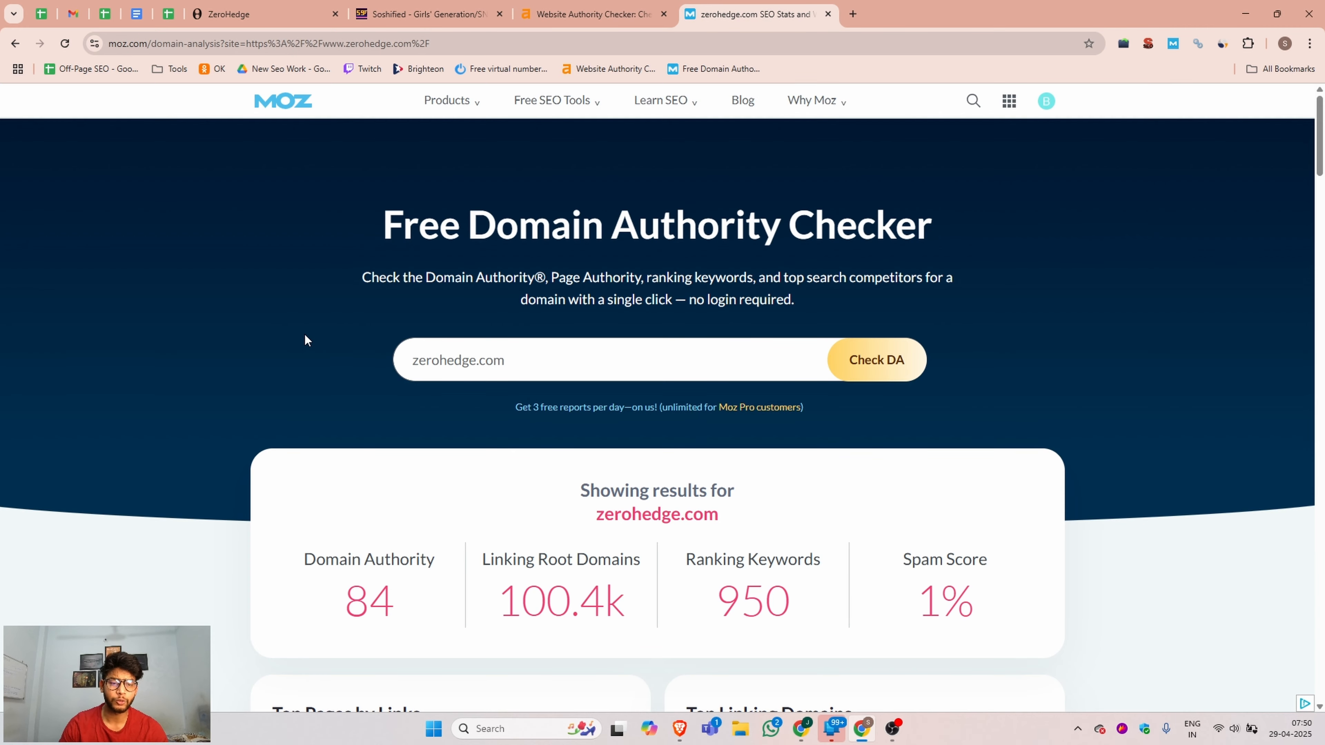
{"action": "scroll", "coordinate": [1100, 491], "scroll_direction": "down", "scroll_amount": 1}
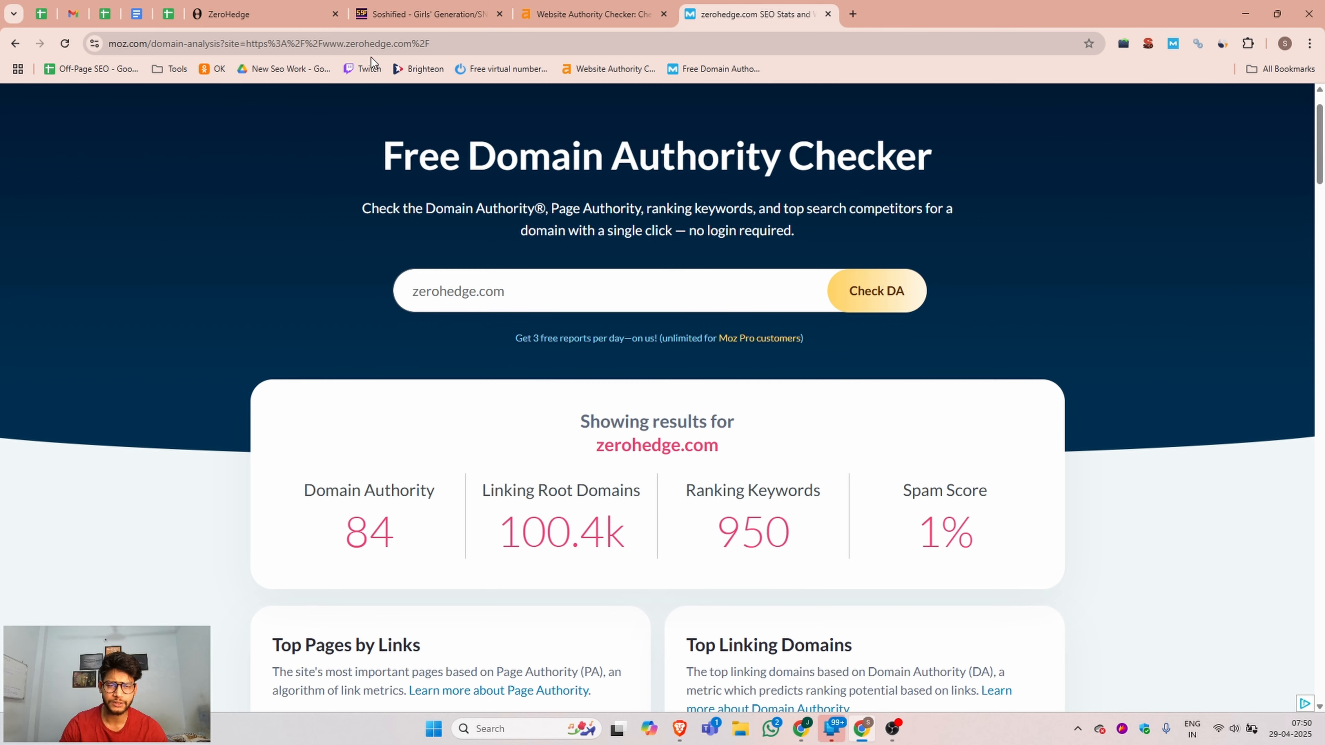
Check zerohedge.com's traffic and top visitor countries with the Similarweb extension, and close its overview.
{"action": "left_click", "coordinate": [313, 14]}
{"action": "left_click", "coordinate": [1223, 39]}
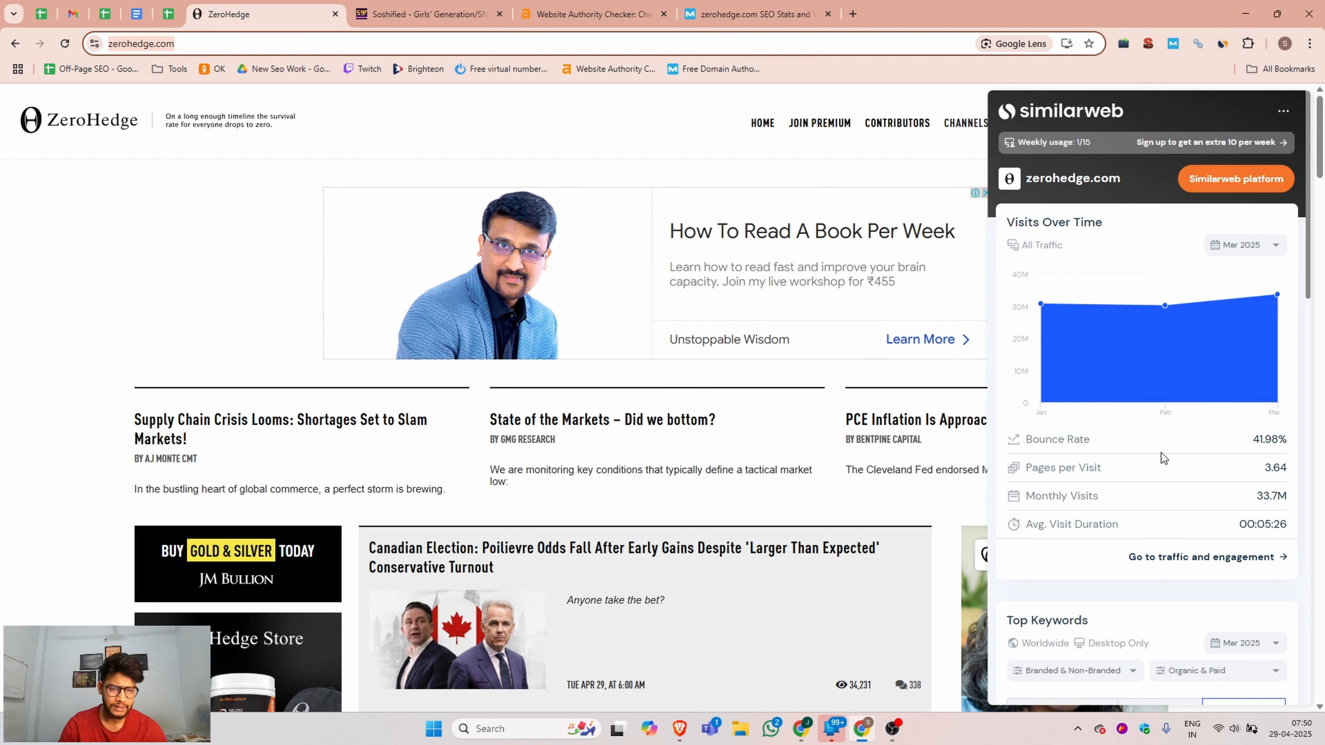
{"action": "scroll", "coordinate": [1161, 452], "scroll_direction": "down", "scroll_amount": 10}
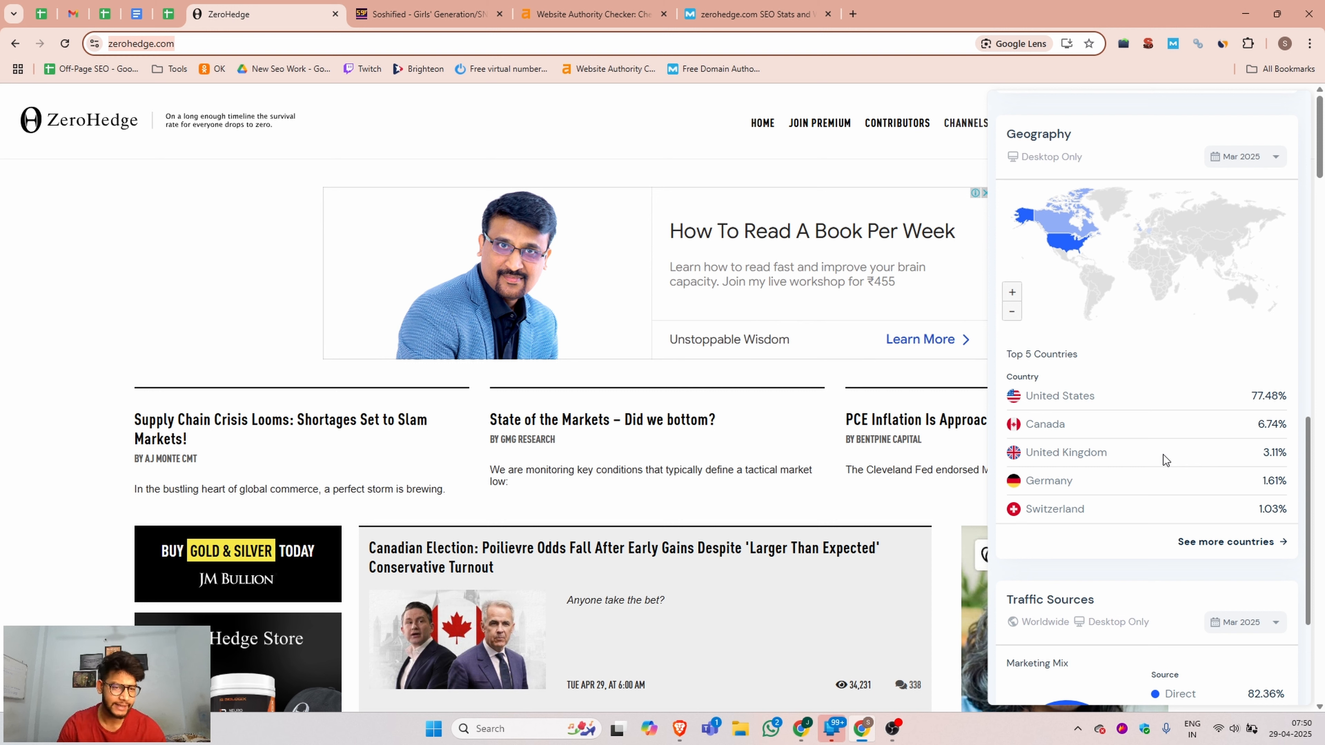
{"action": "left_click", "coordinate": [48, 420]}
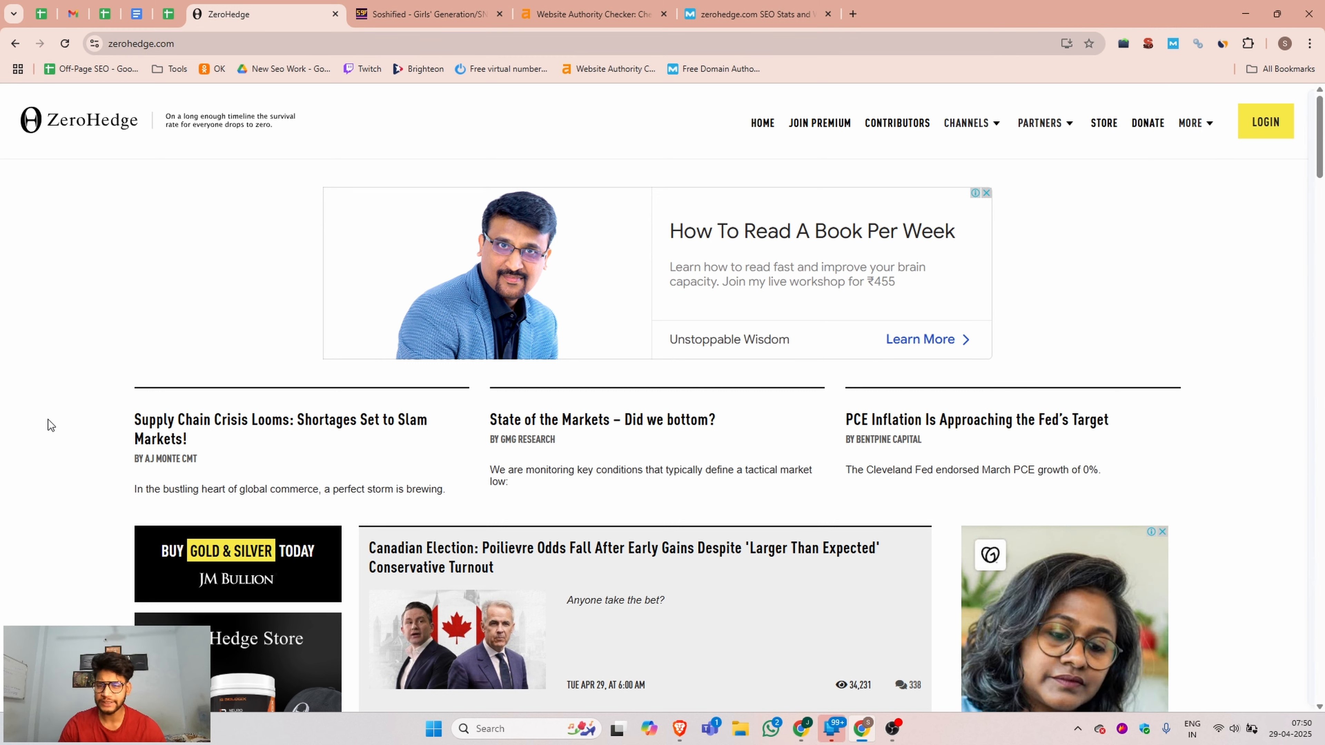
Start a new ZeroHedge account registration with the free Basic plan.
{"action": "scroll", "coordinate": [749, 429], "scroll_direction": "down", "scroll_amount": 10}
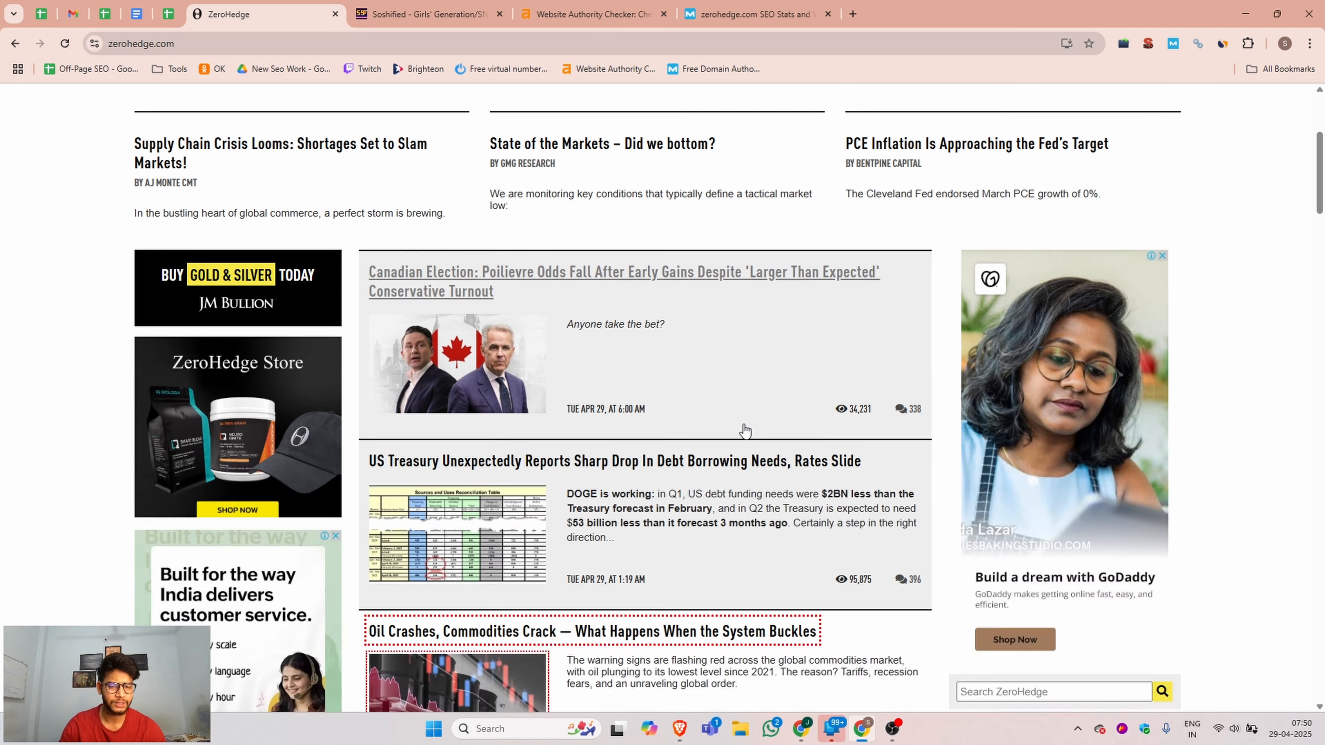
{"action": "scroll", "coordinate": [754, 414], "scroll_direction": "up", "scroll_amount": 10}
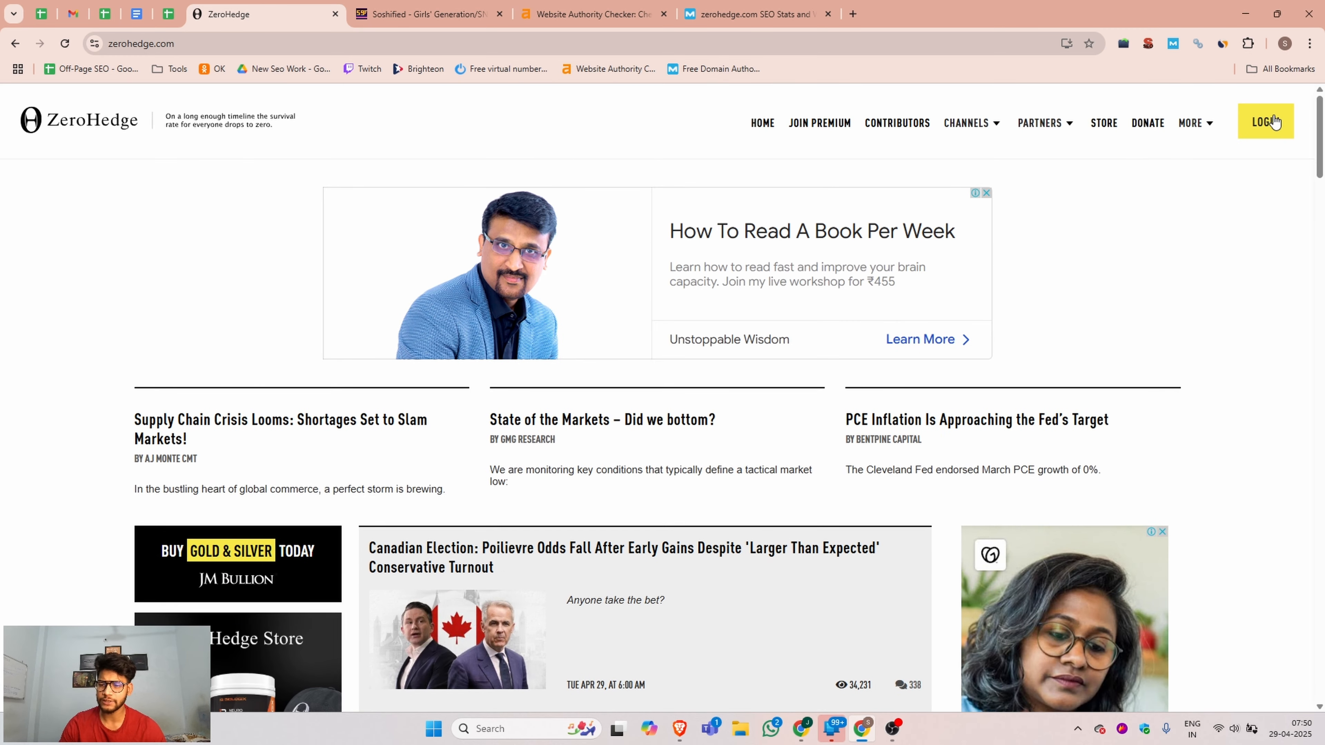
{"action": "left_click", "coordinate": [1262, 123]}
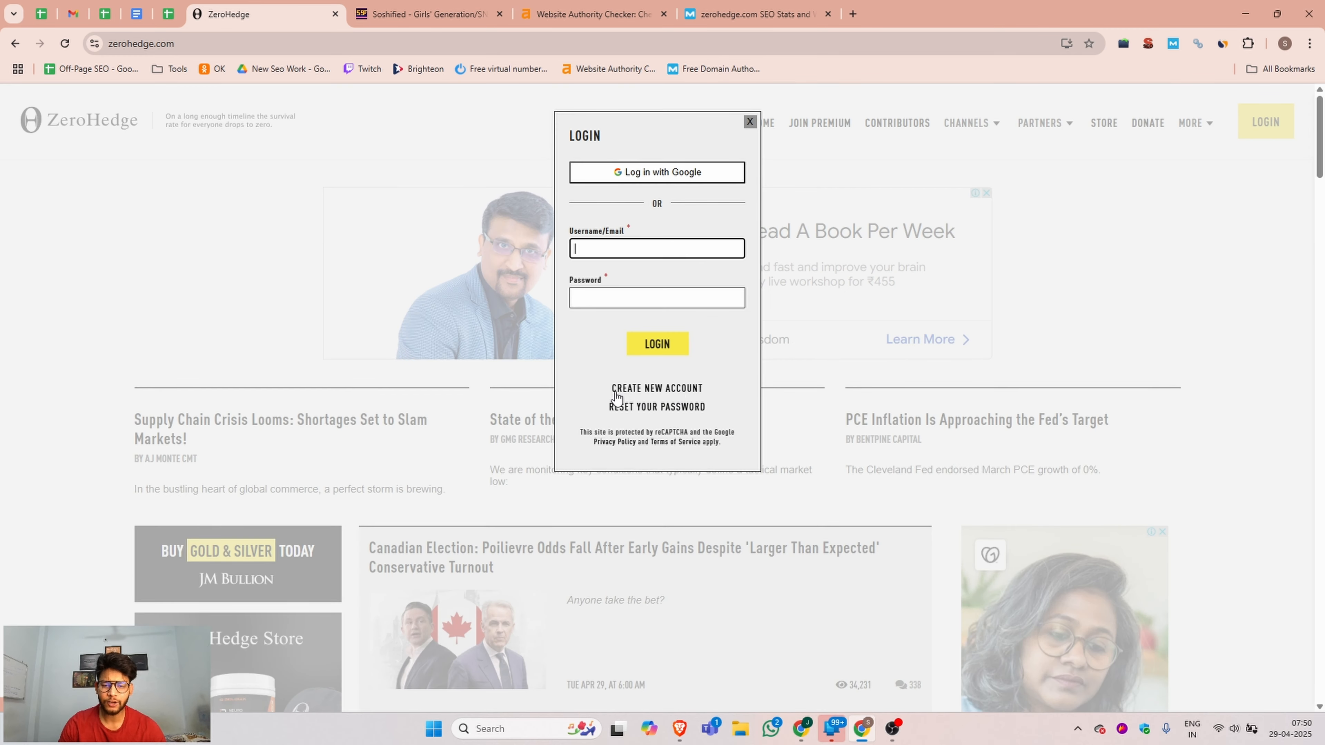
{"action": "left_click", "coordinate": [686, 388]}
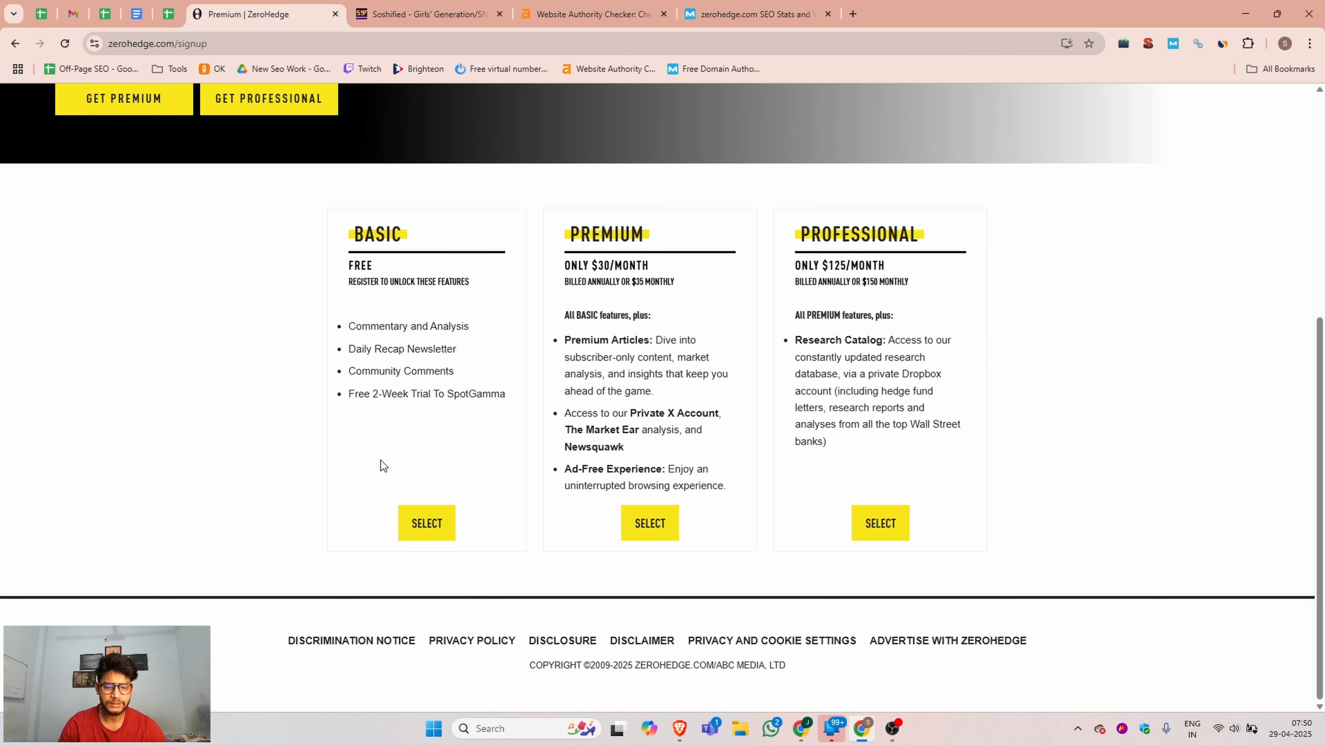
{"action": "left_click", "coordinate": [424, 519]}
Fill in the saved account e-mail and the suggested strong password, and create the new account.
{"action": "left_click", "coordinate": [541, 216]}
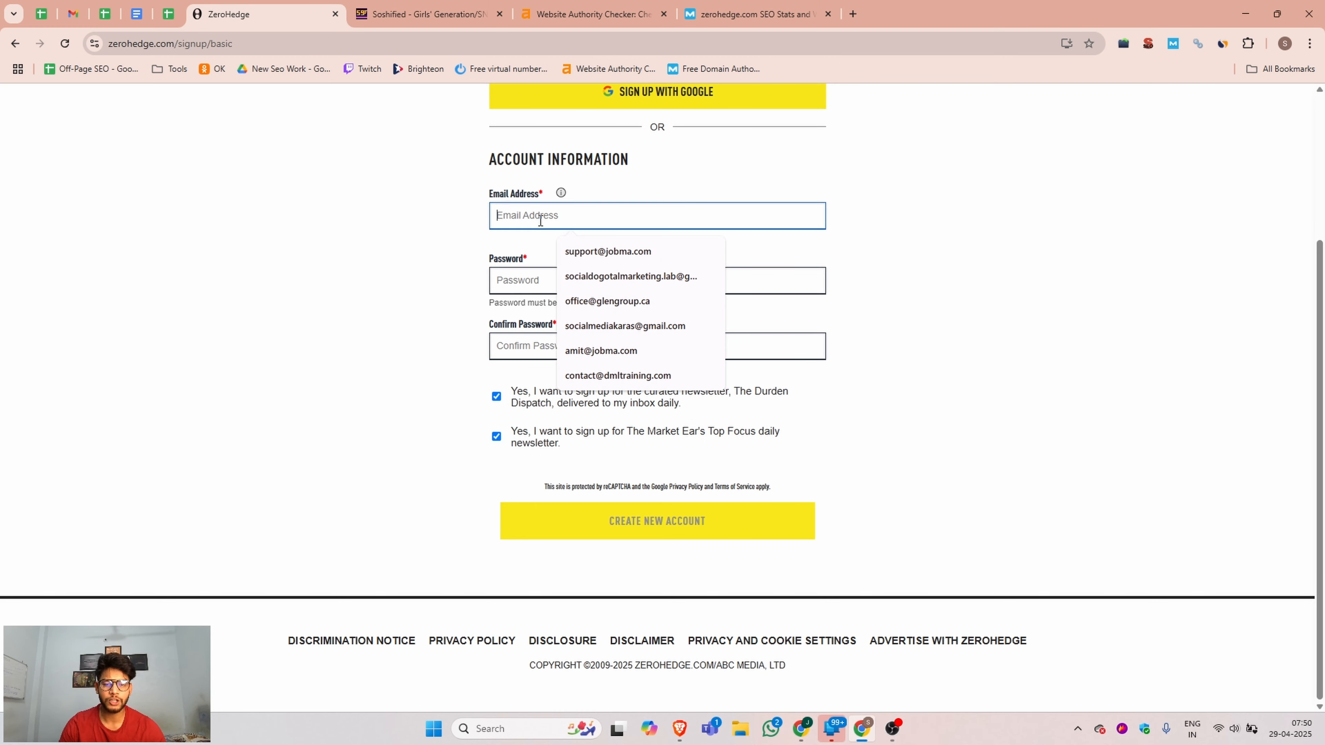
{"action": "left_click", "coordinate": [602, 277]}
{"action": "left_click", "coordinate": [550, 280]}
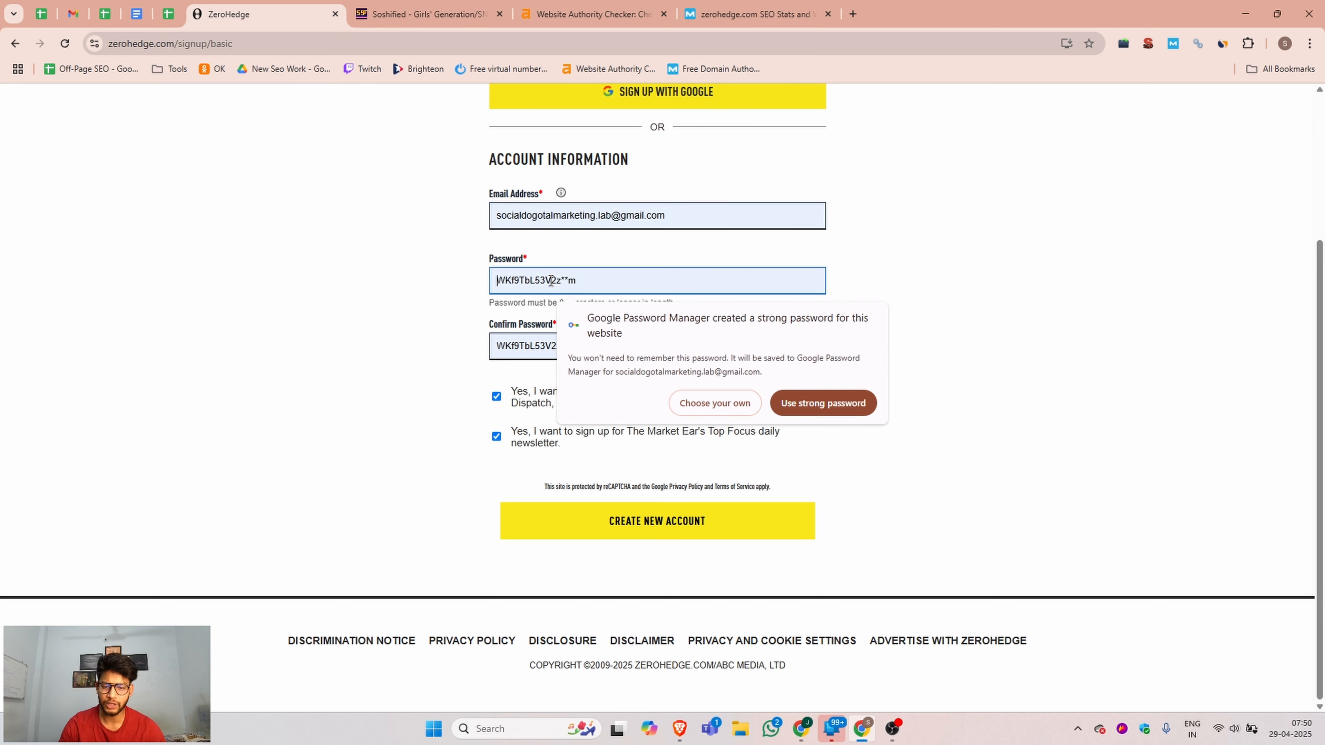
{"action": "left_click", "coordinate": [794, 404]}
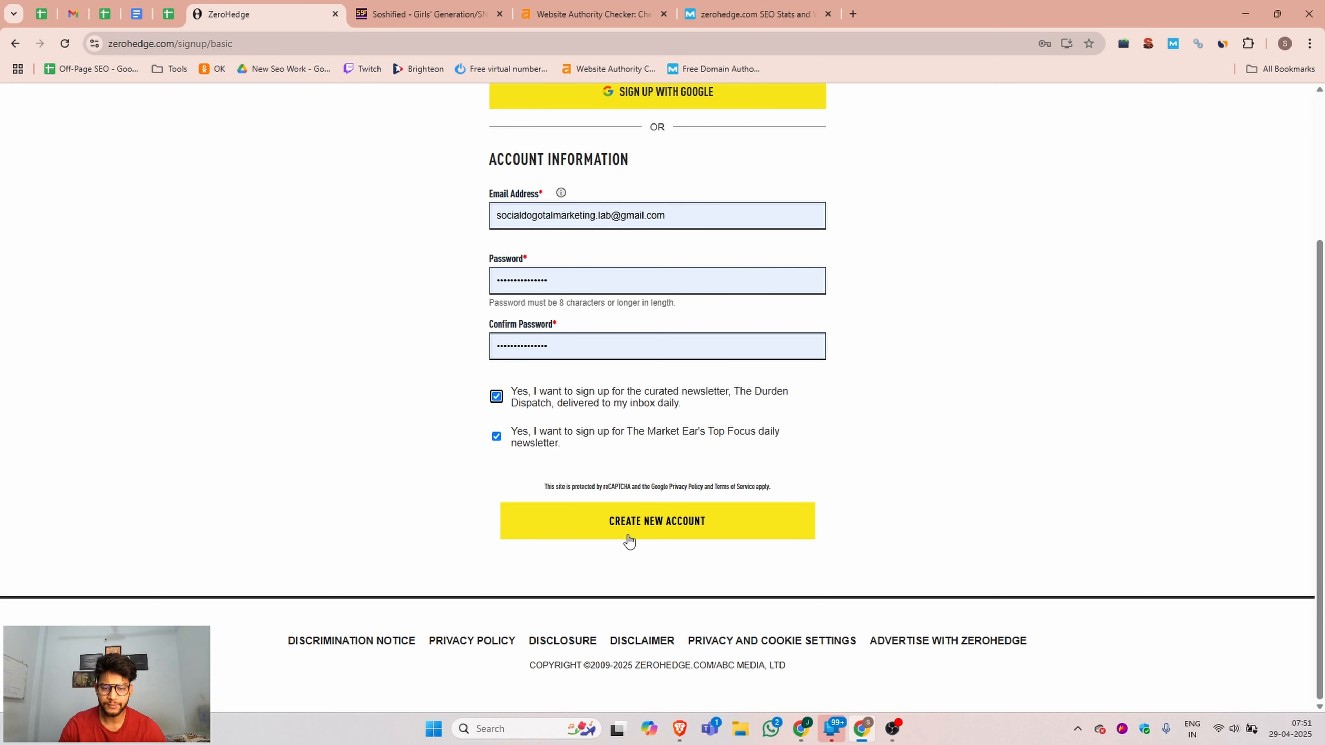
{"action": "left_click", "coordinate": [682, 528]}
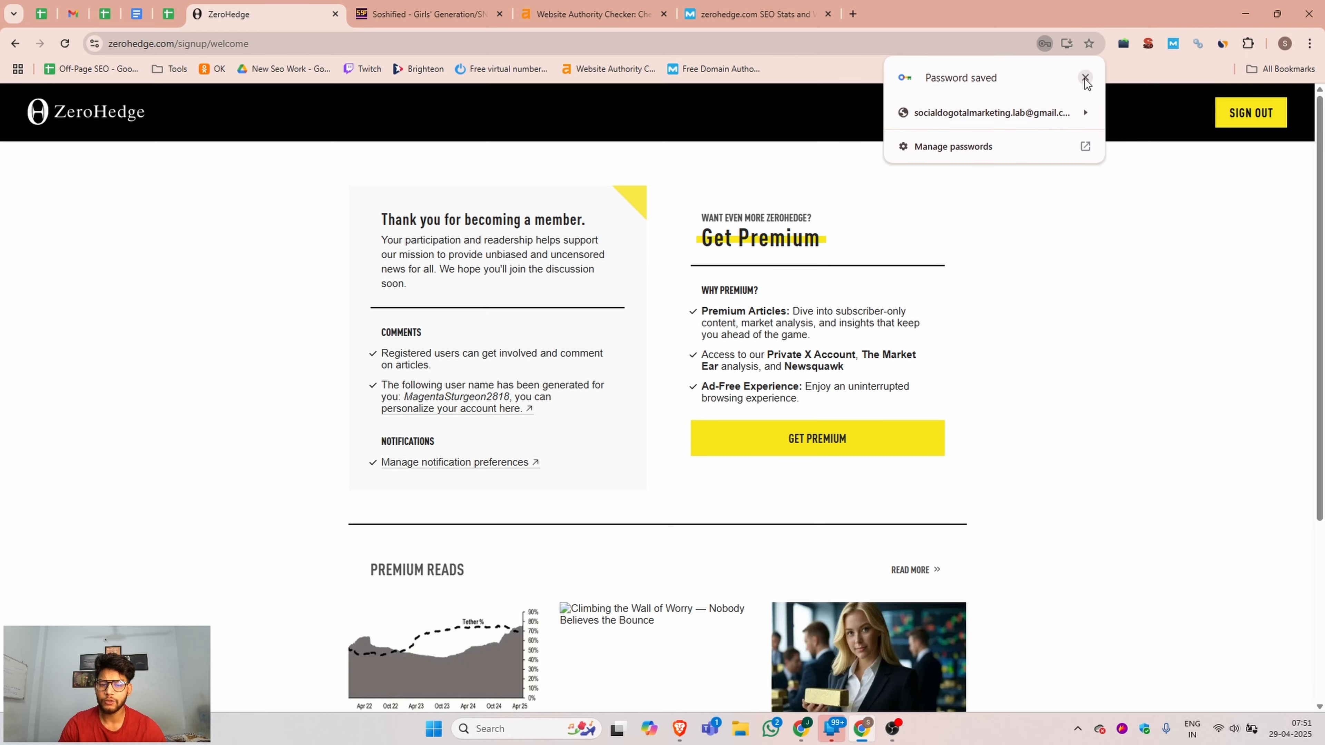
Switch to Gmail, open the Zero Hedge verification message from the inbox and follow its verification link.
{"action": "left_click", "coordinate": [73, 14]}
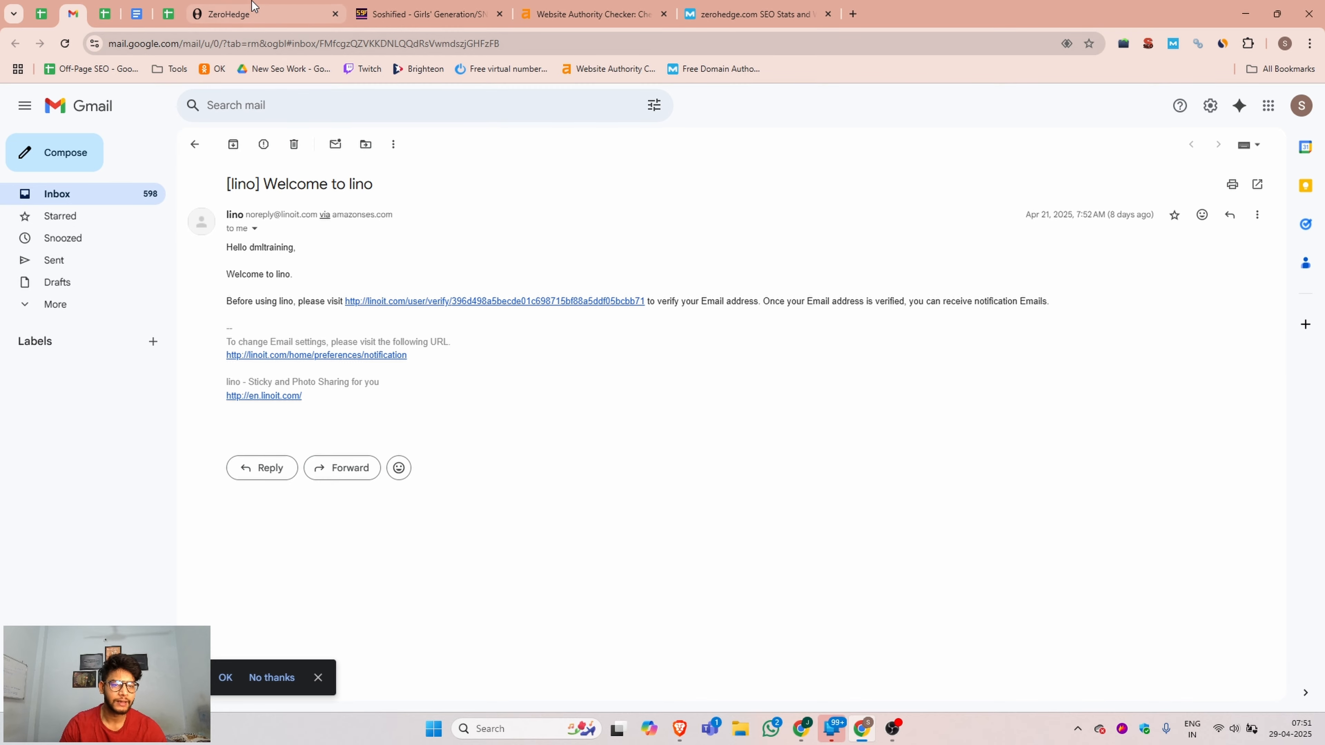
{"action": "left_click", "coordinate": [251, 15]}
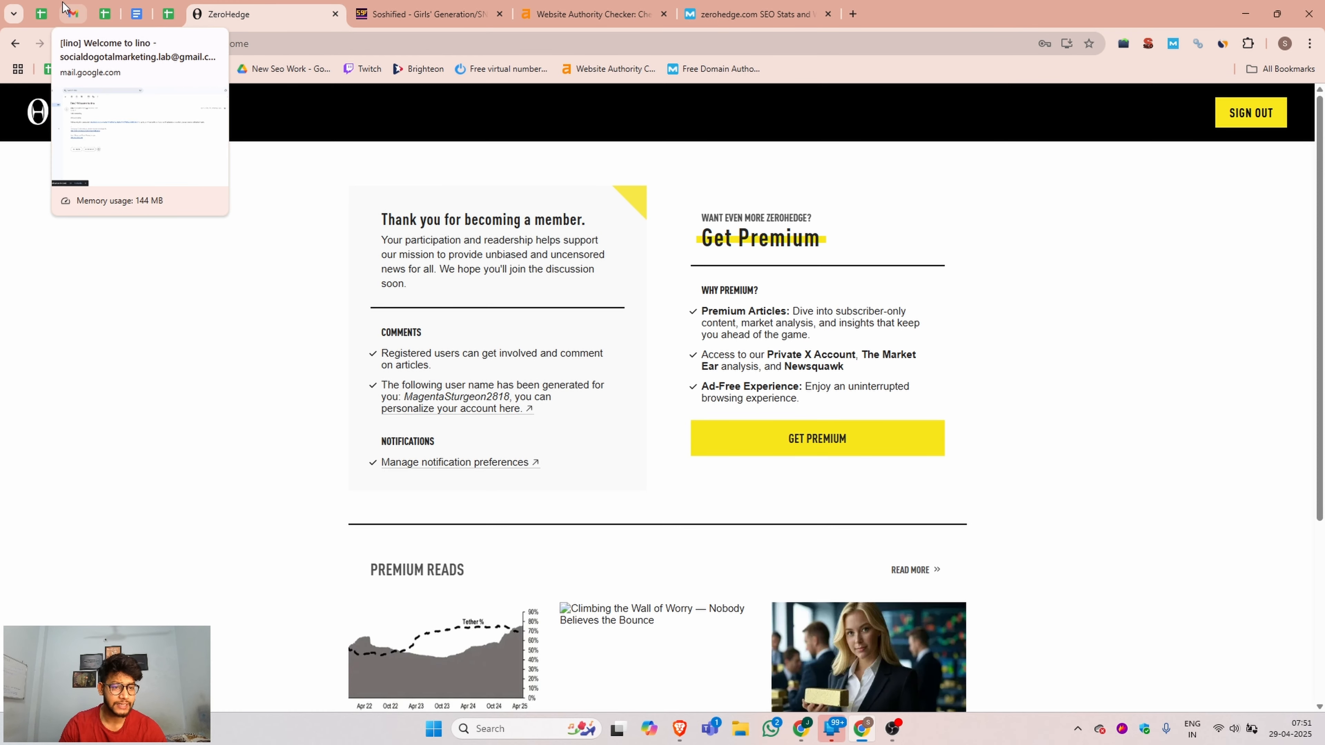
{"action": "left_click", "coordinate": [73, 15]}
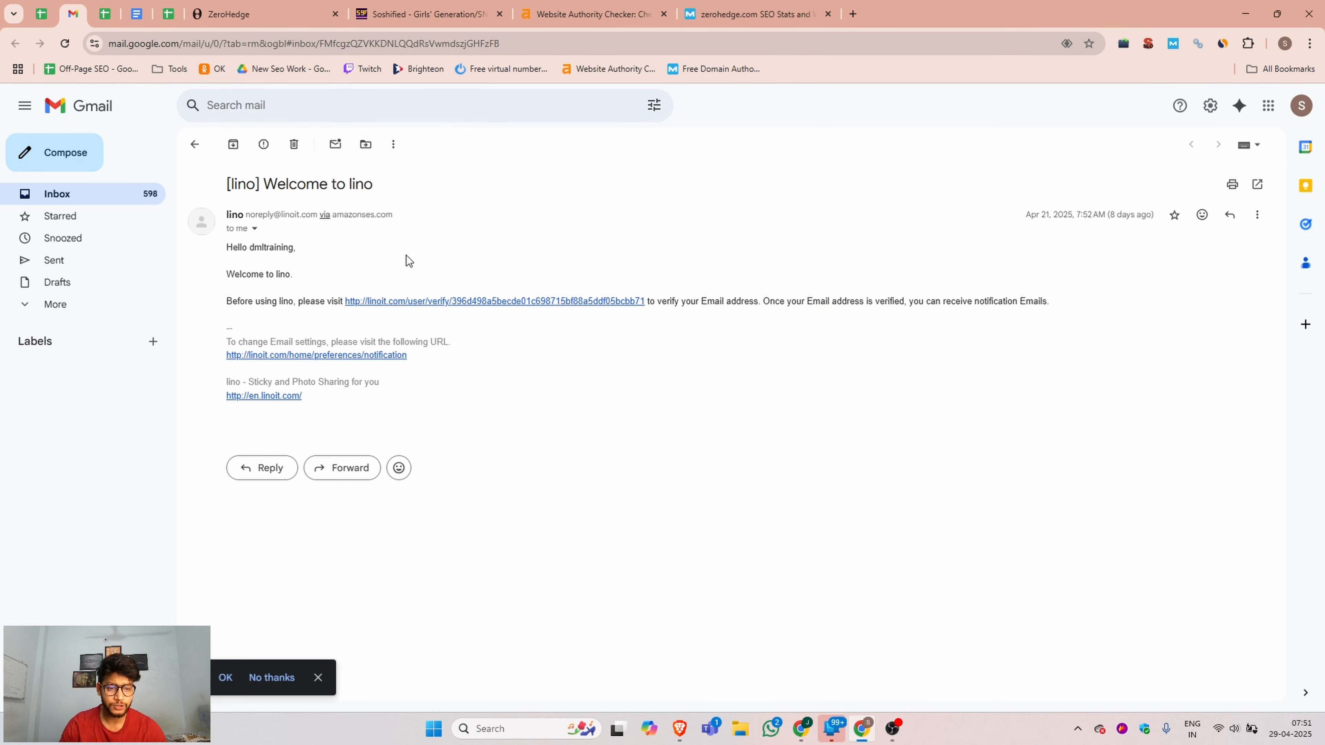
{"action": "left_click", "coordinate": [294, 144]}
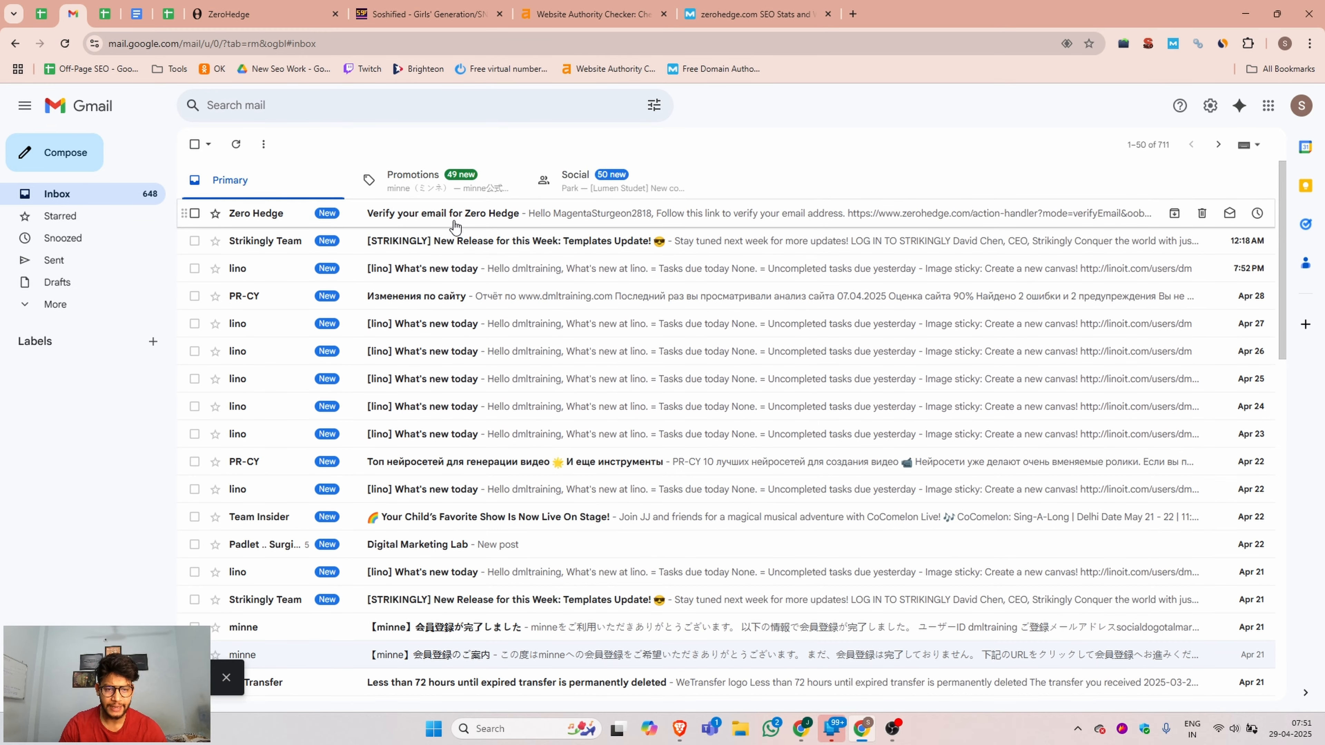
{"action": "left_click", "coordinate": [535, 217]}
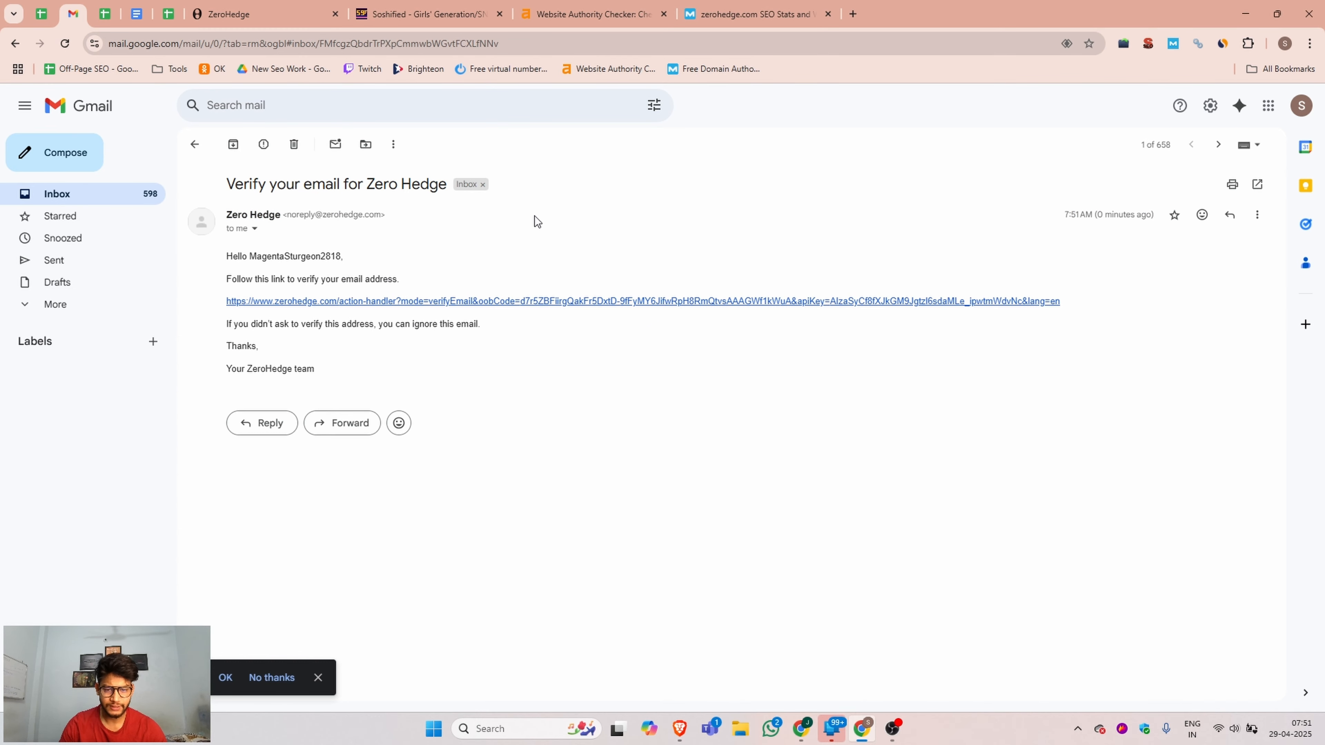
{"action": "left_click", "coordinate": [262, 301]}
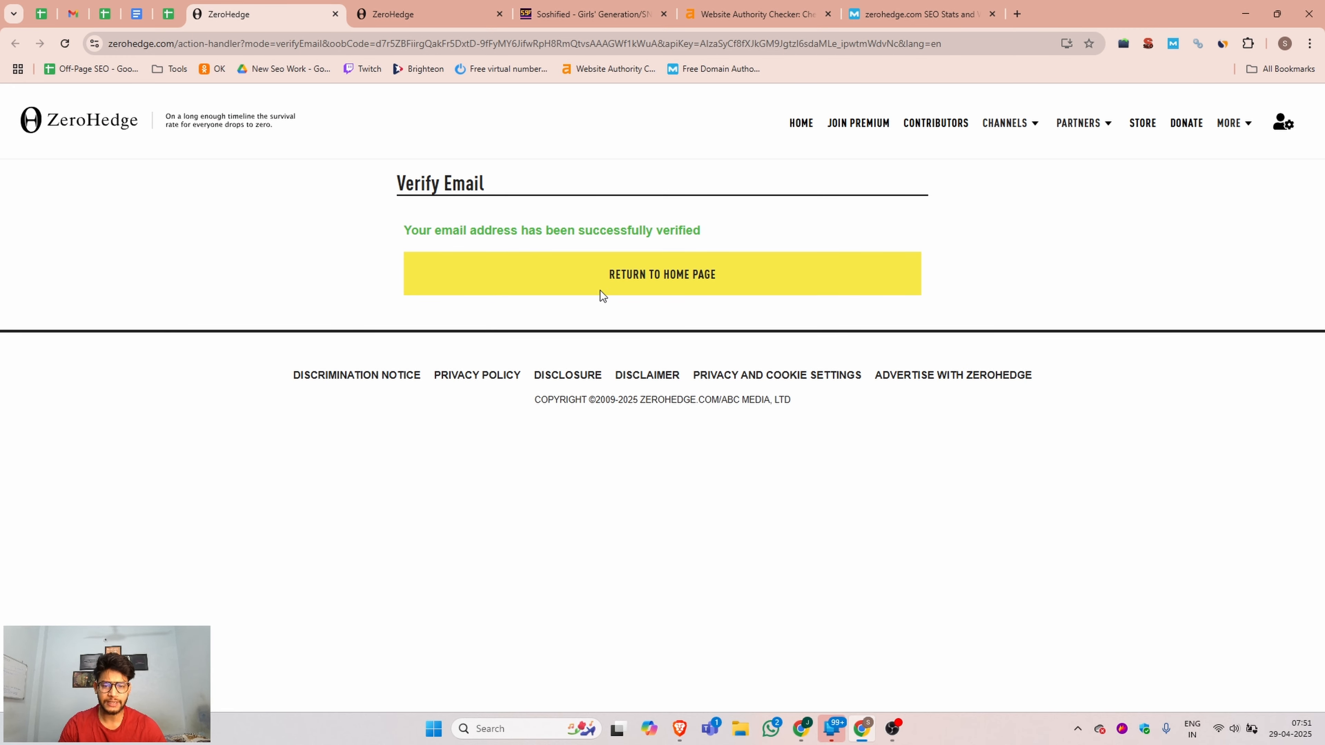
Return to the ZeroHedge home page and open the account's own profile for editing.
{"action": "left_click", "coordinate": [684, 276]}
{"action": "left_click", "coordinate": [1273, 123]}
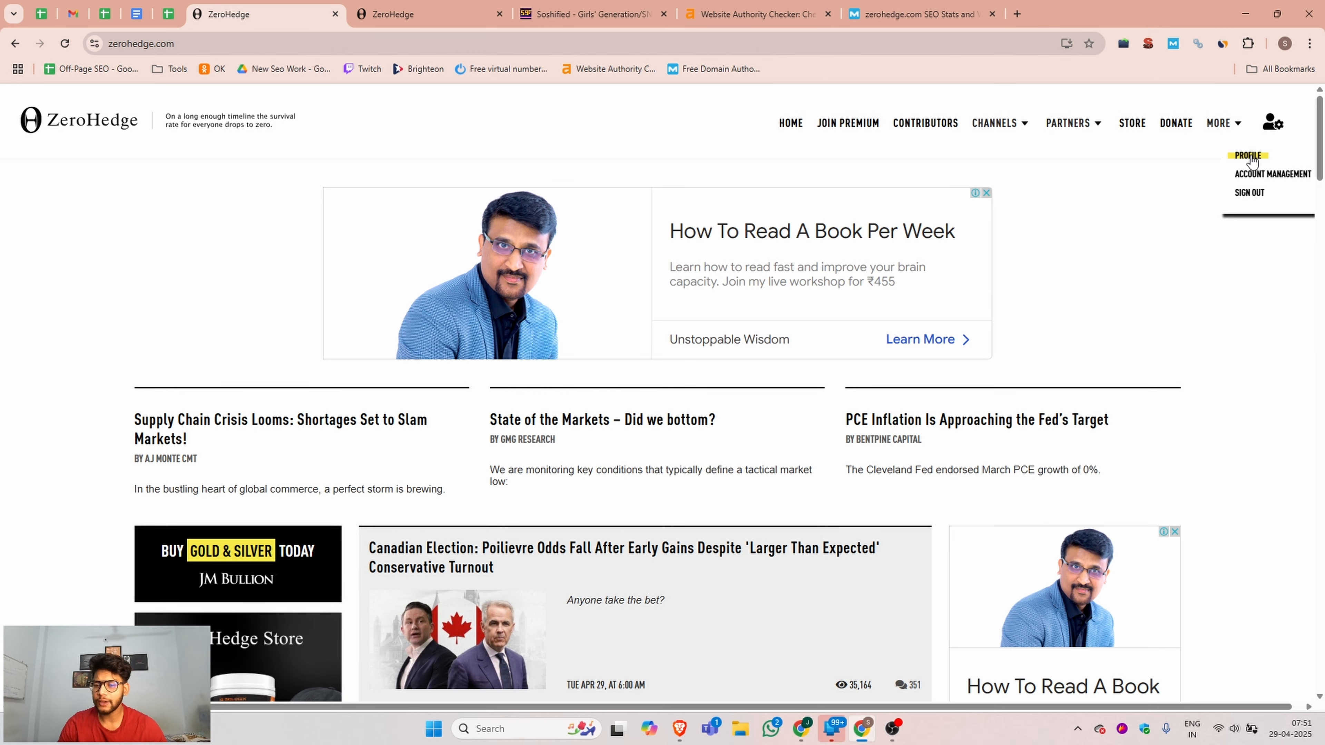
{"action": "left_click", "coordinate": [1253, 162]}
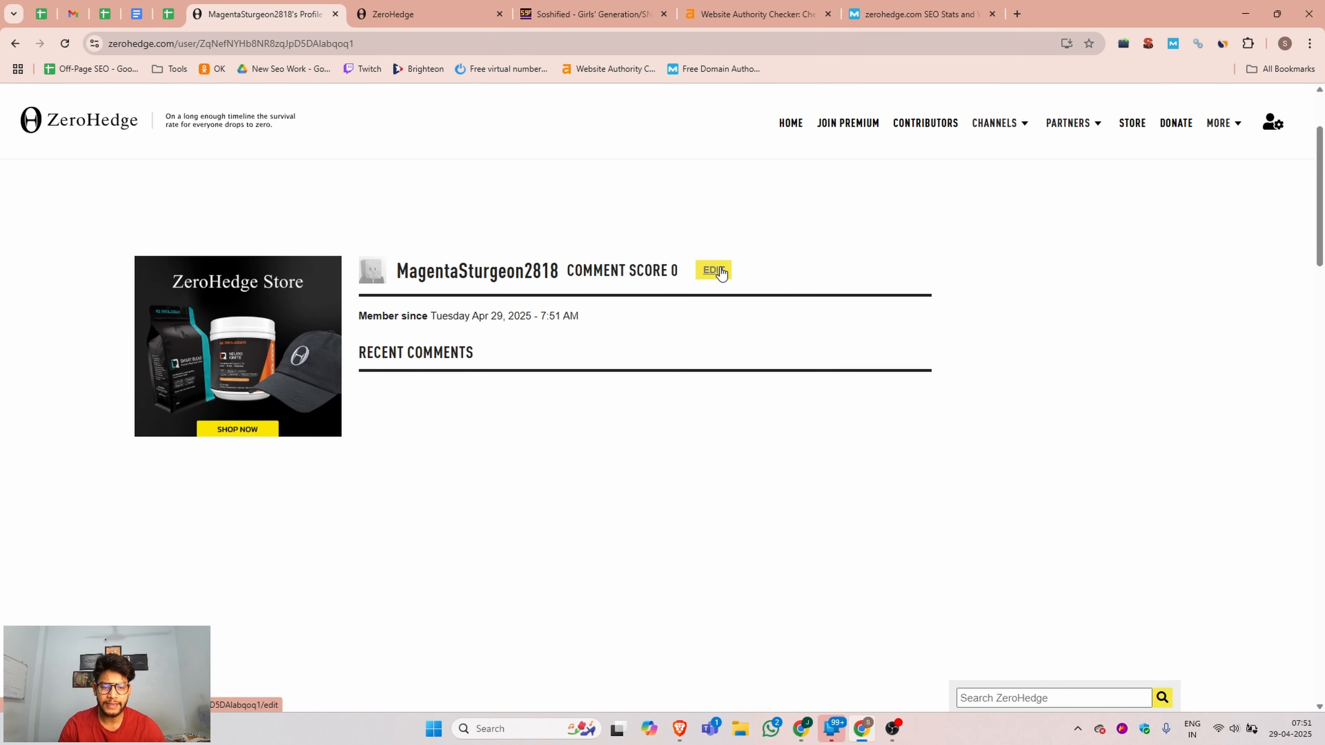
{"action": "left_click", "coordinate": [717, 272]}
Change the profile username to DML Training, and fill in and confirm the current password.
{"action": "left_click_drag", "start_coordinate": [541, 299], "coordinate": [268, 295]}
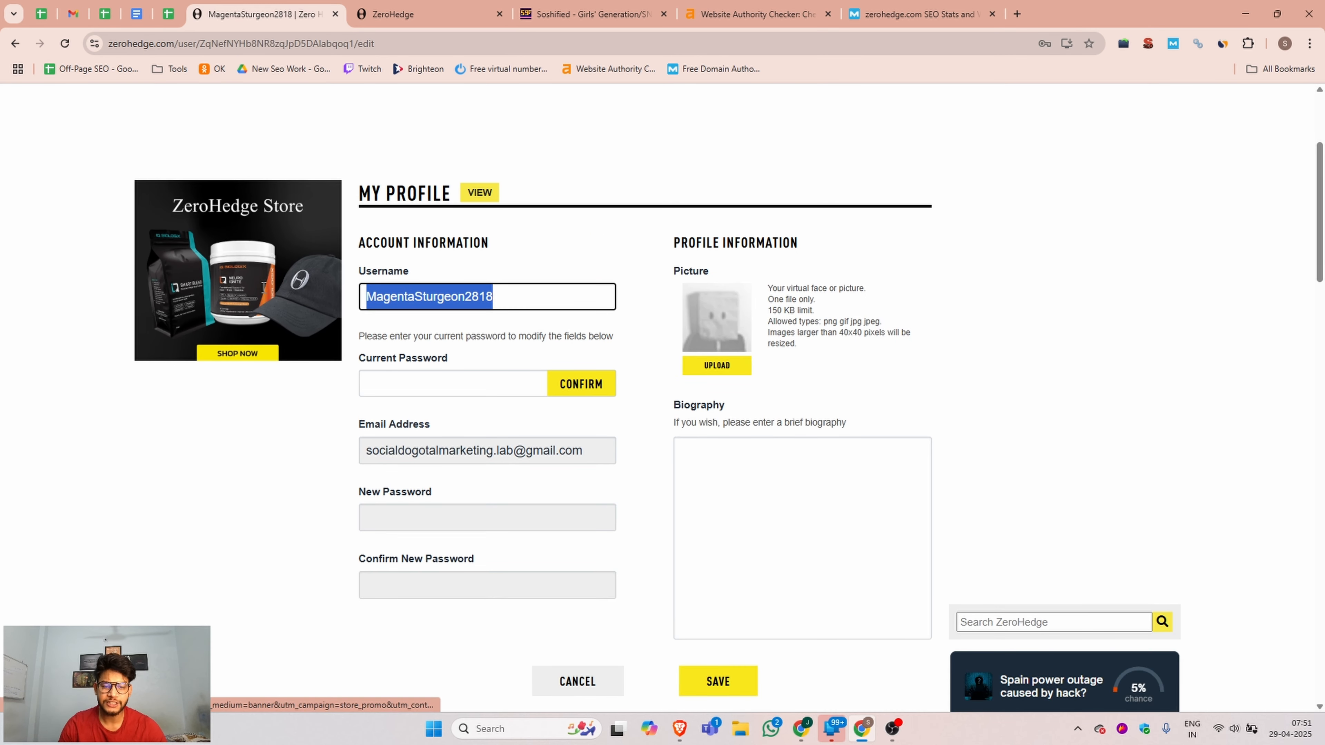
{"action": "key", "text": "ctrl+v"}
{"action": "left_click", "coordinate": [440, 378]}
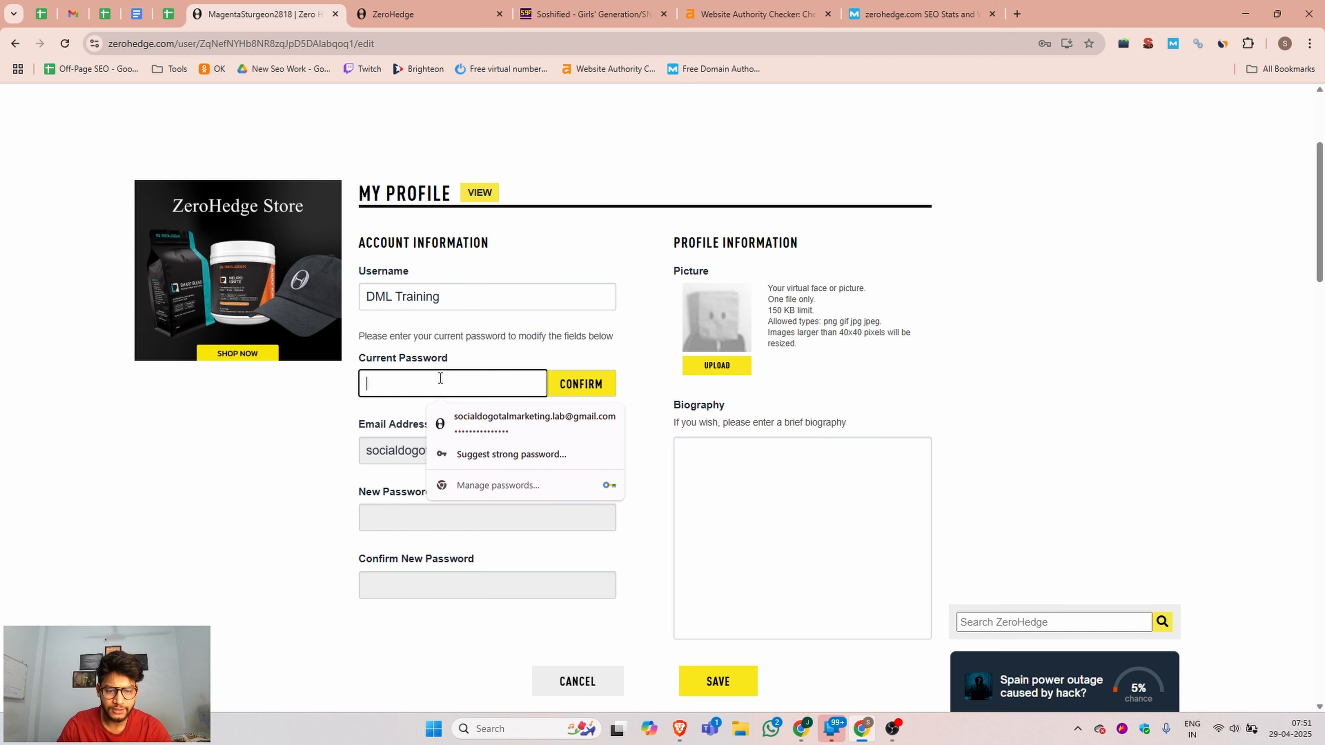
{"action": "key", "text": "Down"}
{"action": "key", "text": "Return"}
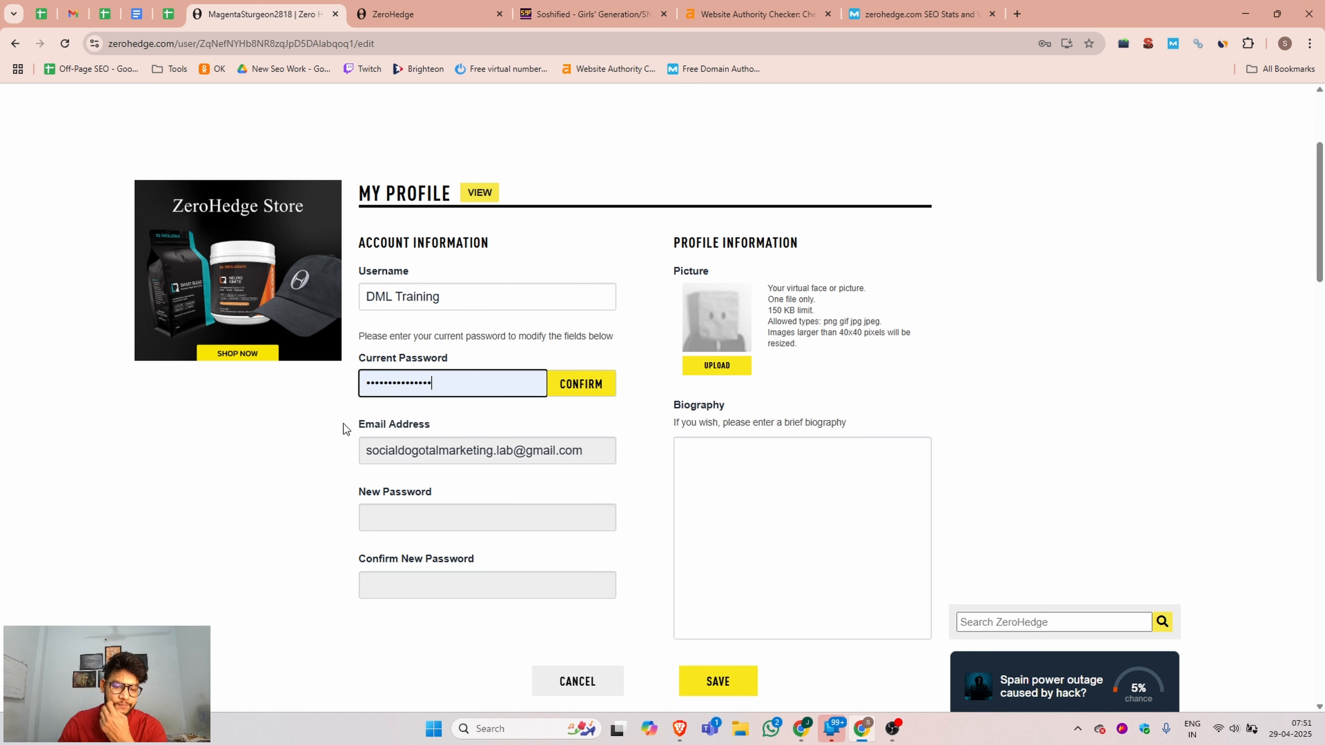
{"action": "left_click", "coordinate": [586, 391]}
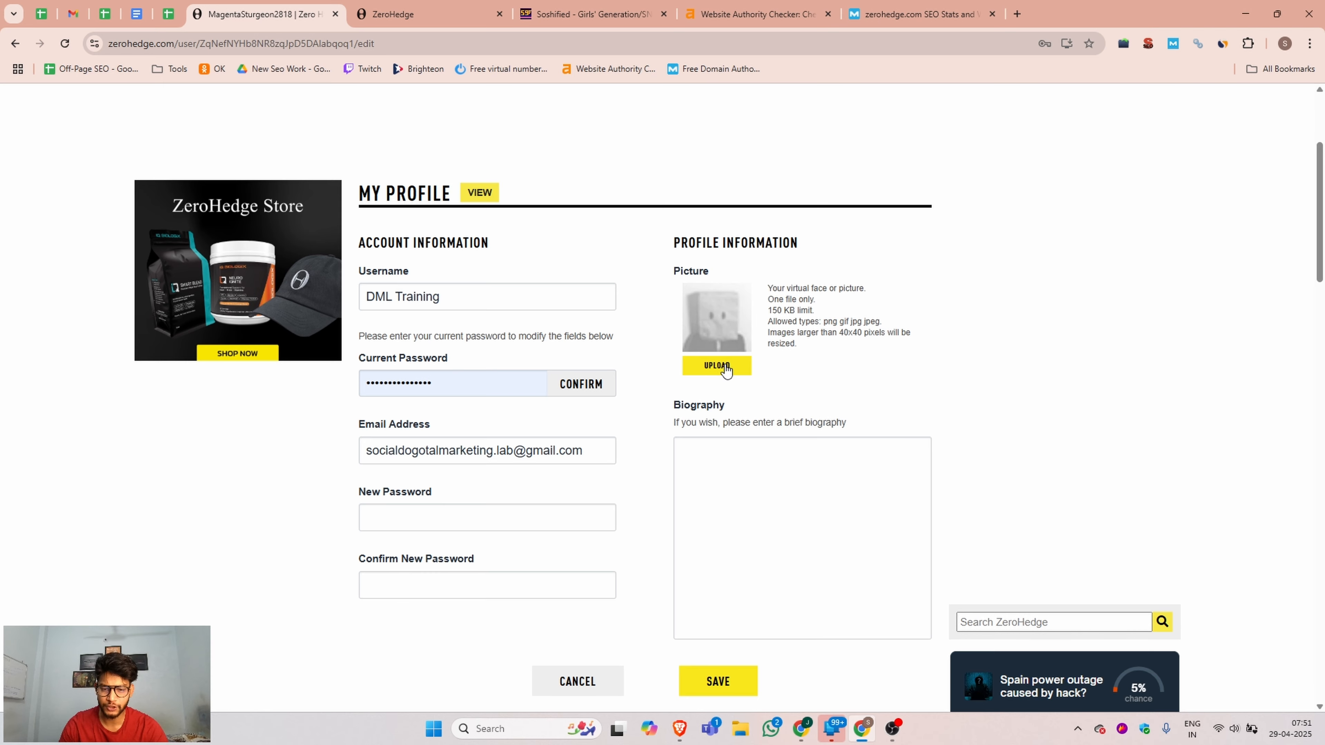
Upload the DML logo as the profile picture and confirm a crop that covers the whole image.
{"action": "left_click", "coordinate": [726, 369]}
{"action": "scroll", "coordinate": [368, 227], "scroll_direction": "down", "scroll_amount": 10}
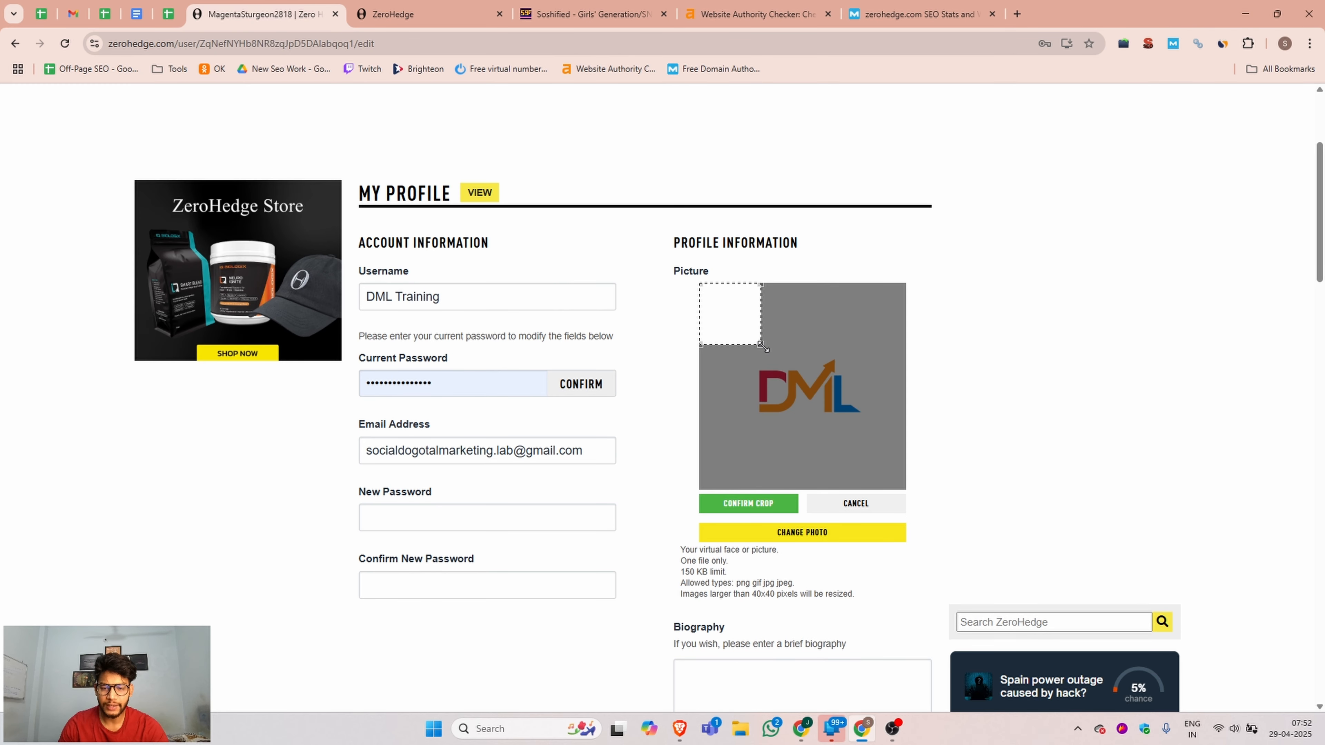
{"action": "left_click_drag", "start_coordinate": [763, 346], "coordinate": [910, 500]}
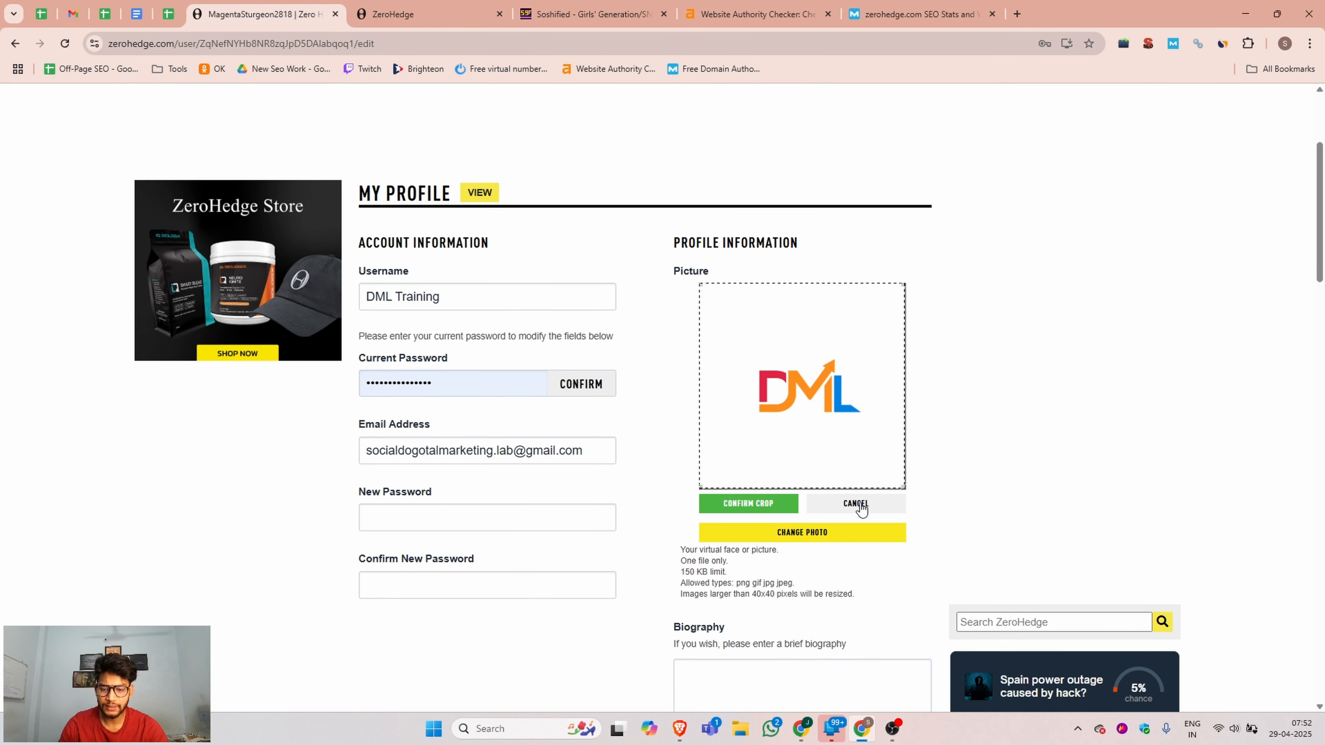
{"action": "left_click", "coordinate": [739, 503]}
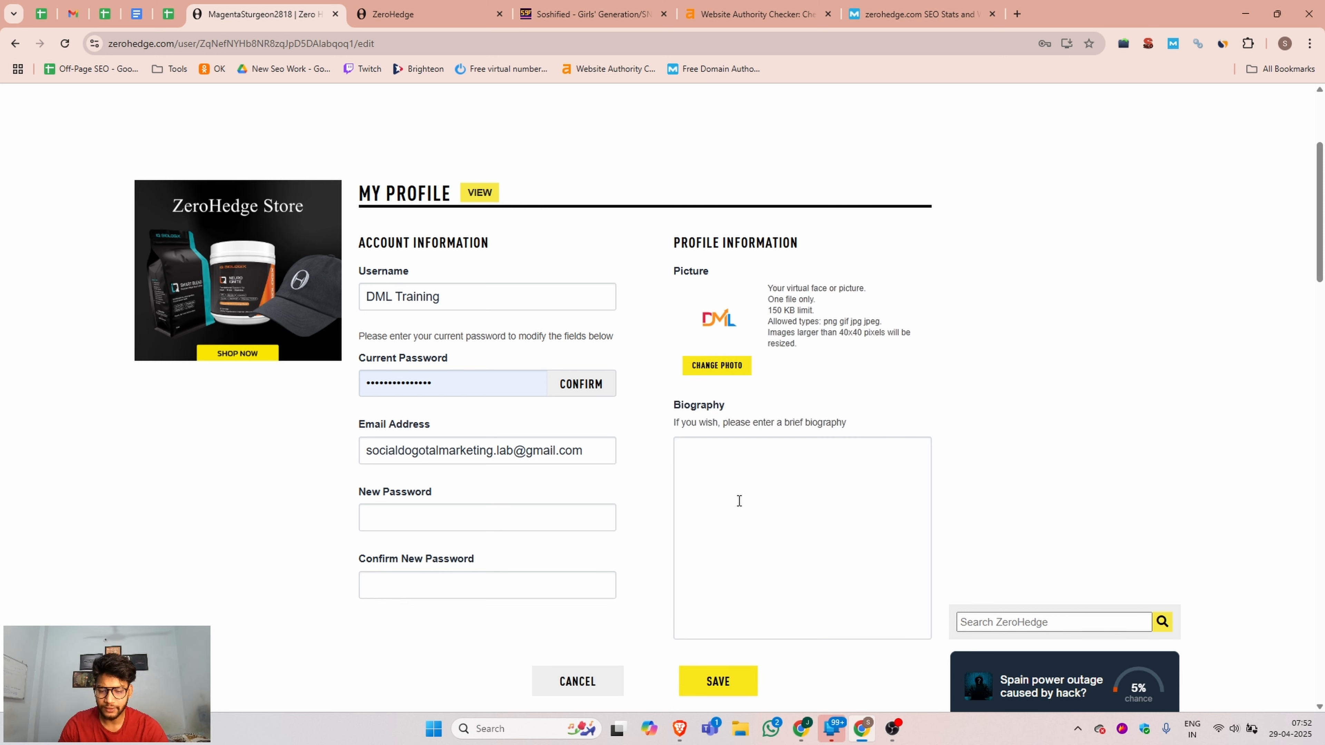
Paste the prepared company description into the profile biography and add two line breaks at its end.
{"action": "left_click", "coordinate": [708, 474]}
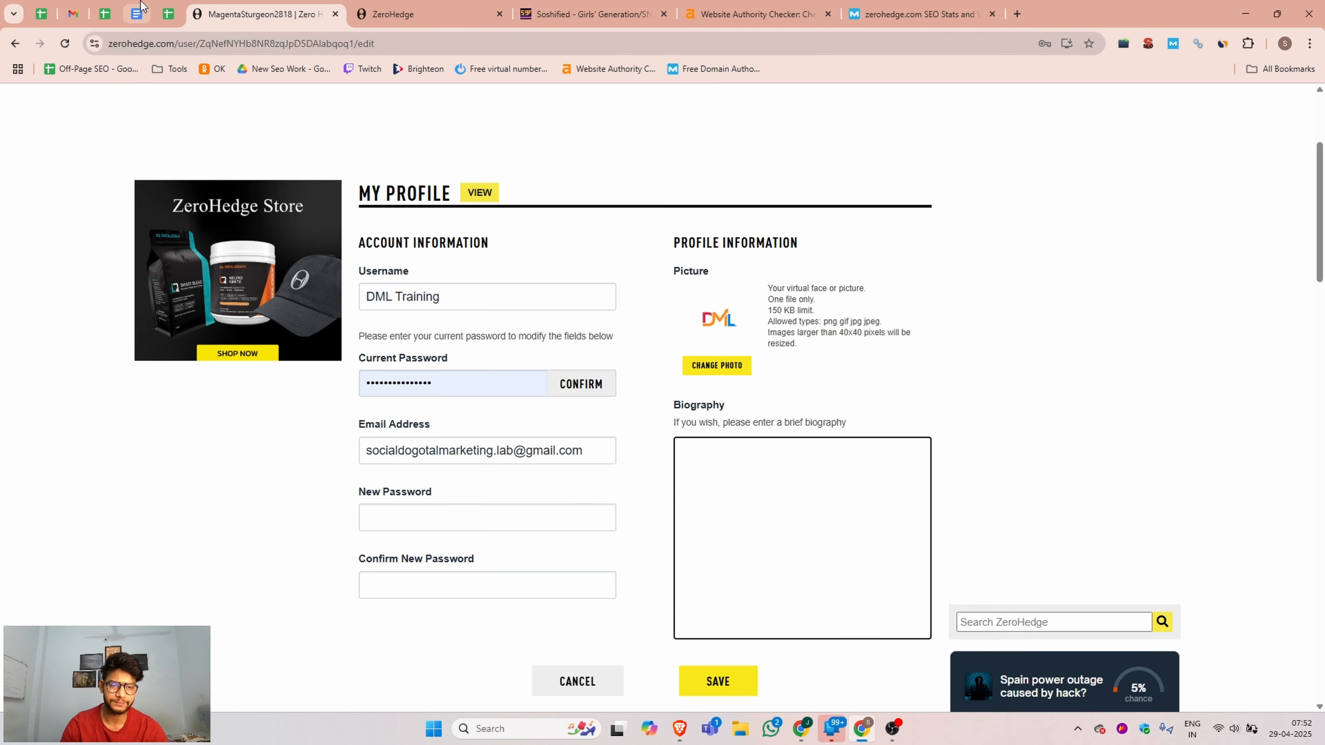
{"action": "key", "text": "ctrl+v"}
{"action": "scroll", "coordinate": [802, 519], "scroll_direction": "down", "scroll_amount": 5}
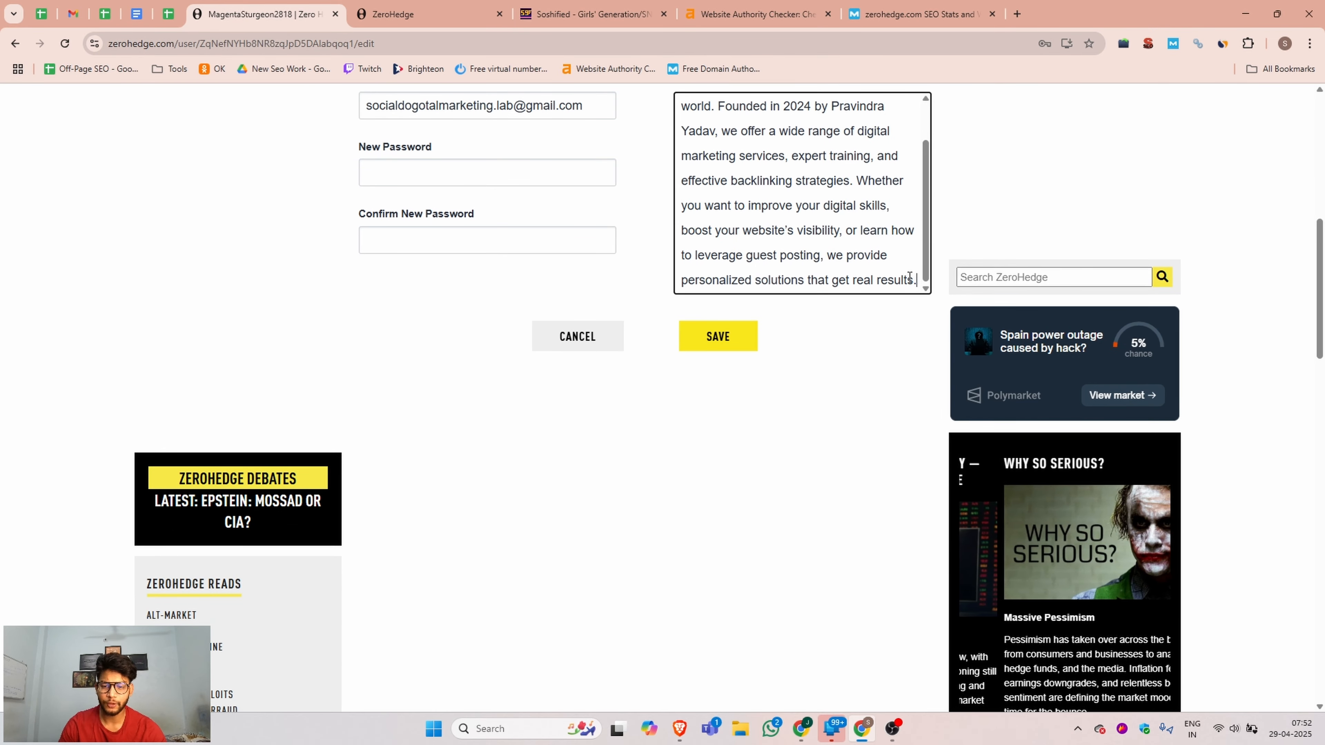
{"action": "key", "text": "Return"}
{"action": "key", "text": "Return"}
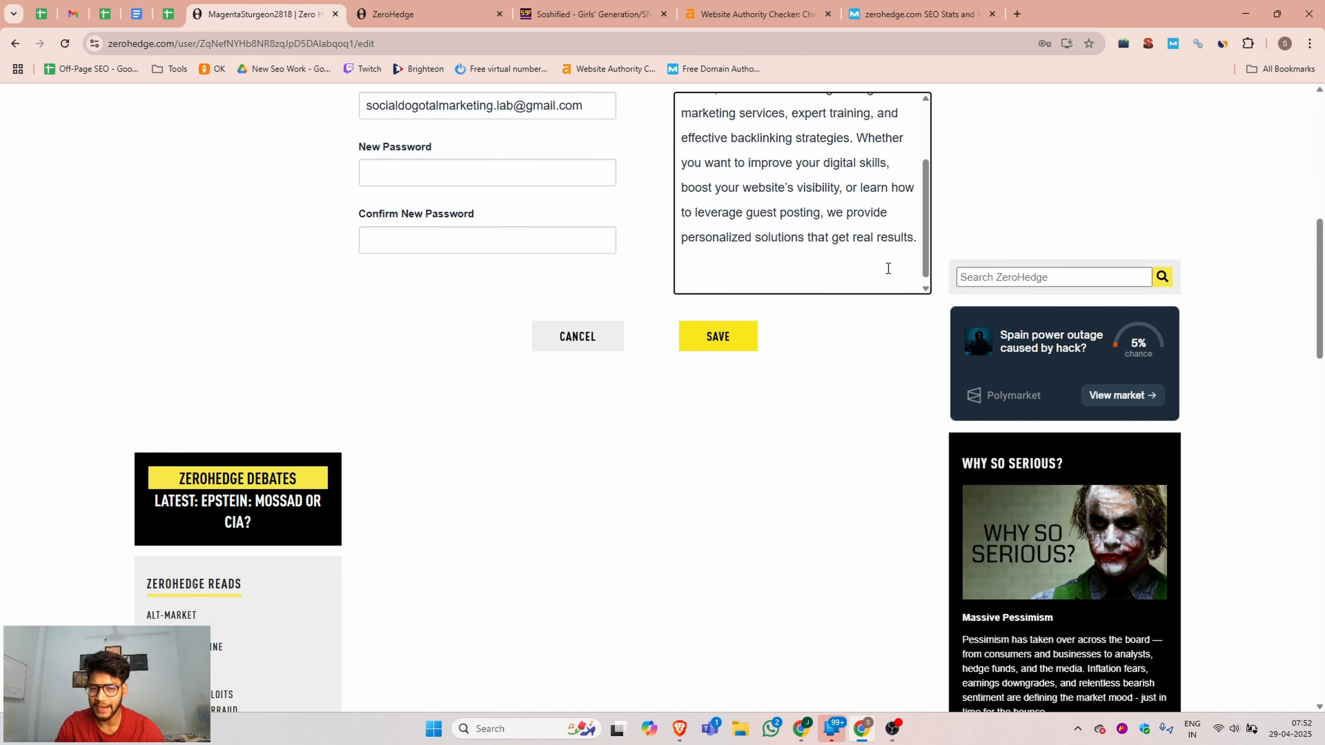
{"action": "scroll", "coordinate": [1209, 214], "scroll_direction": "up", "scroll_amount": 8}
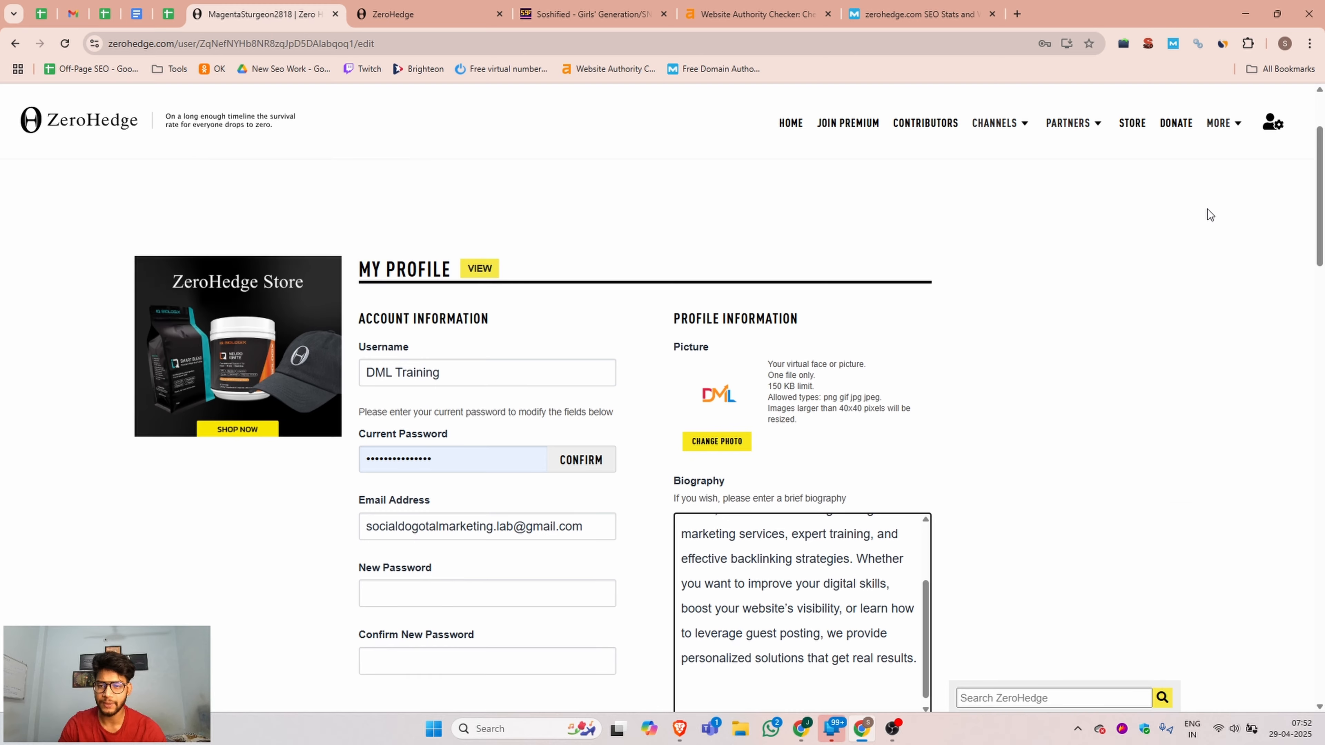
Open dmltraining.com in a new tab and go to its URL to HTML Hyperlink converter, dismissing the ad.
{"action": "left_click", "coordinate": [1017, 14]}
{"action": "type", "text": "dm"}
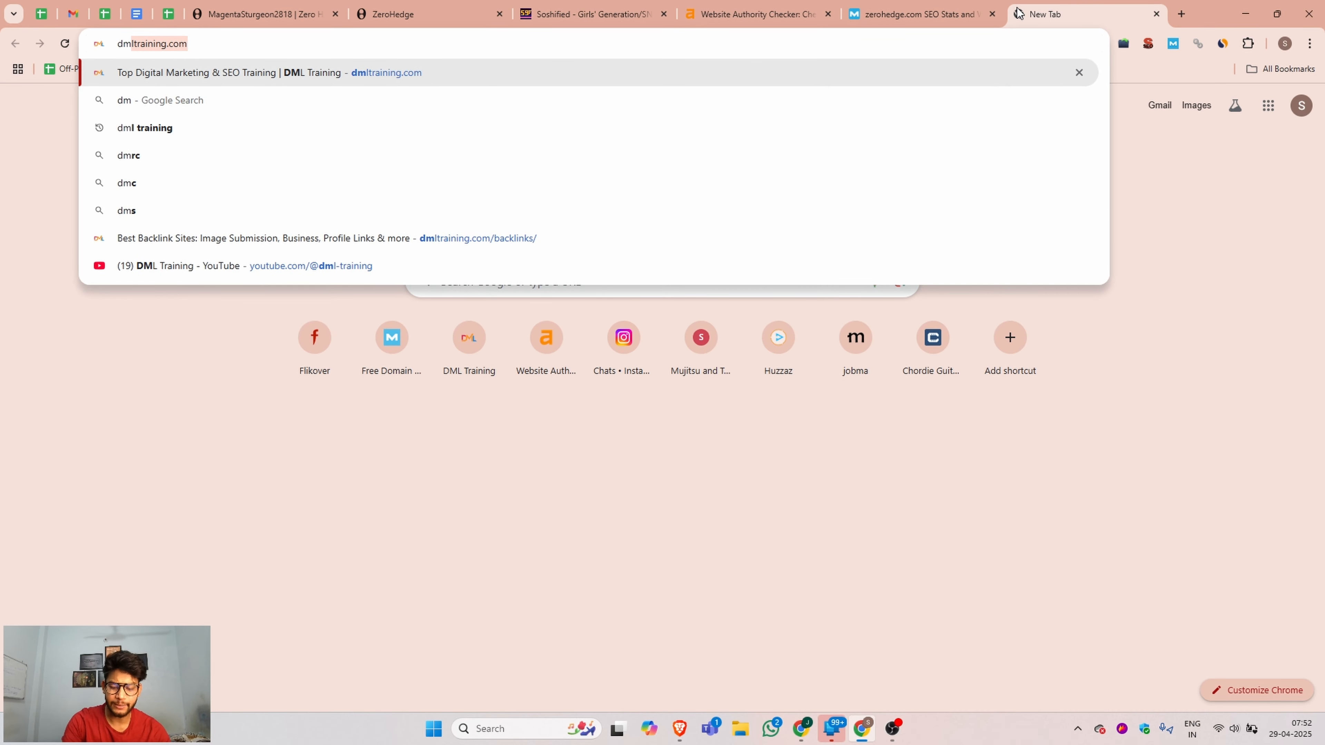
{"action": "key", "text": "Return"}
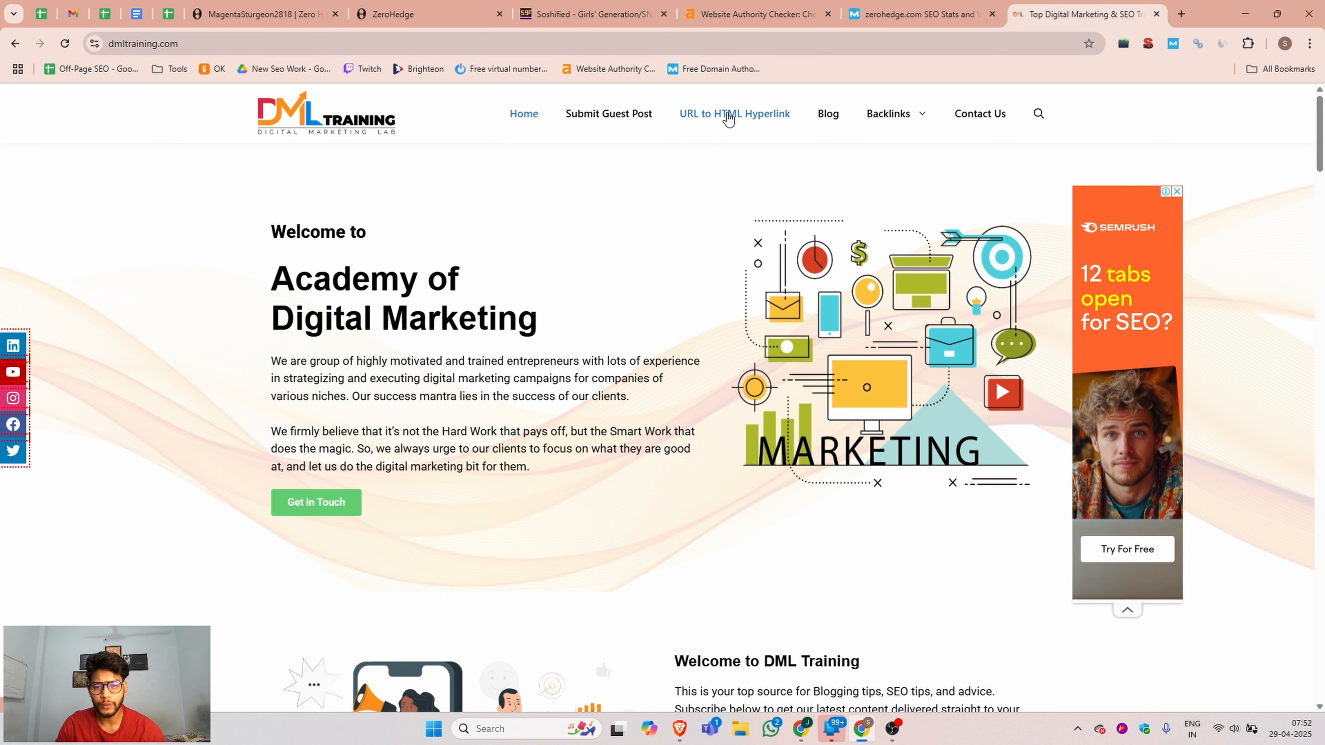
{"action": "left_click", "coordinate": [766, 121]}
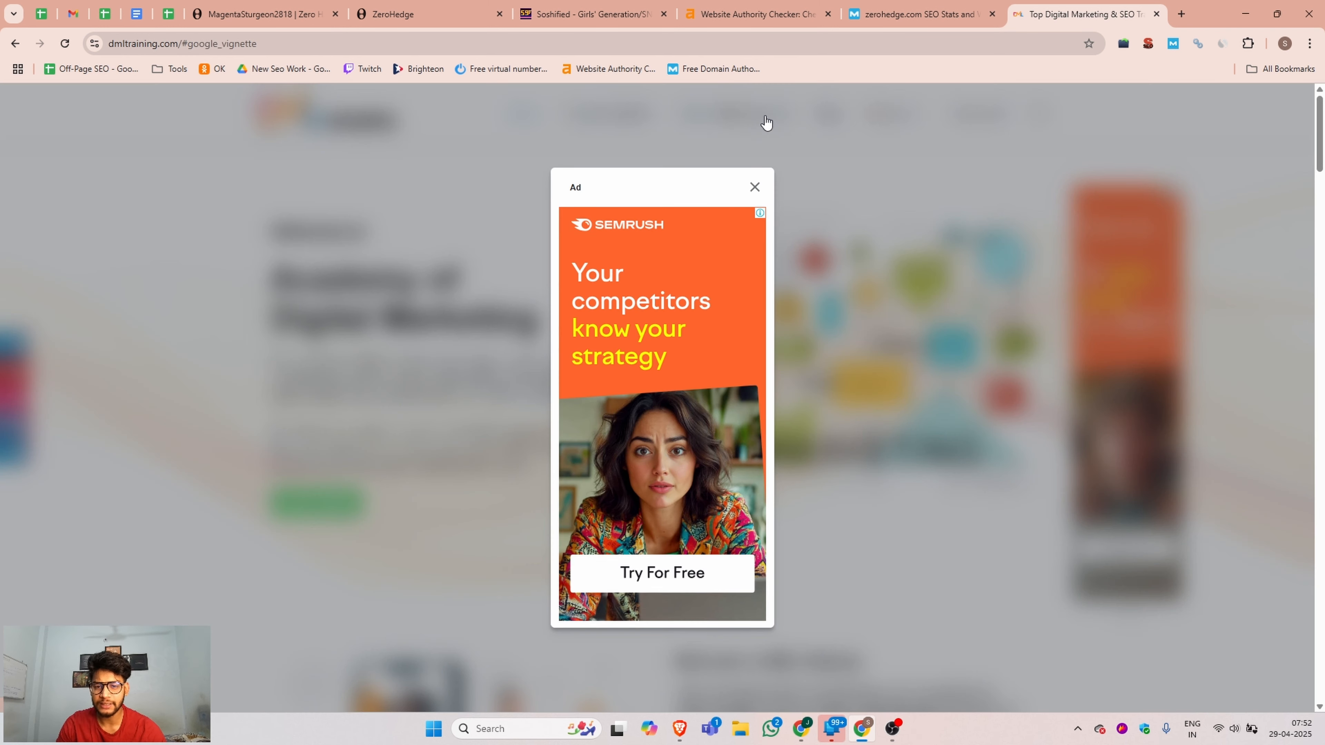
{"action": "left_click", "coordinate": [753, 188]}
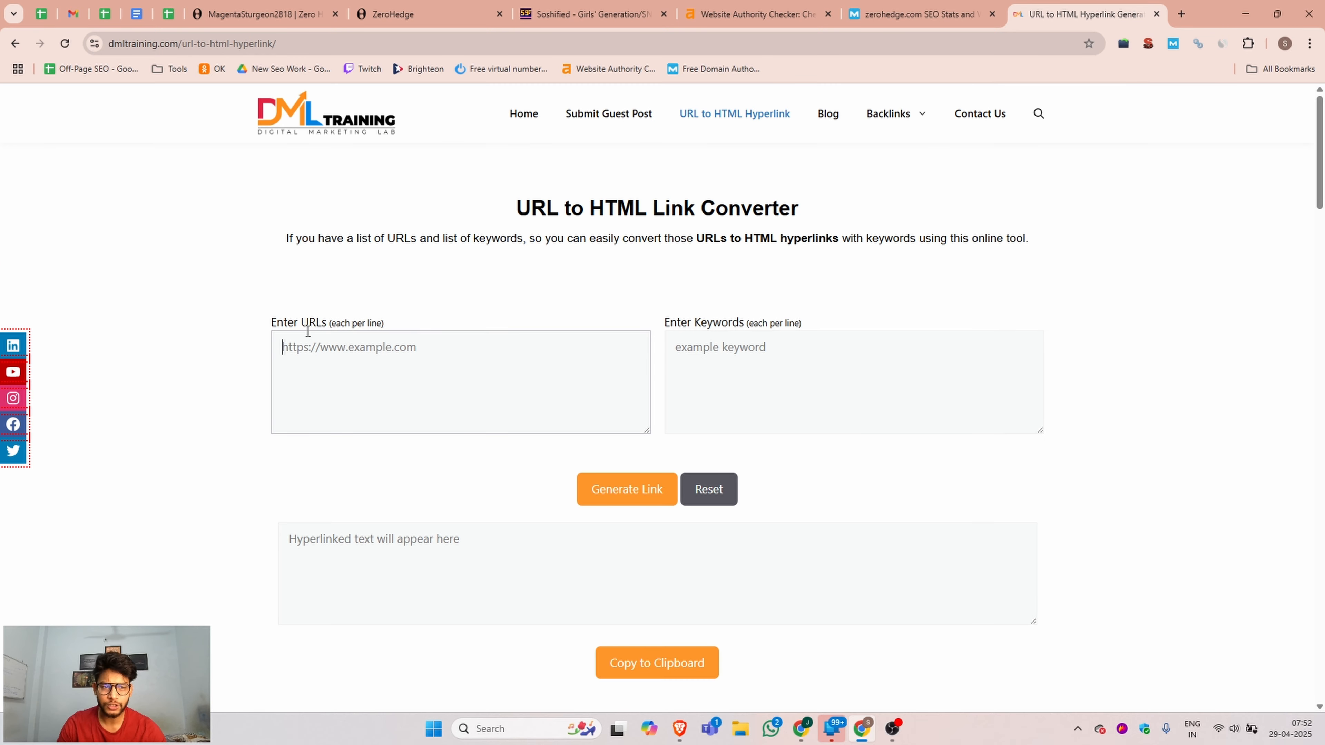
{"action": "left_click", "coordinate": [184, 43]}
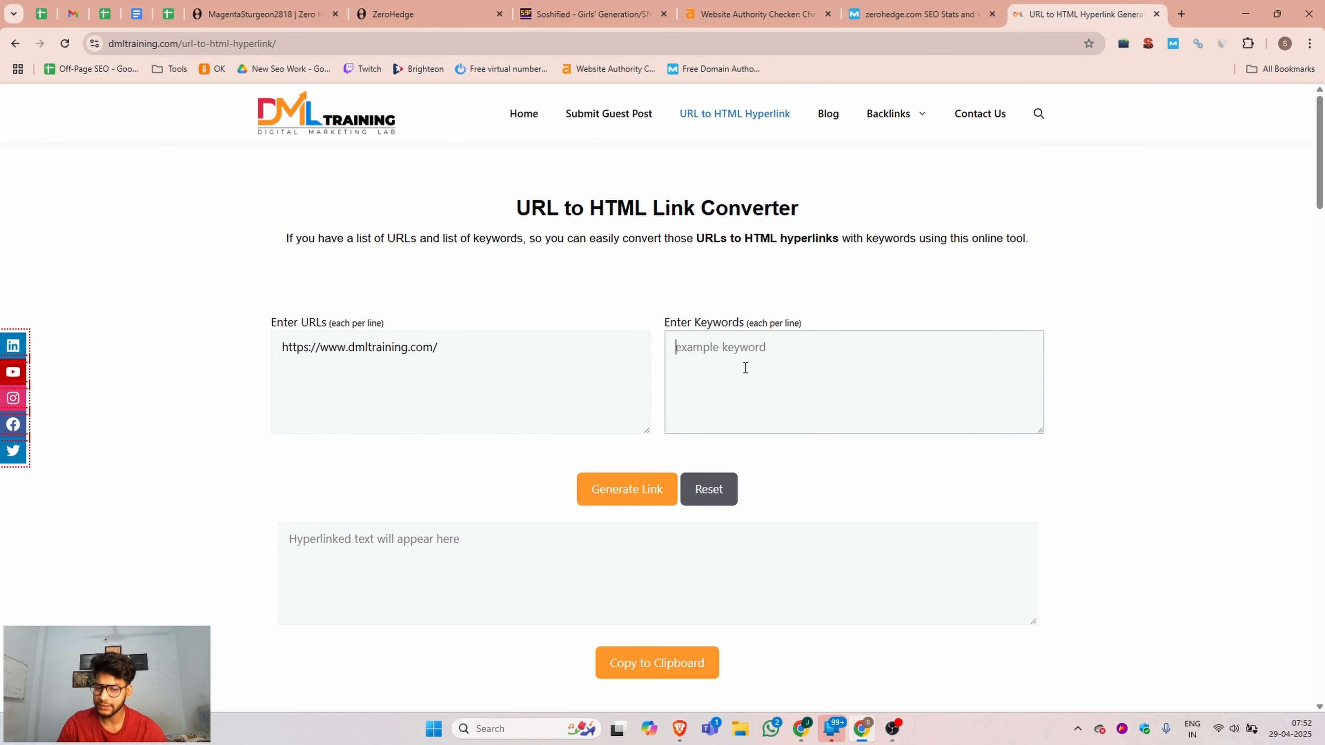
{"action": "left_click", "coordinate": [757, 369]}
{"action": "type", "text": "DI"}
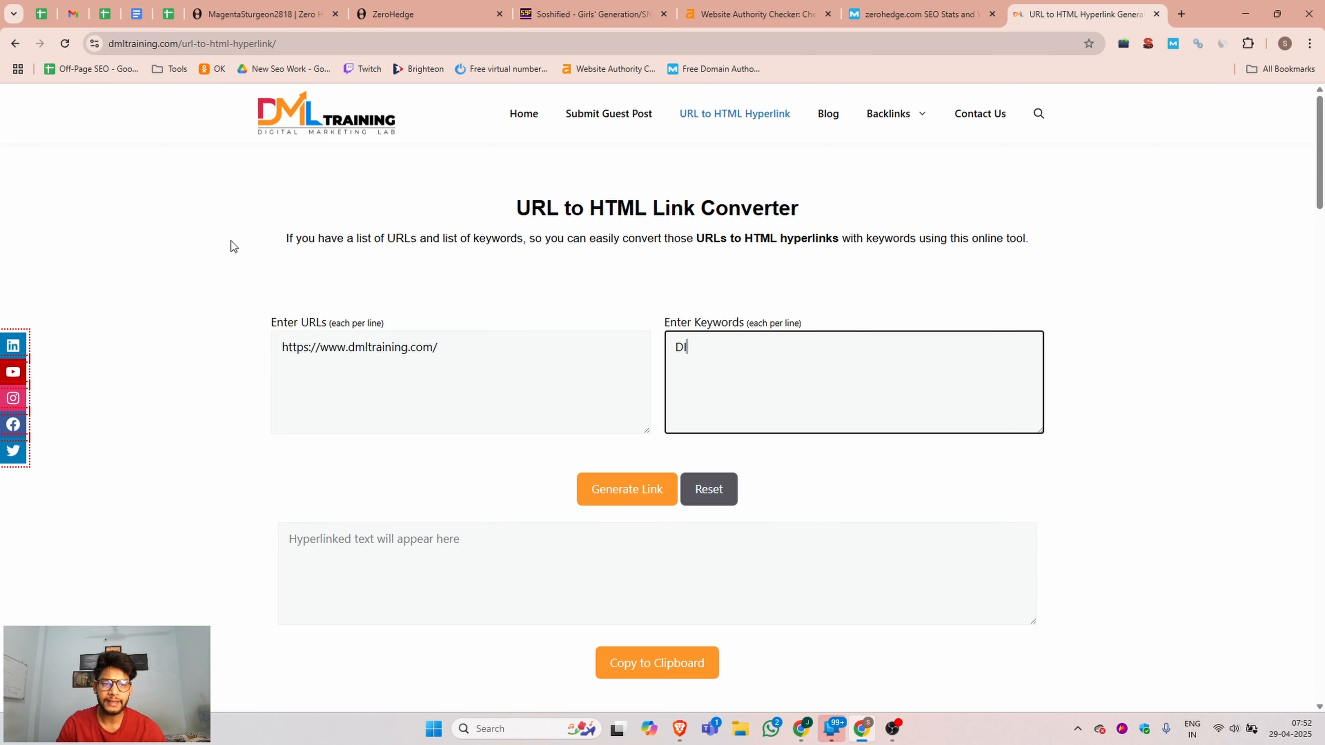
{"action": "left_click", "coordinate": [522, 113]}
{"action": "key", "text": "ctrl+shift+Tab"}
{"action": "type", "text": "Training"}
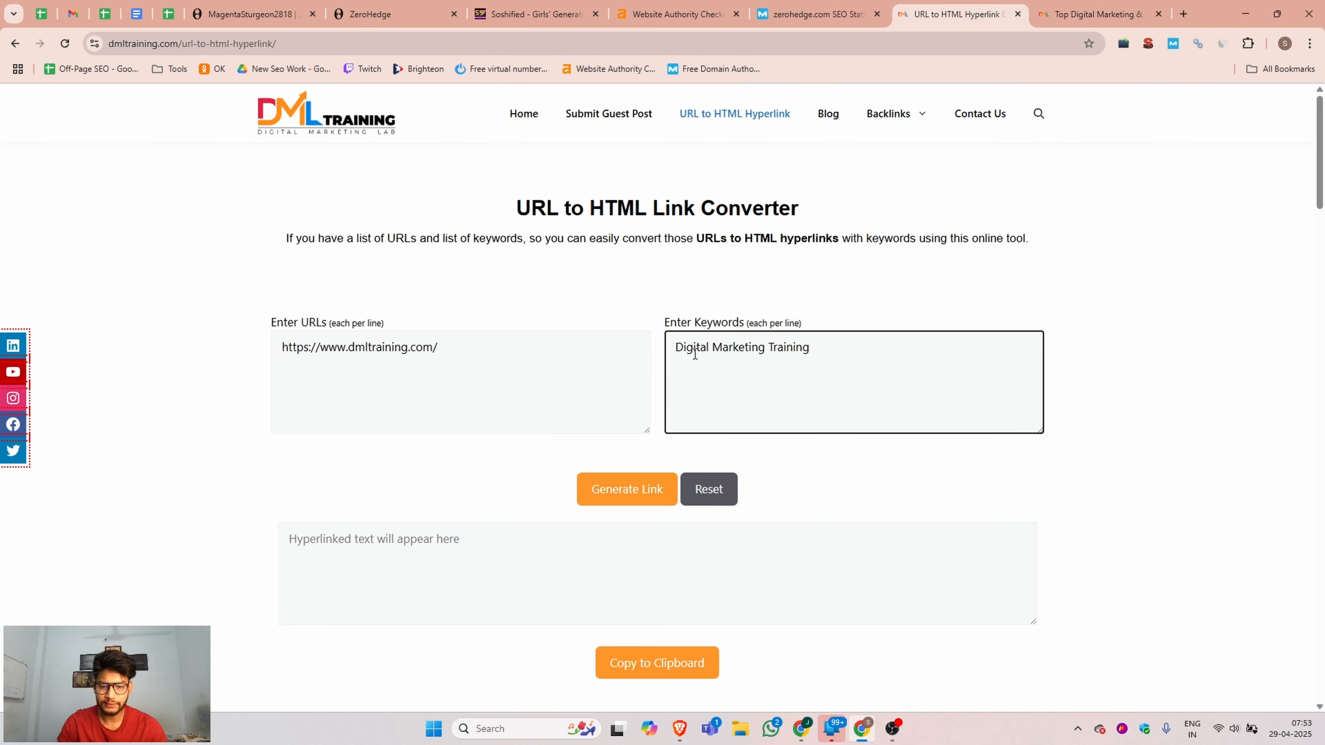
Generate the HTML hyperlink from the entered URL and keyword, and copy the resulting code.
{"action": "left_click", "coordinate": [616, 495]}
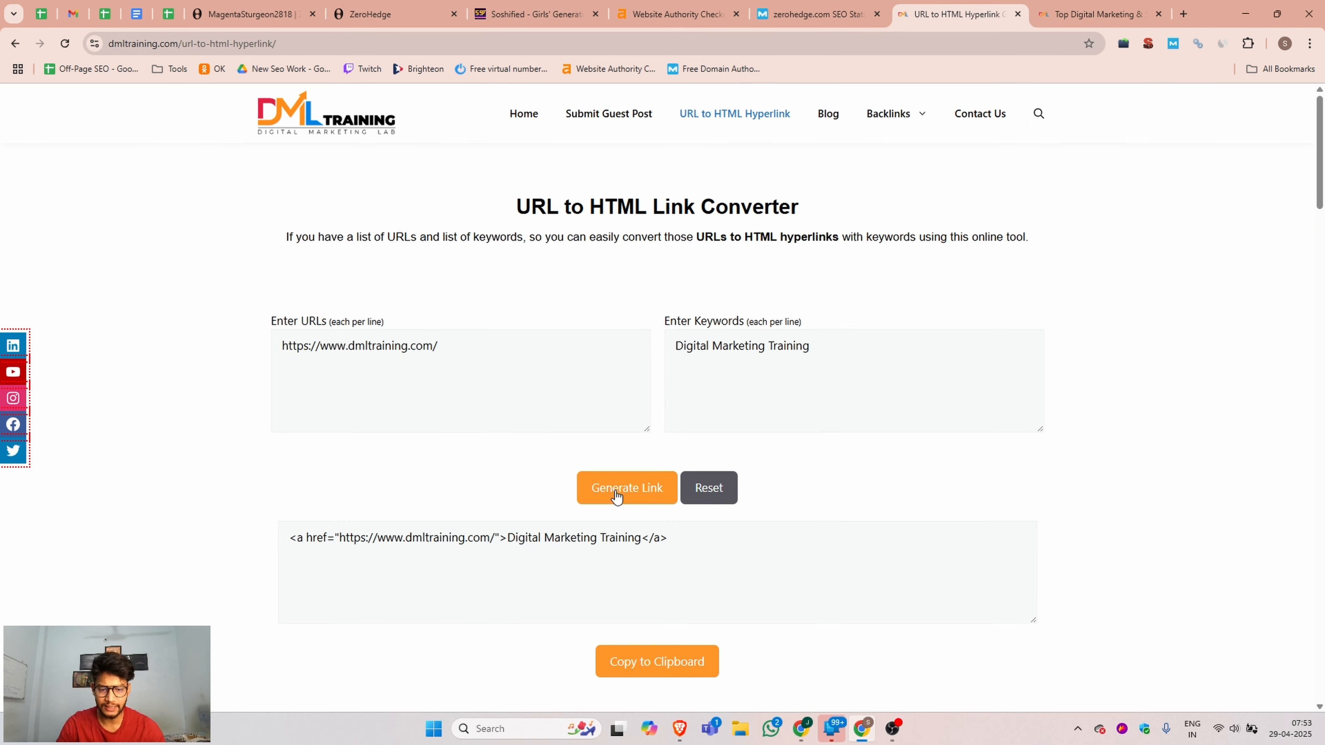
{"action": "scroll", "coordinate": [615, 494], "scroll_direction": "down", "scroll_amount": 5}
{"action": "left_click_drag", "start_coordinate": [712, 265], "coordinate": [247, 274]}
{"action": "key", "text": "ctrl+c"}
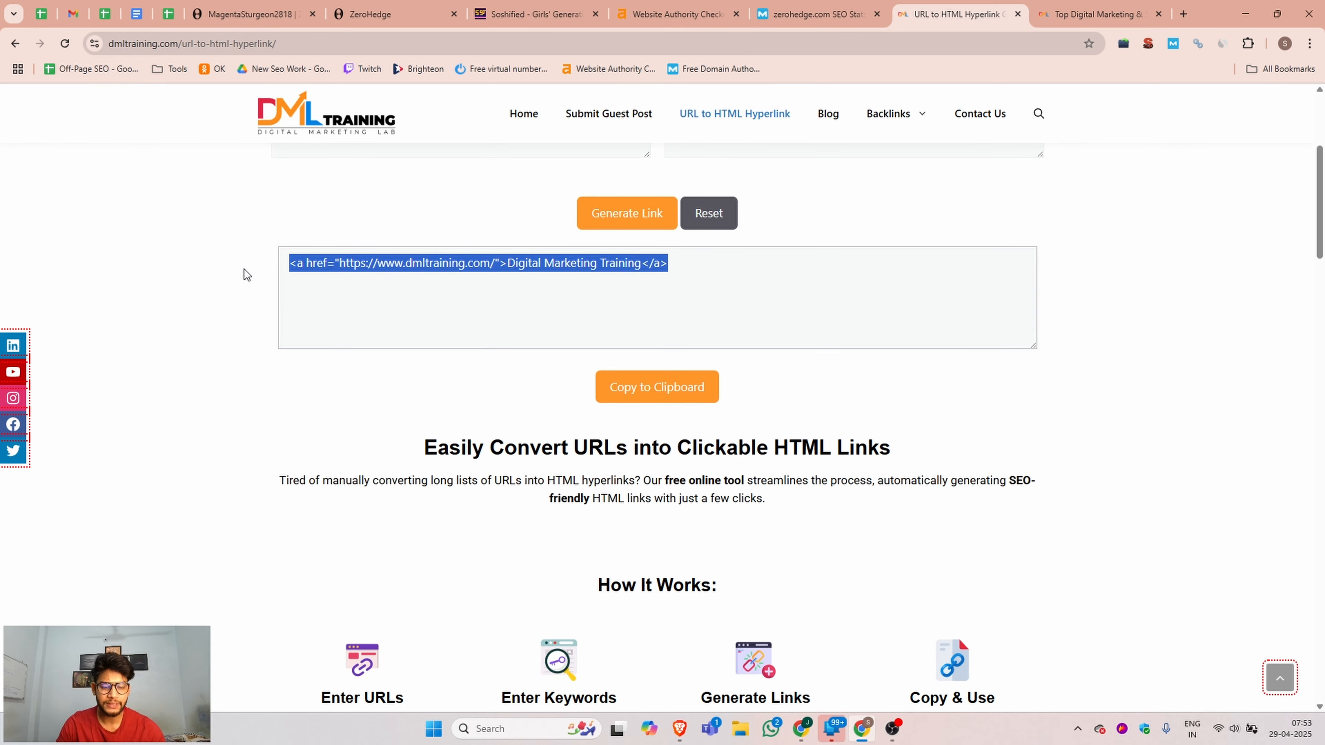
Return to the ZeroHedge profile editor, paste the HTML link at the end of the biography, and save the profile.
{"action": "left_click", "coordinate": [253, 12]}
{"action": "left_click", "coordinate": [402, 21]}
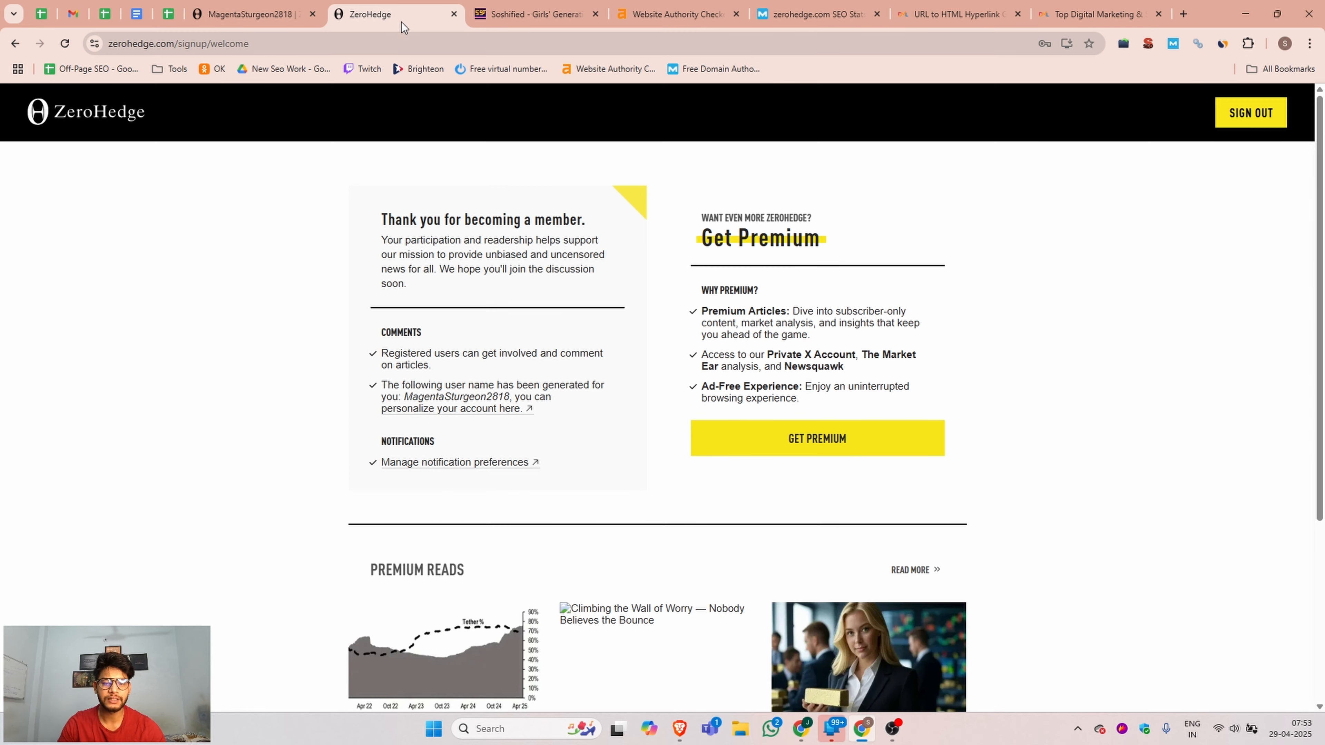
{"action": "left_click", "coordinate": [535, 14]}
{"action": "left_click", "coordinate": [245, 14]}
{"action": "scroll", "coordinate": [522, 444], "scroll_direction": "down", "scroll_amount": 5}
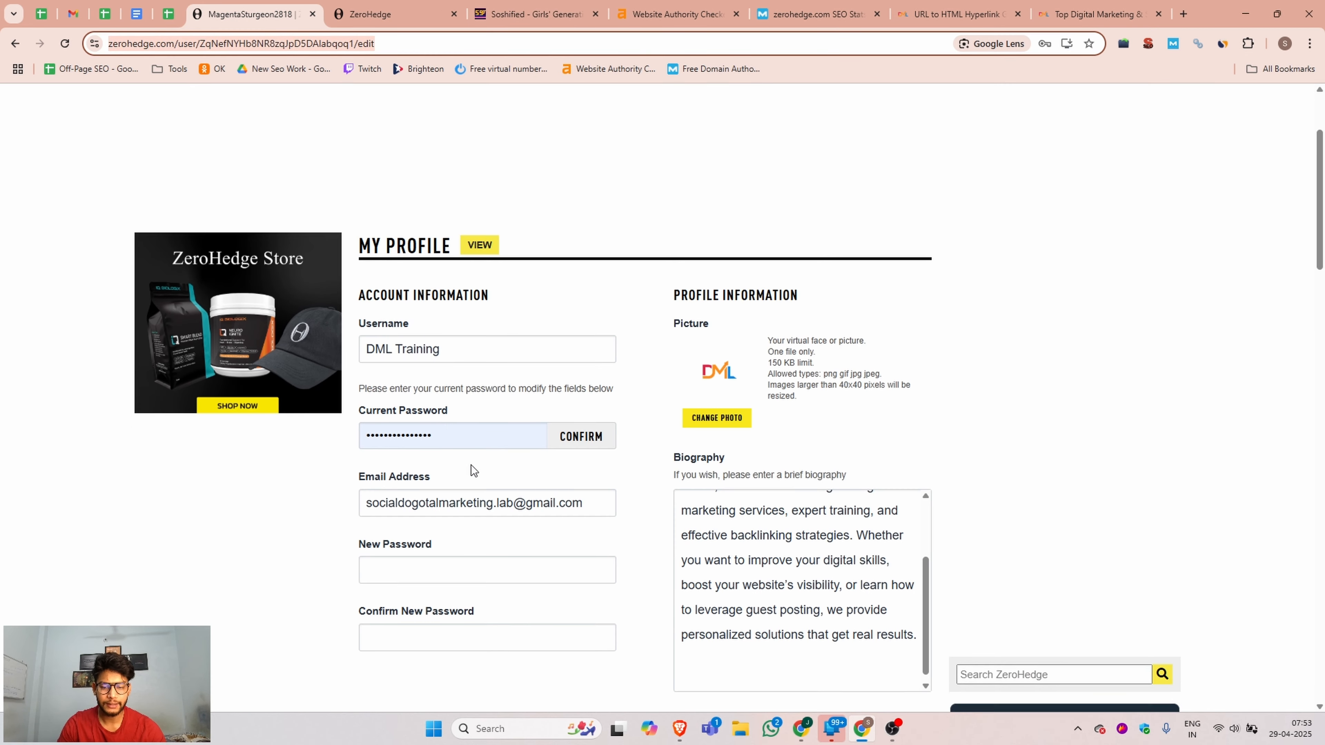
{"action": "left_click", "coordinate": [755, 410]}
{"action": "key", "text": "ctrl+v"}
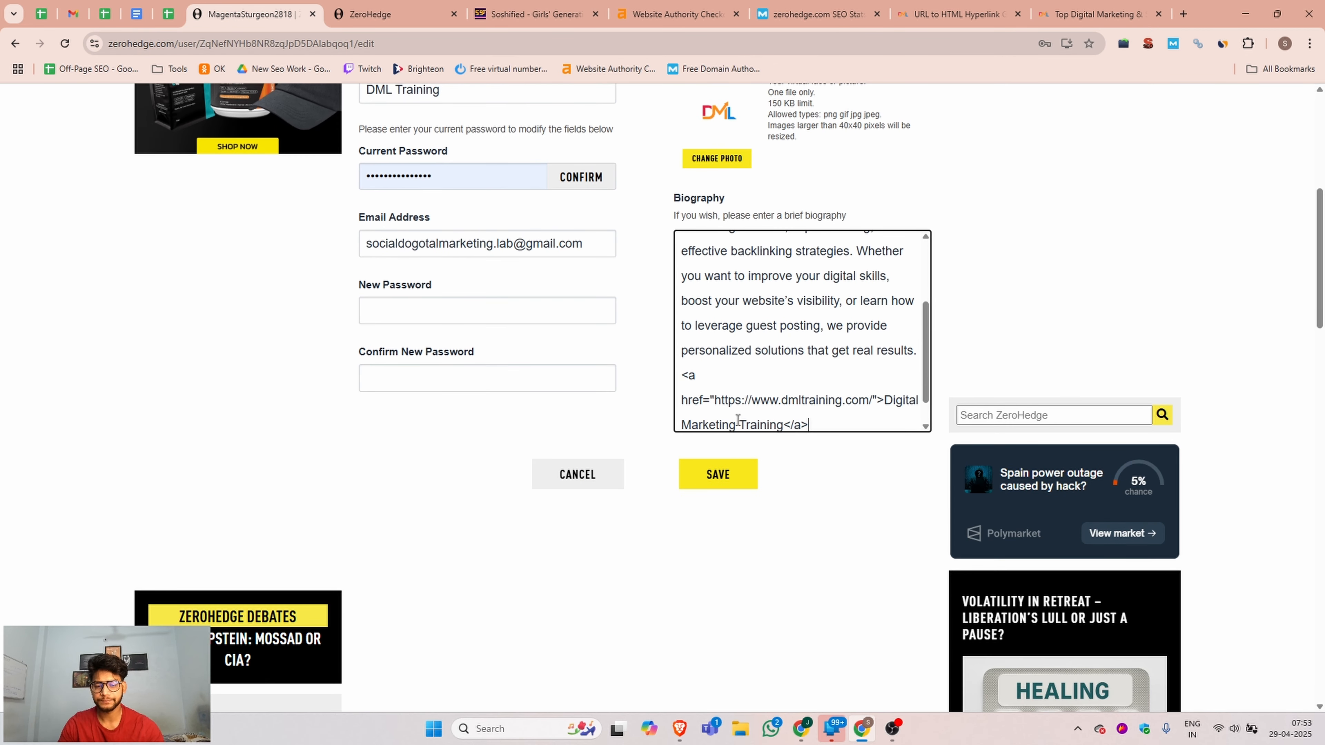
{"action": "left_click", "coordinate": [717, 477]}
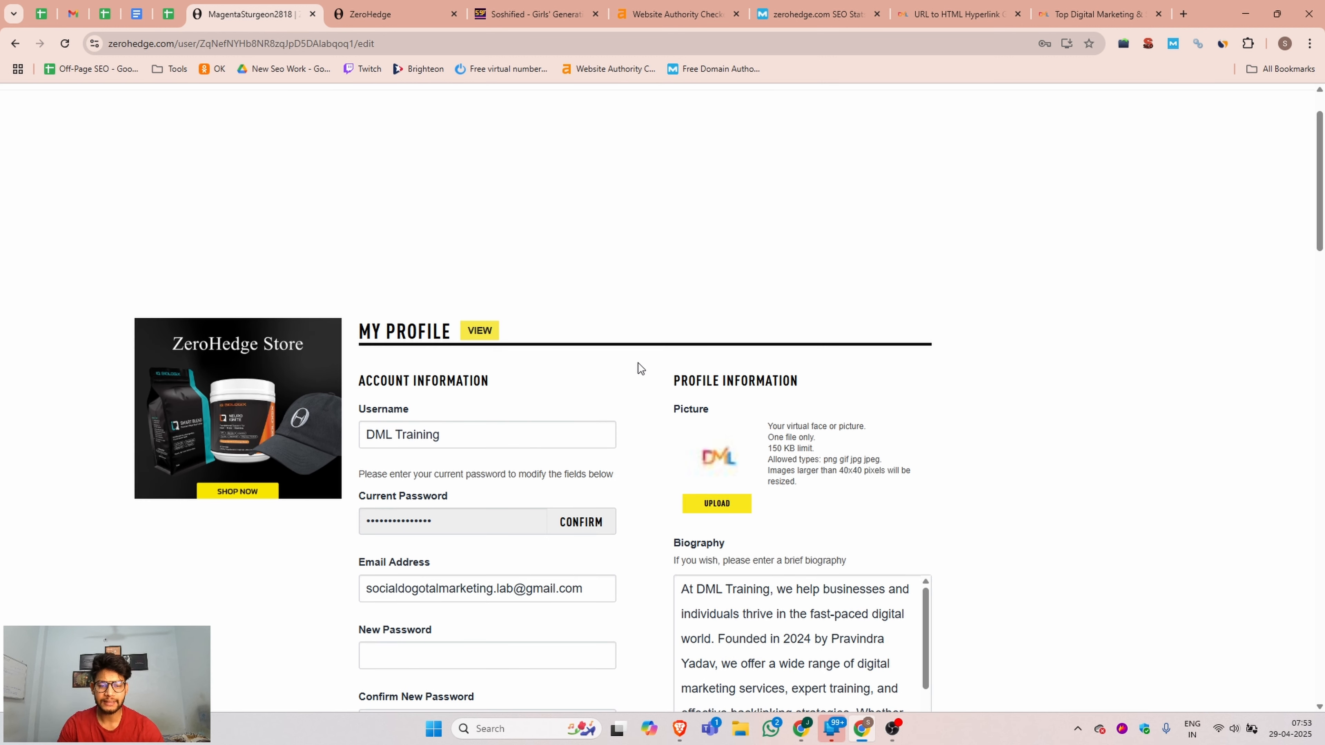
View the saved public profile, copy its address, and open it in an incognito window.
{"action": "left_click", "coordinate": [479, 330]}
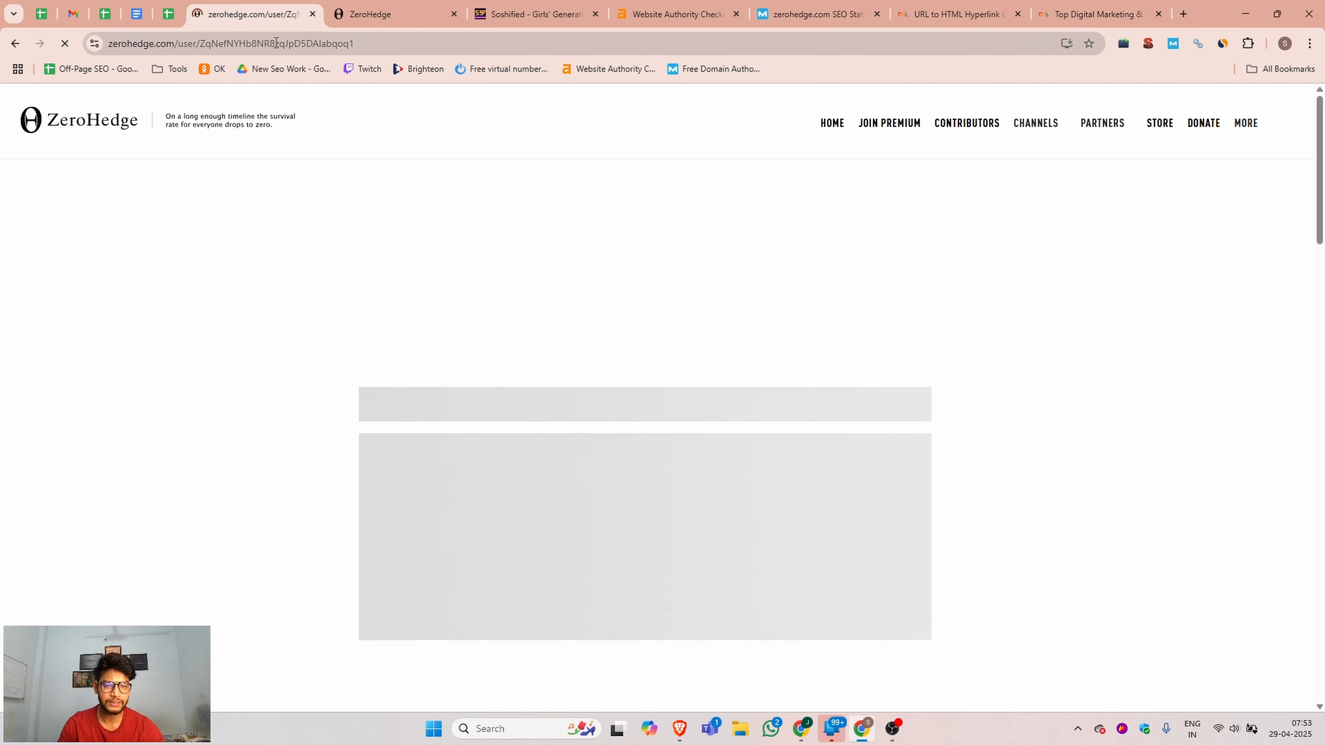
{"action": "left_click", "coordinate": [344, 45]}
{"action": "key", "text": "ctrl+c"}
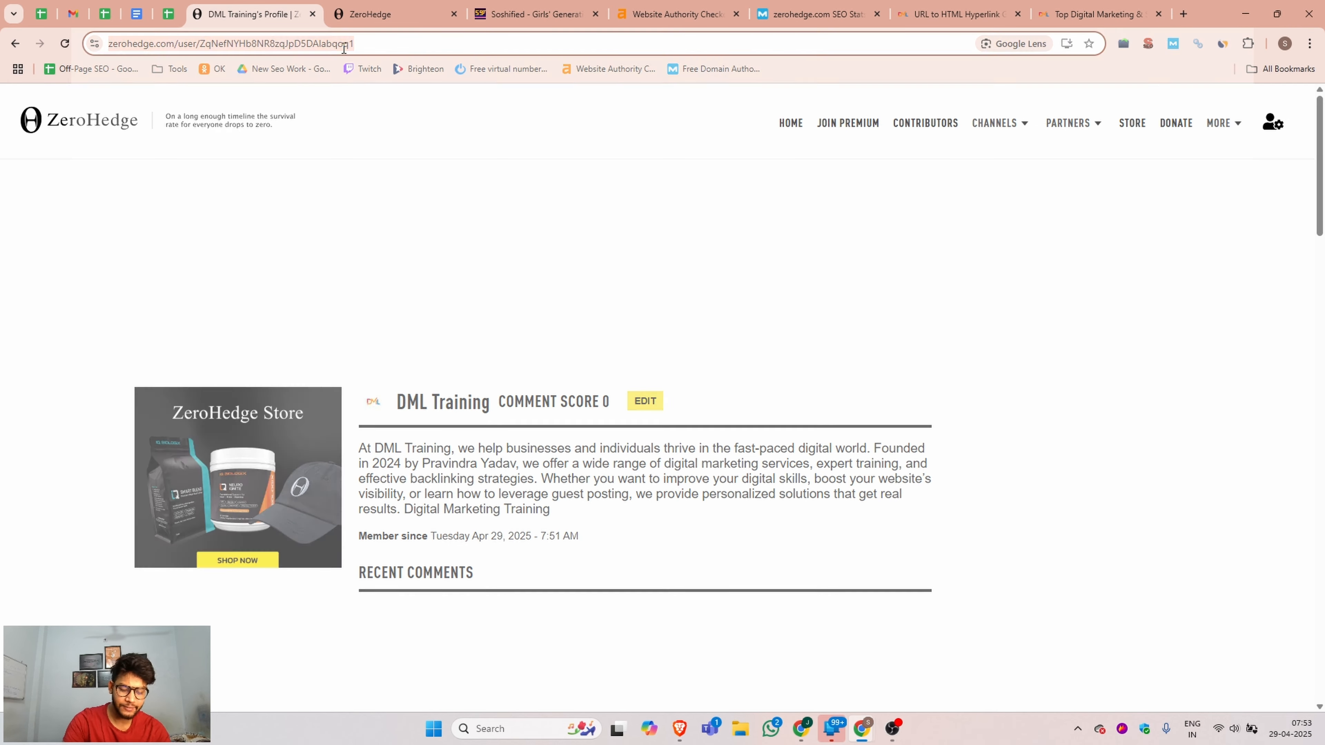
{"action": "key", "text": "ctrl+shift+n"}
{"action": "key", "text": "ctrl+v"}
{"action": "key", "text": "Return"}
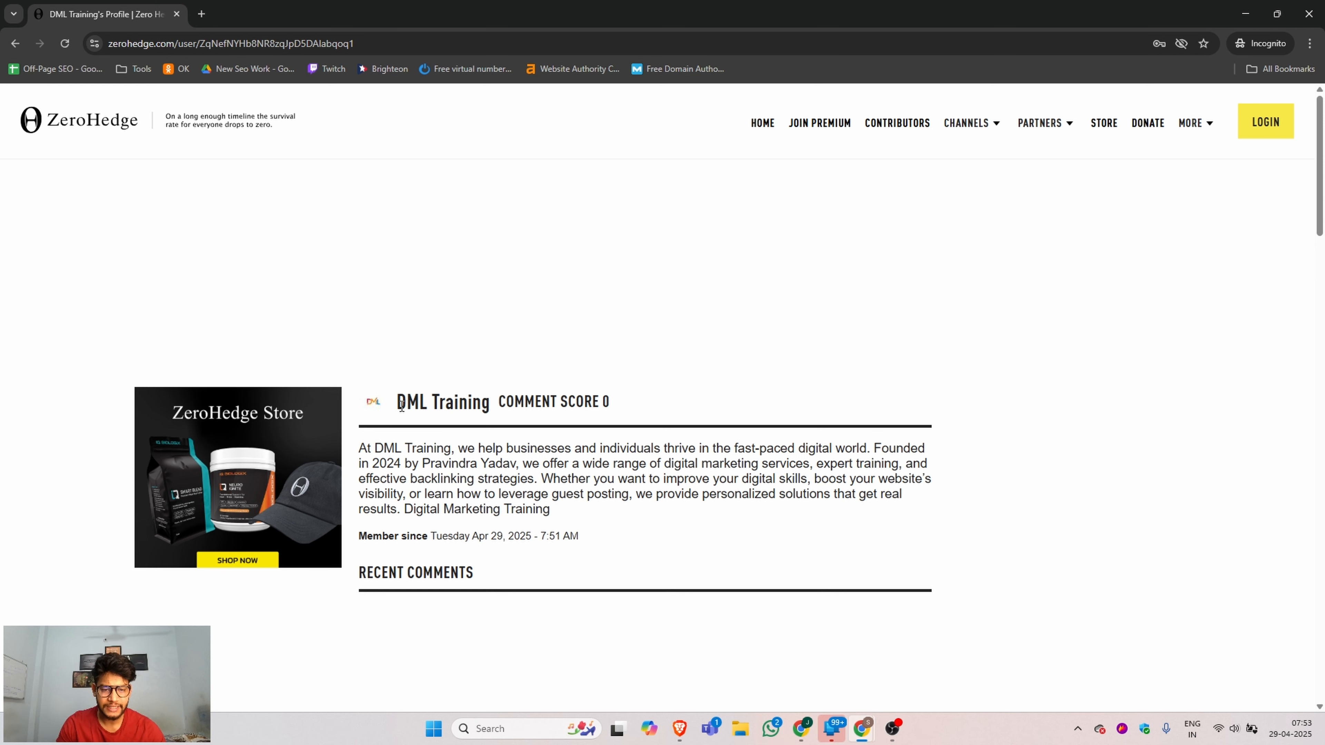
Inspect the HTML of the Digital Marketing Training link in the public biography, and close the inspector and incognito window.
{"action": "left_click_drag", "start_coordinate": [401, 406], "coordinate": [498, 416]}
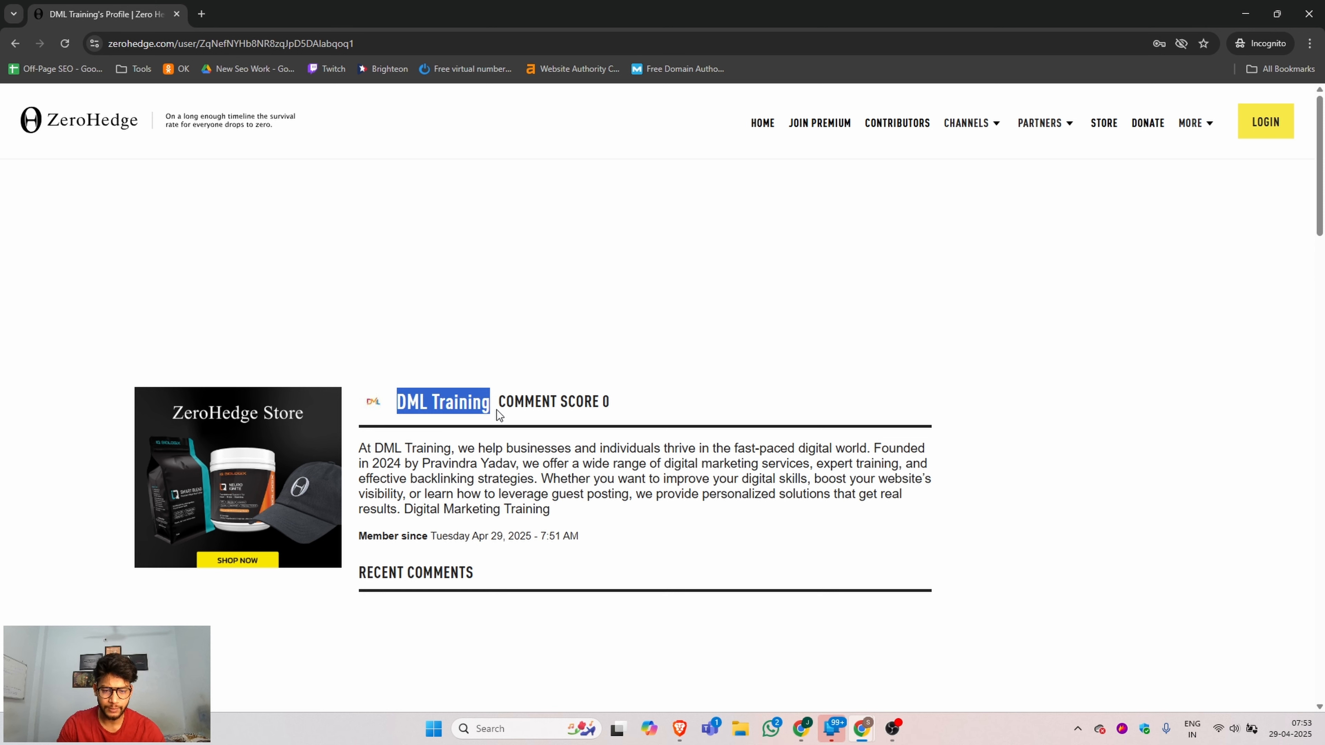
{"action": "right_click", "coordinate": [427, 514]}
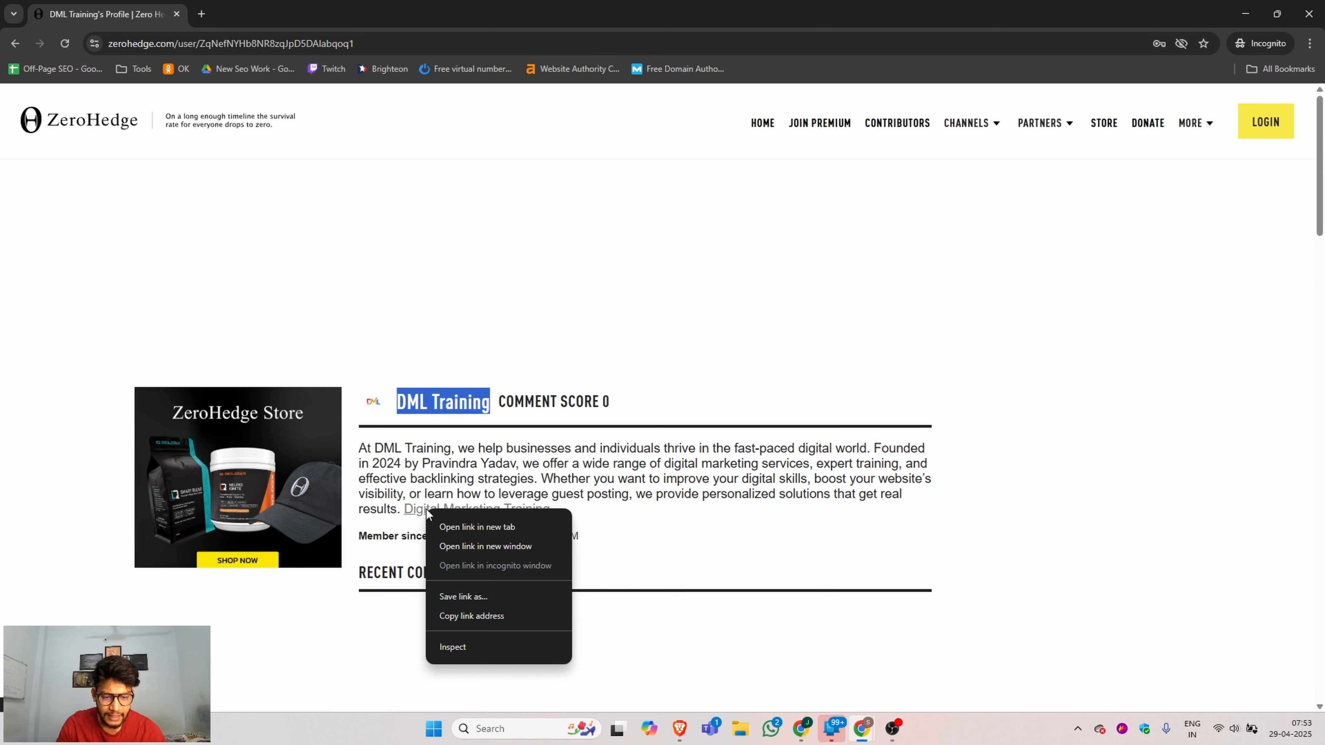
{"action": "left_click", "coordinate": [459, 639]}
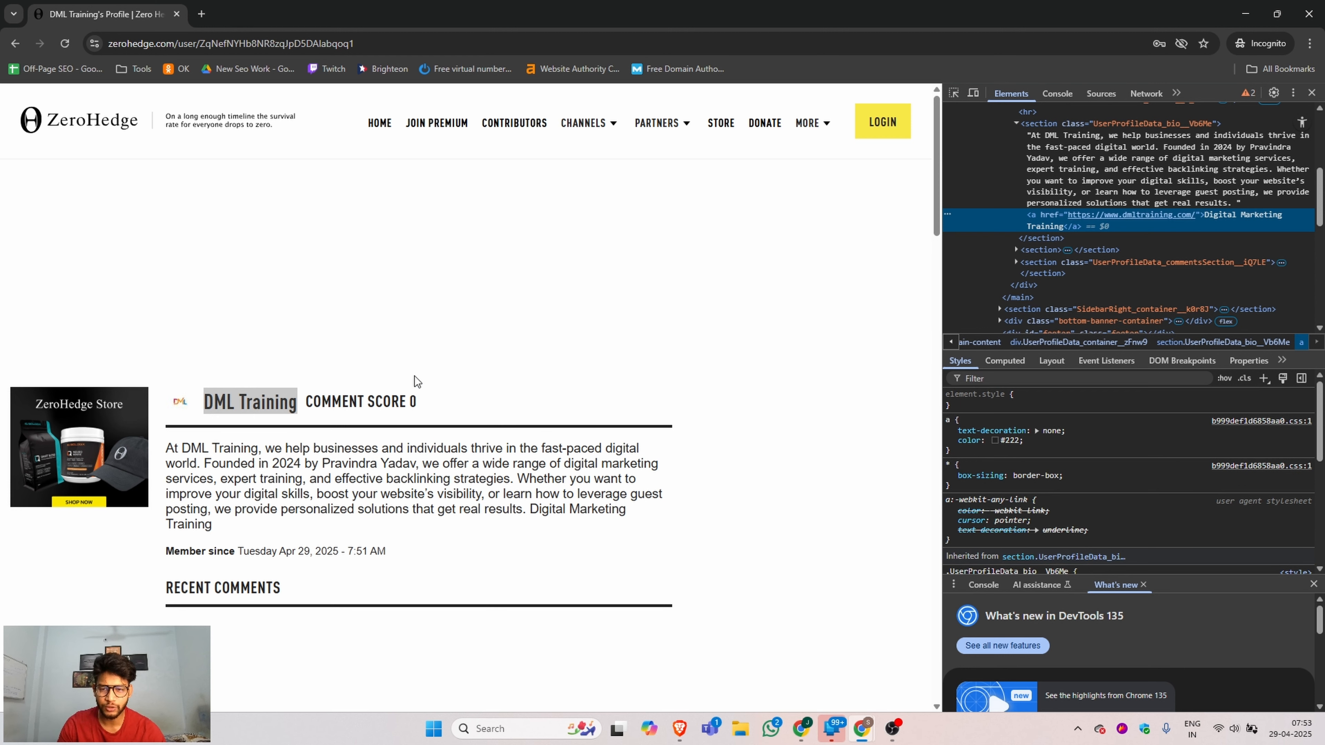
{"action": "left_click", "coordinate": [1312, 92]}
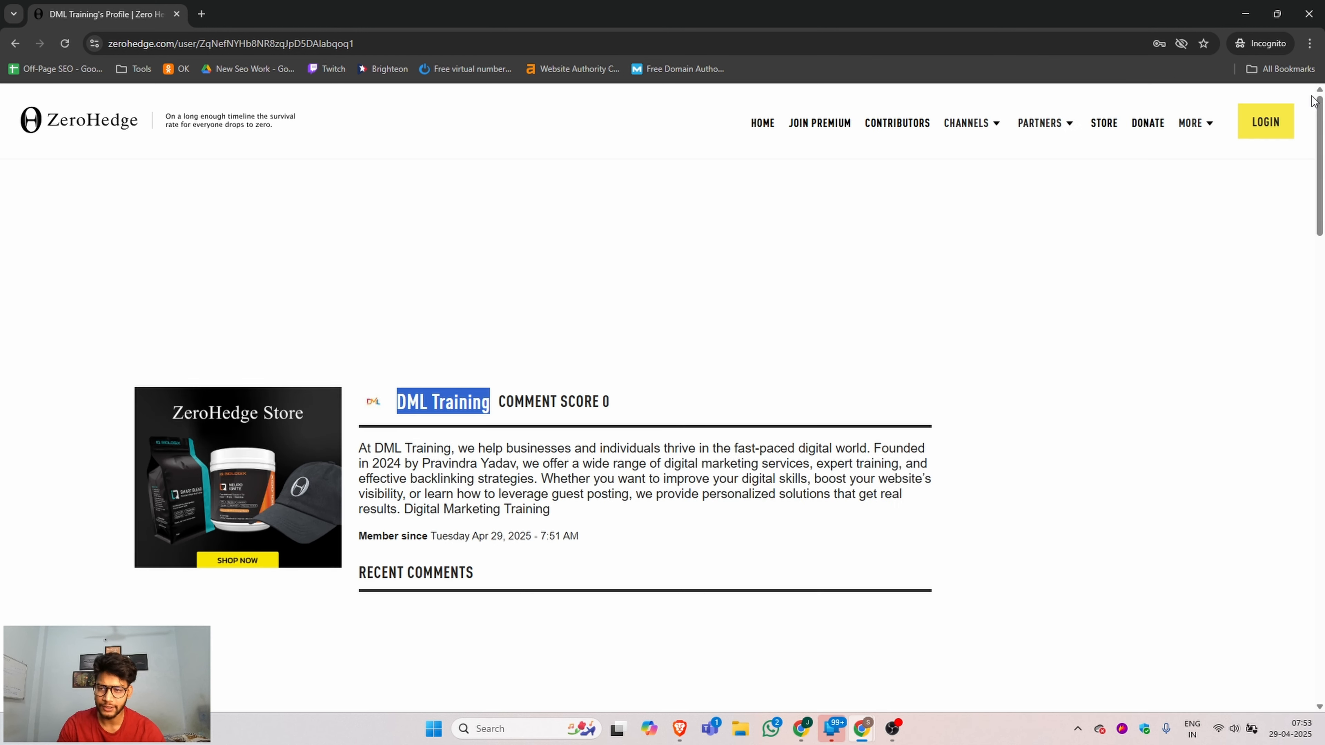
{"action": "left_click", "coordinate": [1309, 13]}
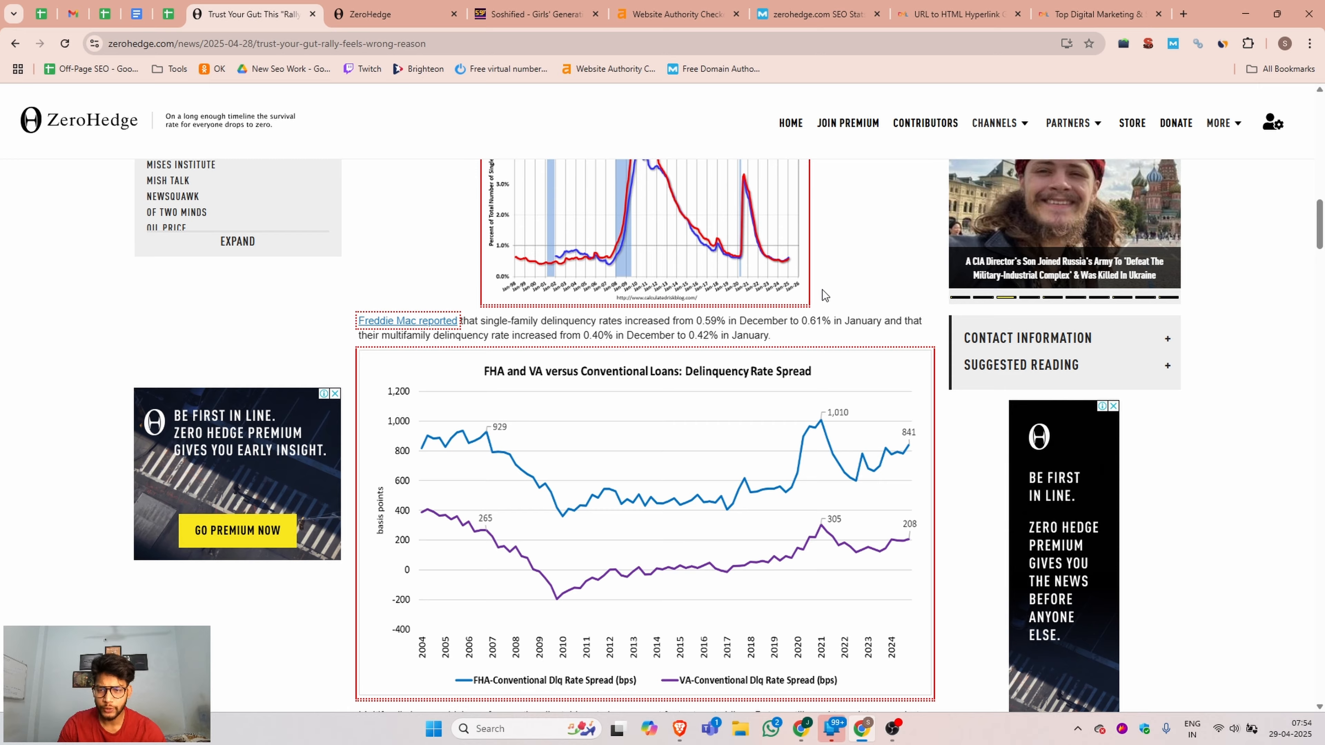
{"action": "scroll", "coordinate": [820, 302], "scroll_direction": "up", "scroll_amount": 15}
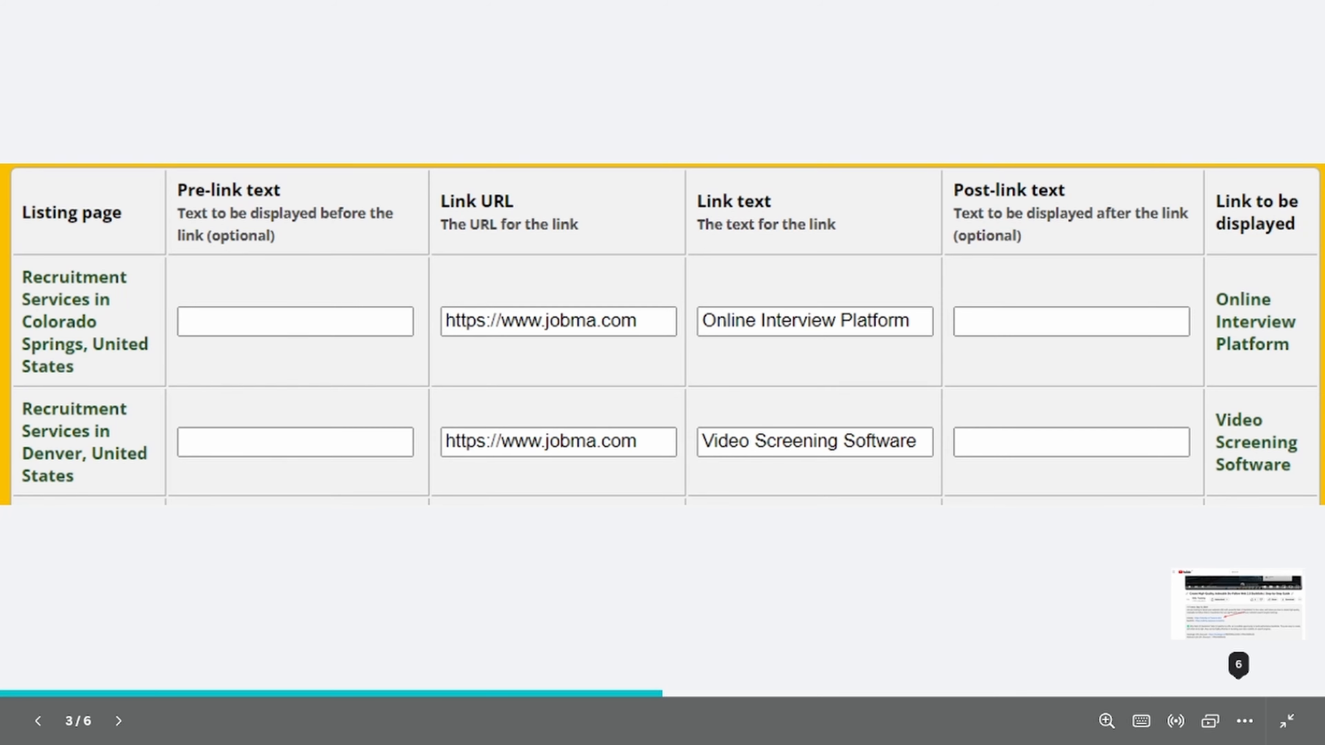
{"action": "key", "text": "Right"}
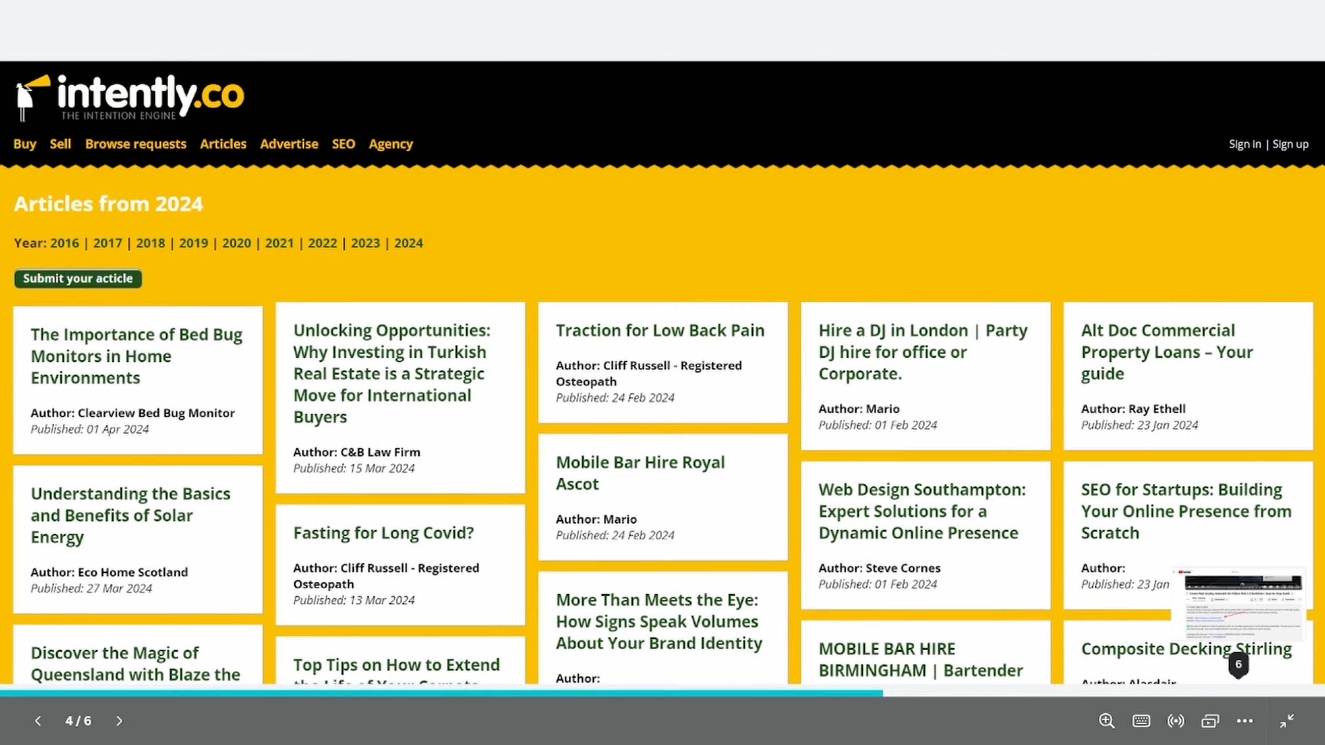
{"action": "key", "text": "Right"}
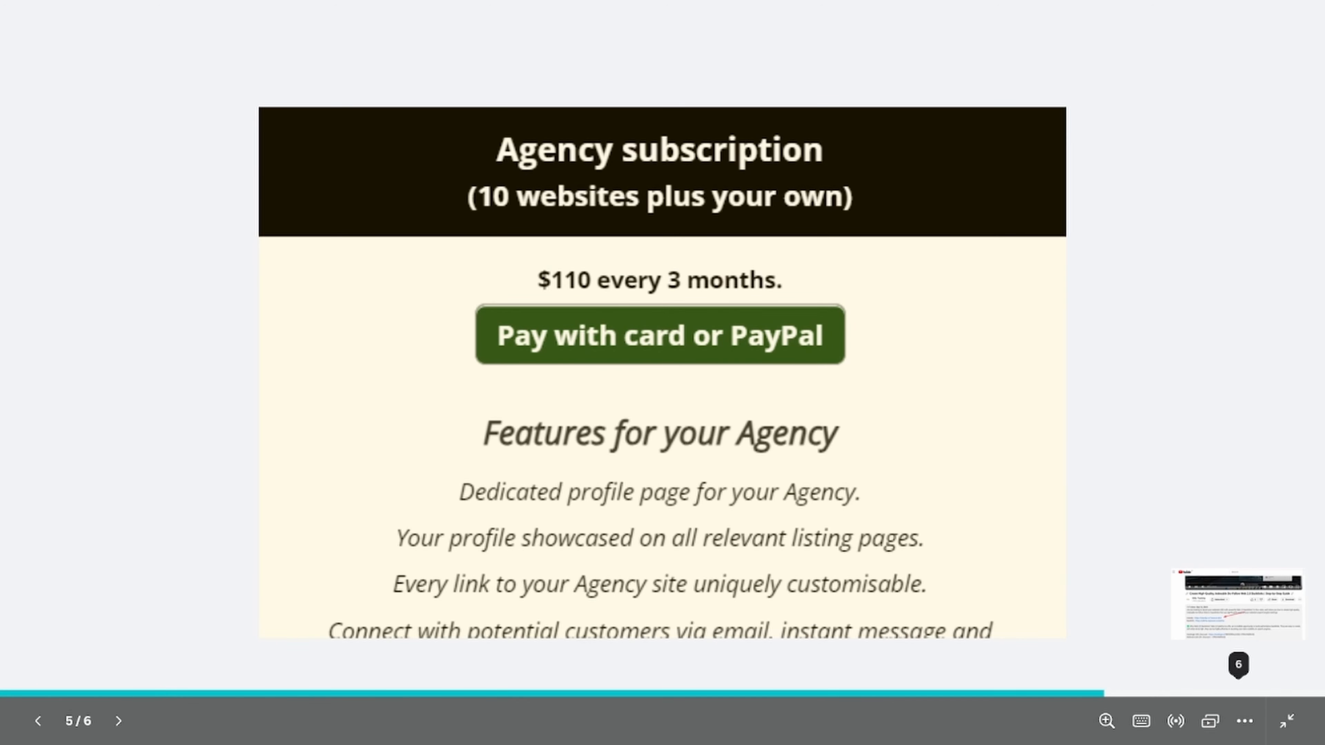
{"action": "key", "text": "Right"}
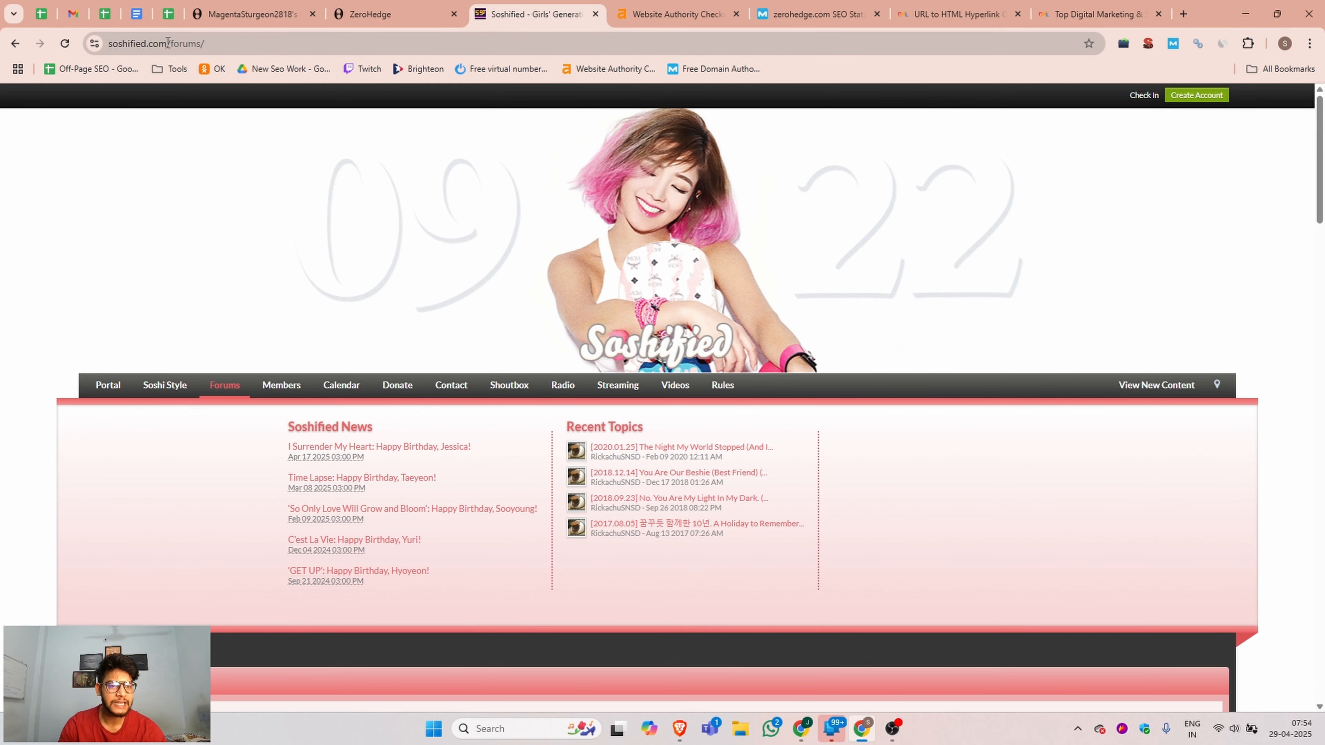
Copy the Soshified forum's domain address and check its authority in the Ahrefs Website Authority Checker.
{"action": "left_click", "coordinate": [167, 42]}
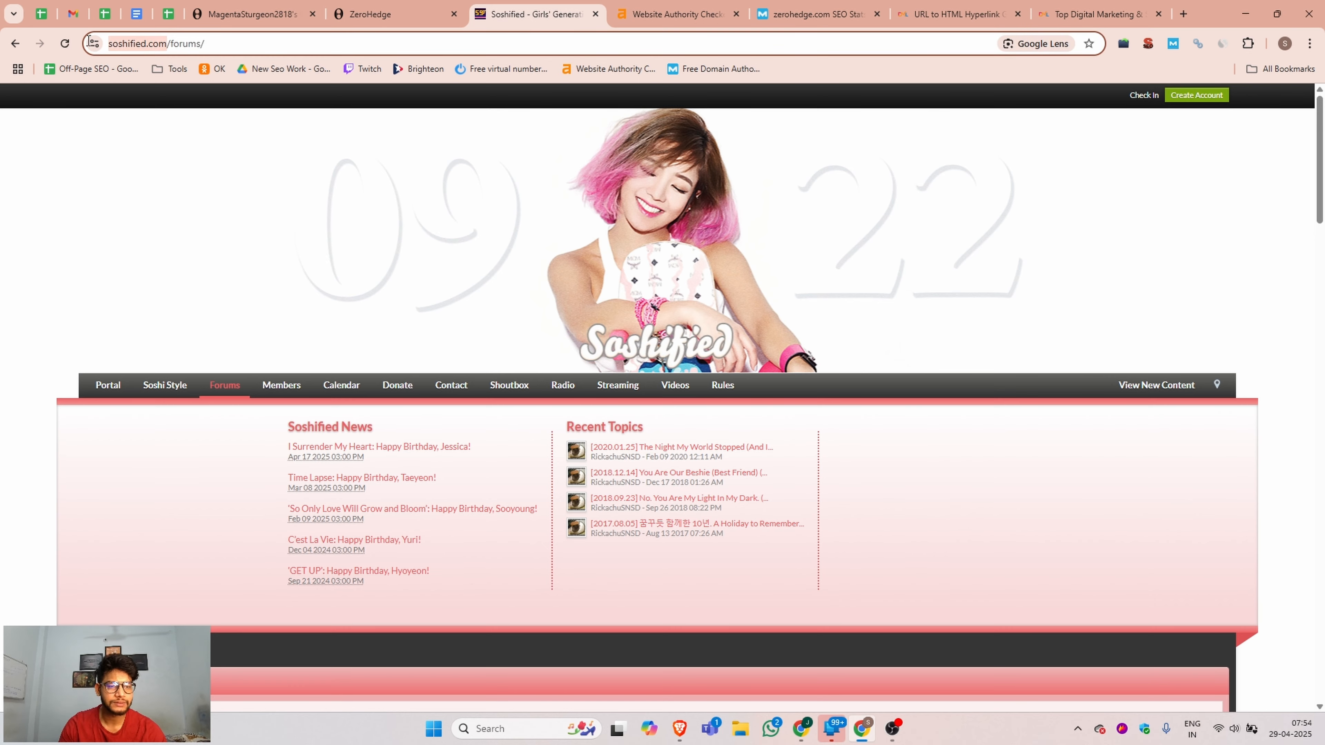
{"action": "left_click", "coordinate": [684, 7]}
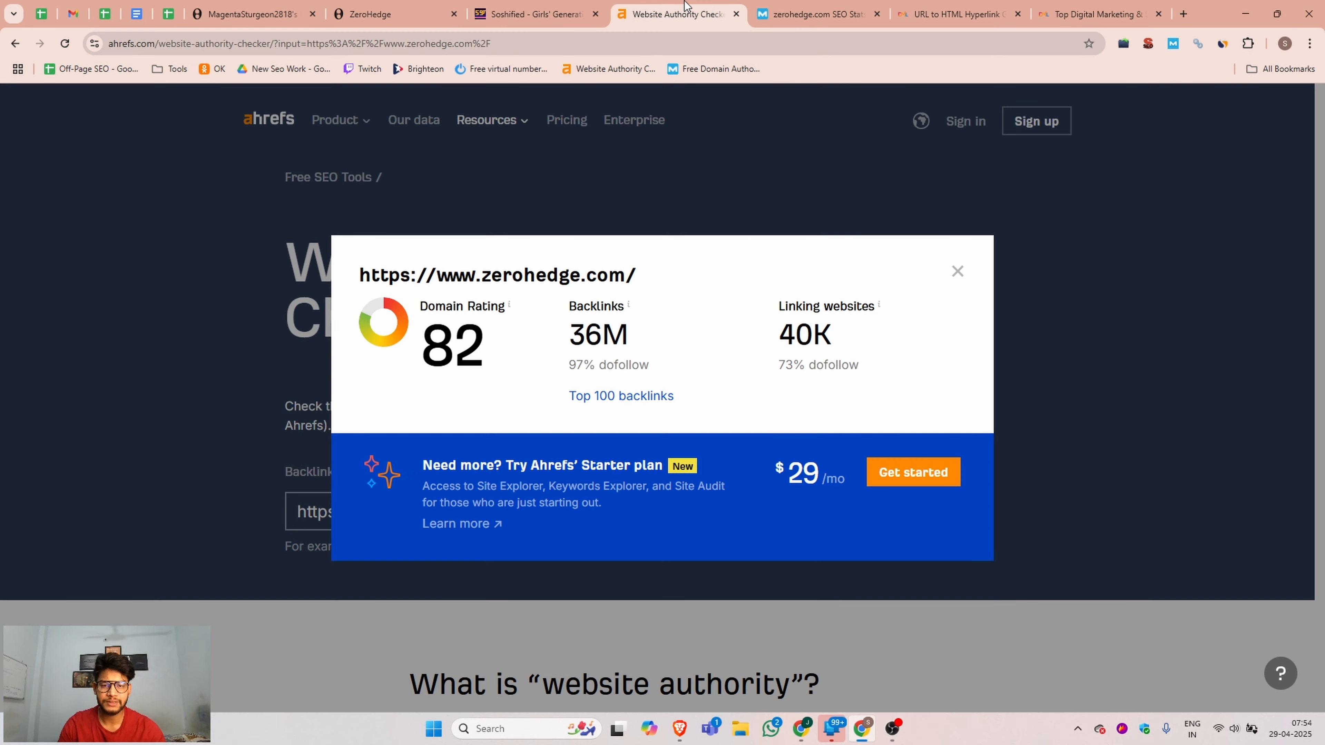
{"action": "left_click", "coordinate": [956, 273]}
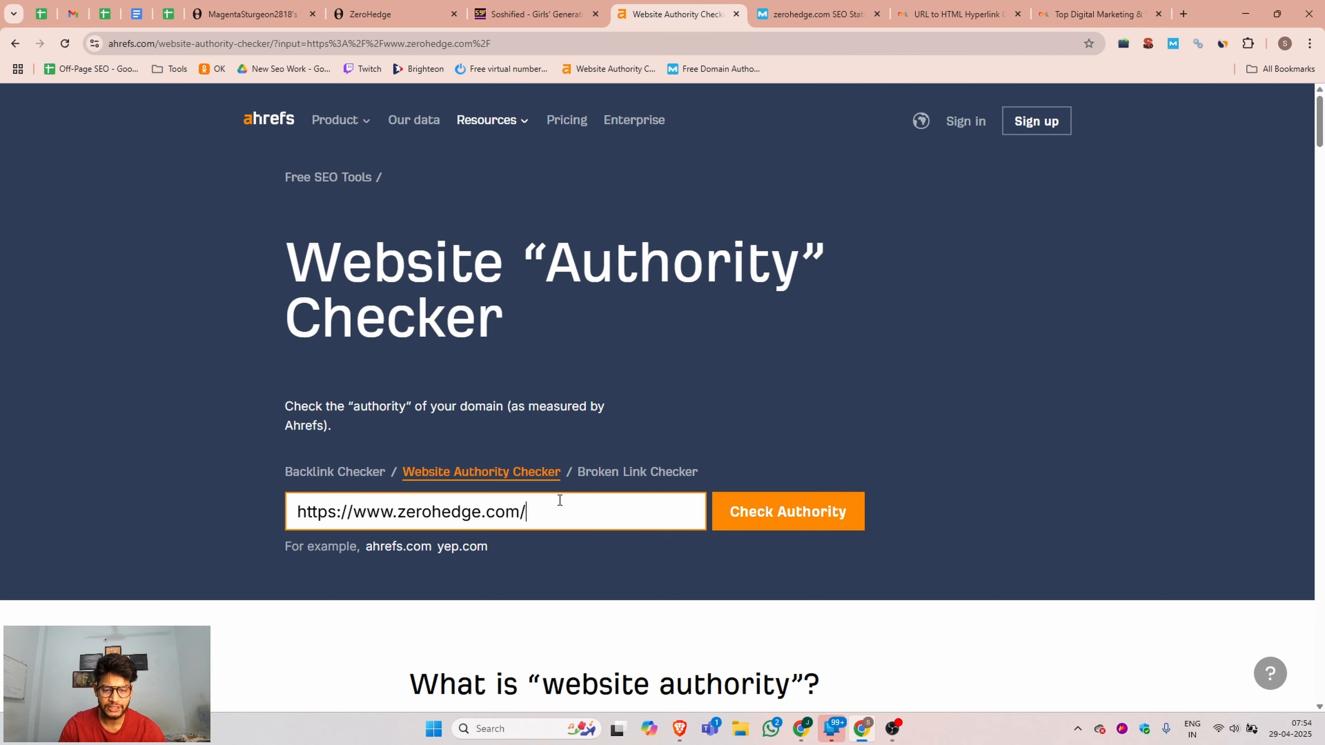
{"action": "left_click_drag", "start_coordinate": [558, 501], "coordinate": [230, 511]}
{"action": "type", "text": "https://www.soshified.com/"}
{"action": "left_click", "coordinate": [768, 513]}
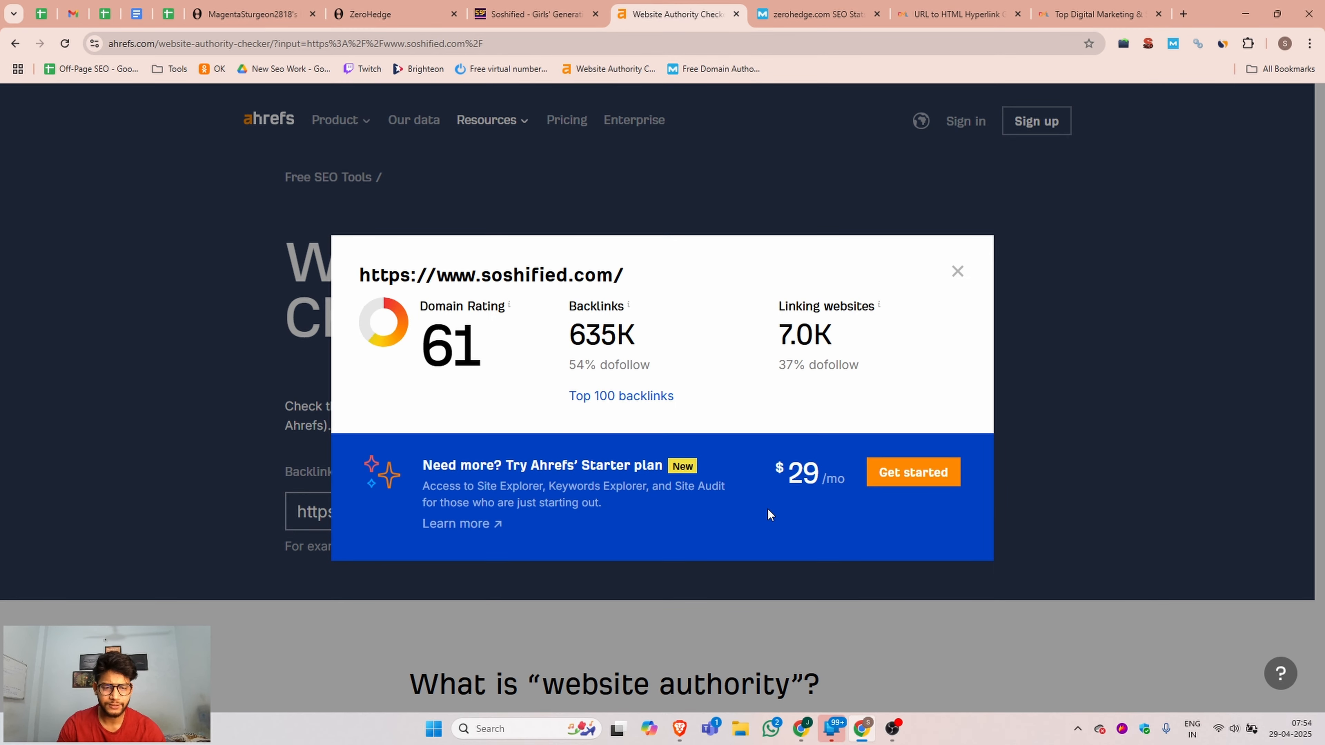
Check the domain authority and spam score of soshified.com in Moz's Free Domain Authority Checker.
{"action": "left_click", "coordinate": [816, 14]}
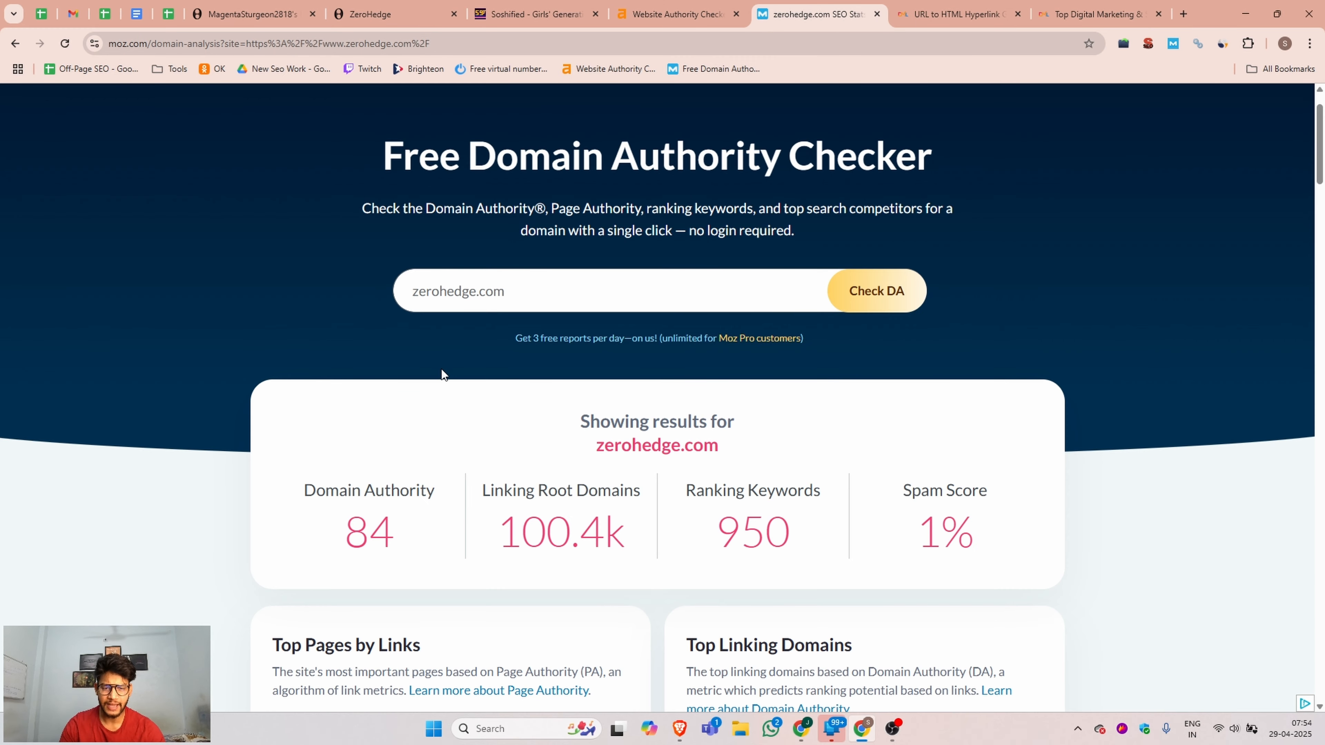
{"action": "triple_click", "coordinate": [782, 274]}
{"action": "type", "text": "https://www.soshified.com/"}
{"action": "left_click", "coordinate": [867, 290]}
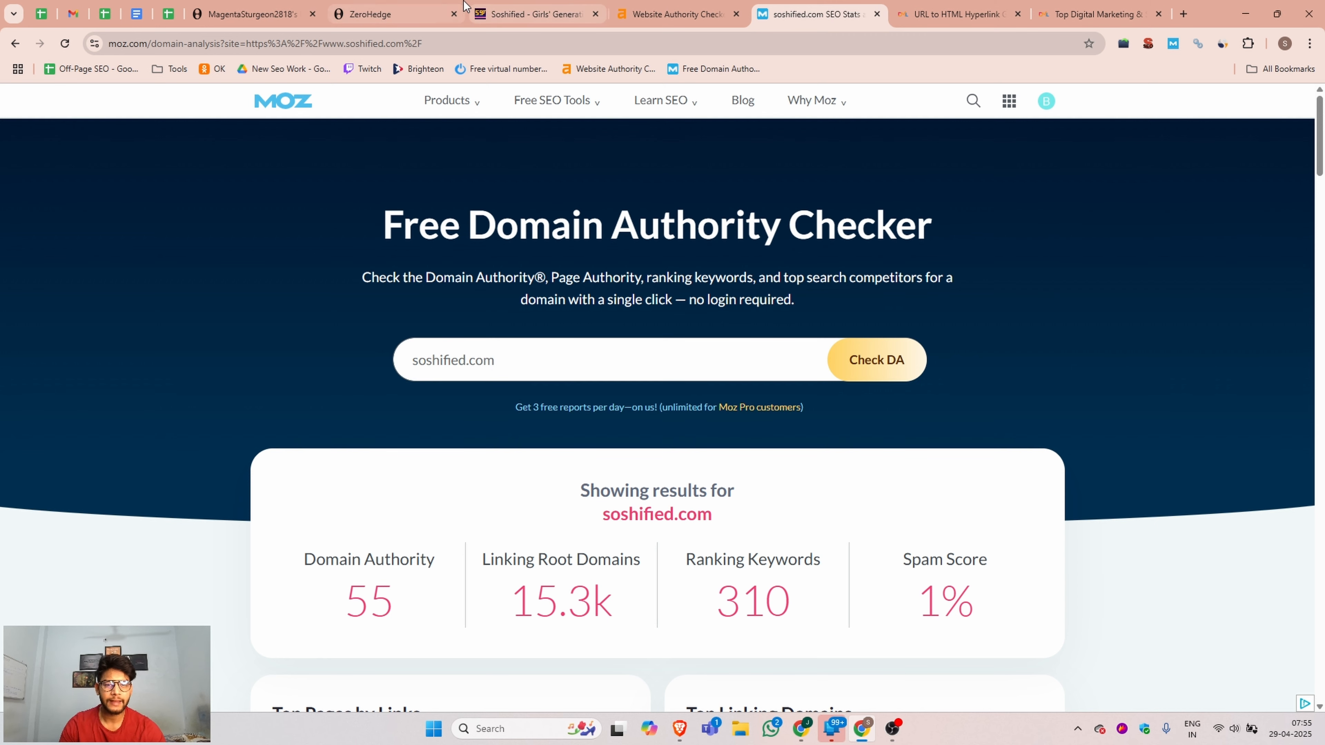
Review the Similarweb traffic and country breakdown for soshified.com from the Soshified forums page, and close the overview.
{"action": "left_click", "coordinate": [548, 5]}
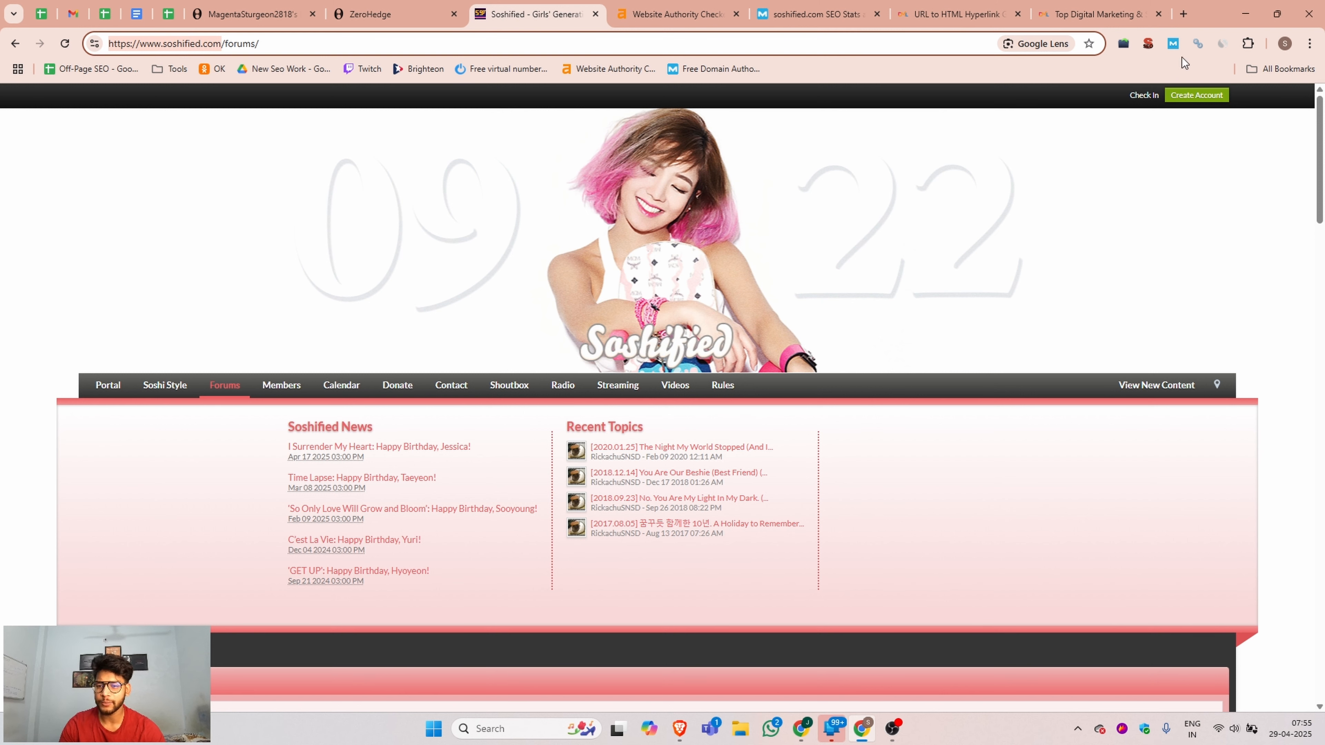
{"action": "left_click", "coordinate": [1223, 43]}
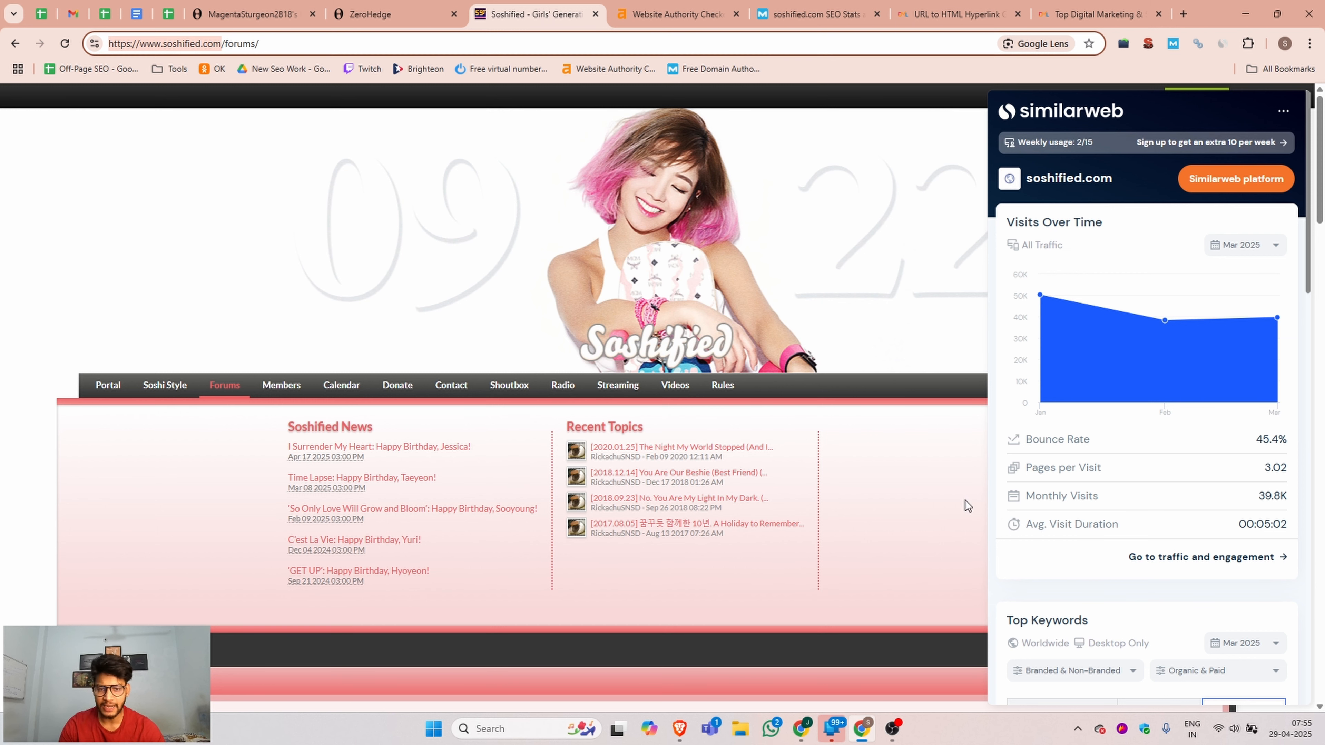
{"action": "scroll", "coordinate": [1129, 454], "scroll_direction": "down", "scroll_amount": 7}
{"action": "scroll", "coordinate": [1136, 436], "scroll_direction": "down", "scroll_amount": 9}
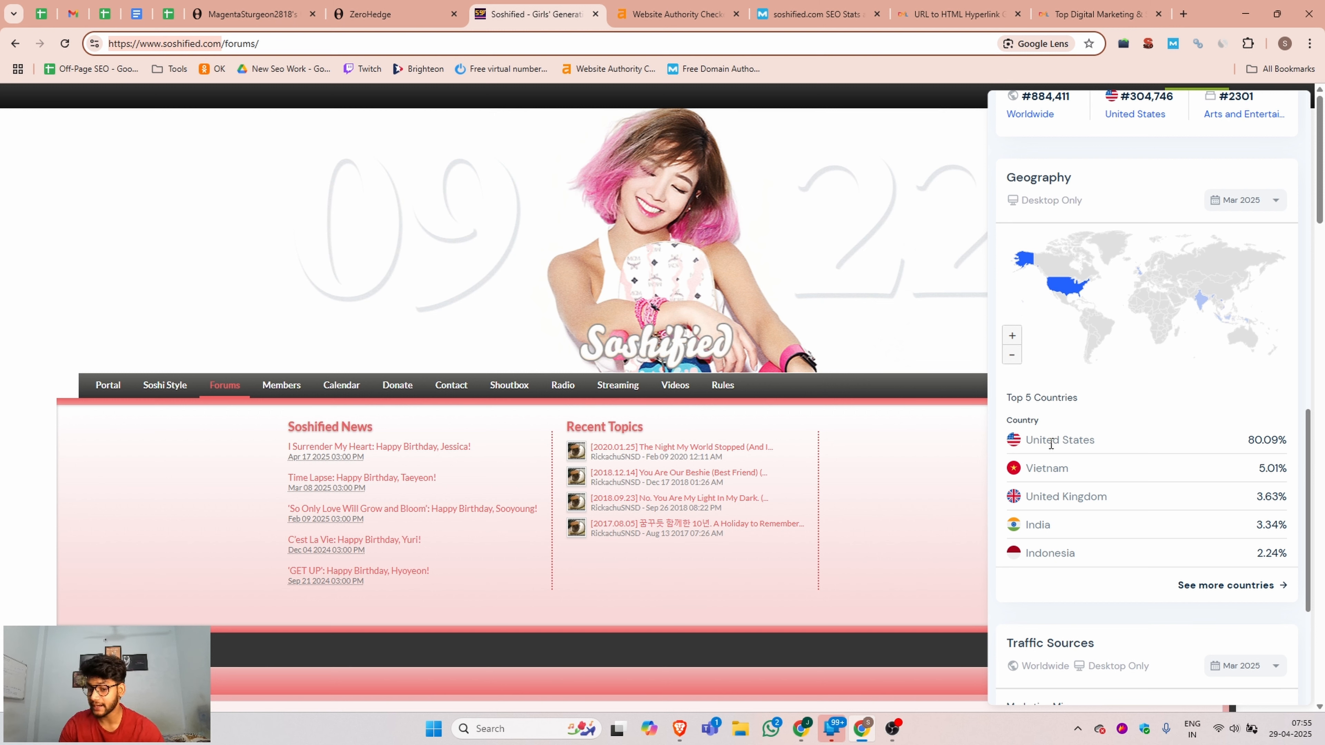
{"action": "left_click", "coordinate": [21, 360]}
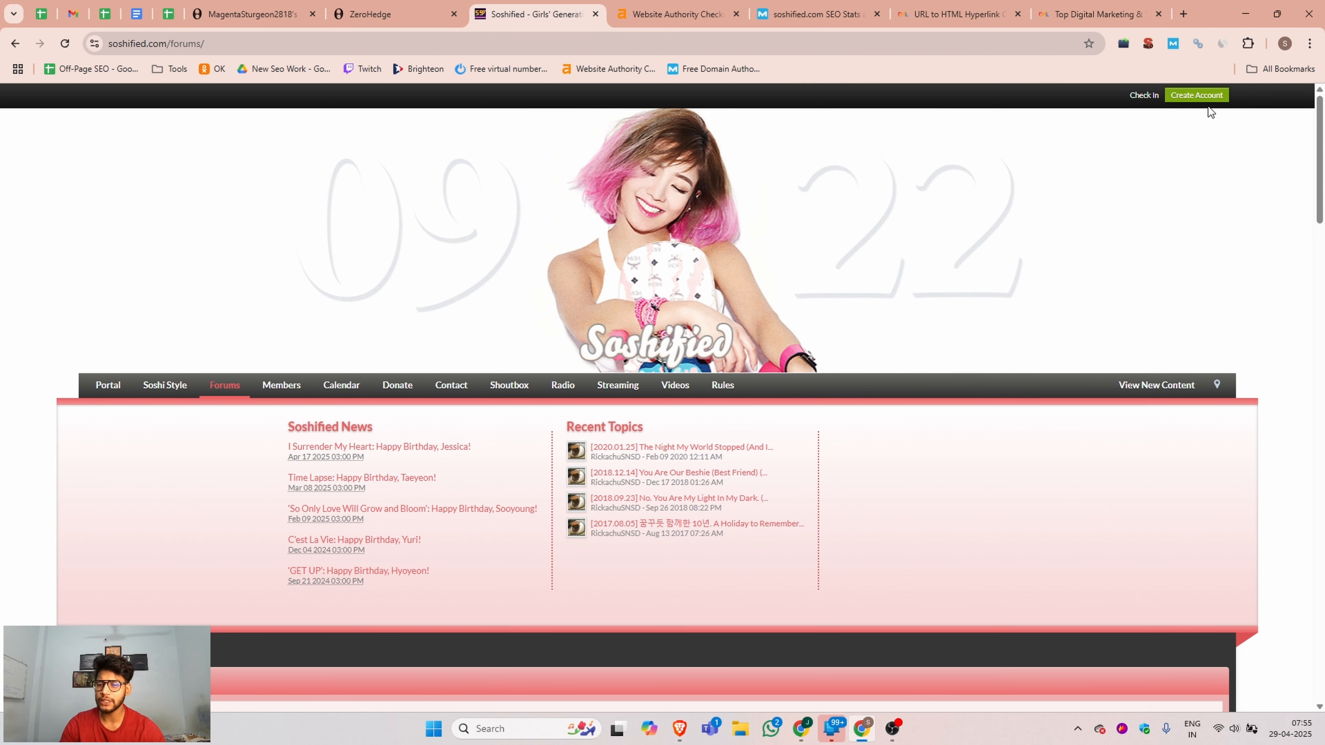
Open Soshified's registration form and fill in the username dmltraining, the account e-mail, and a generated password with its confirmation.
{"action": "left_click", "coordinate": [1202, 98]}
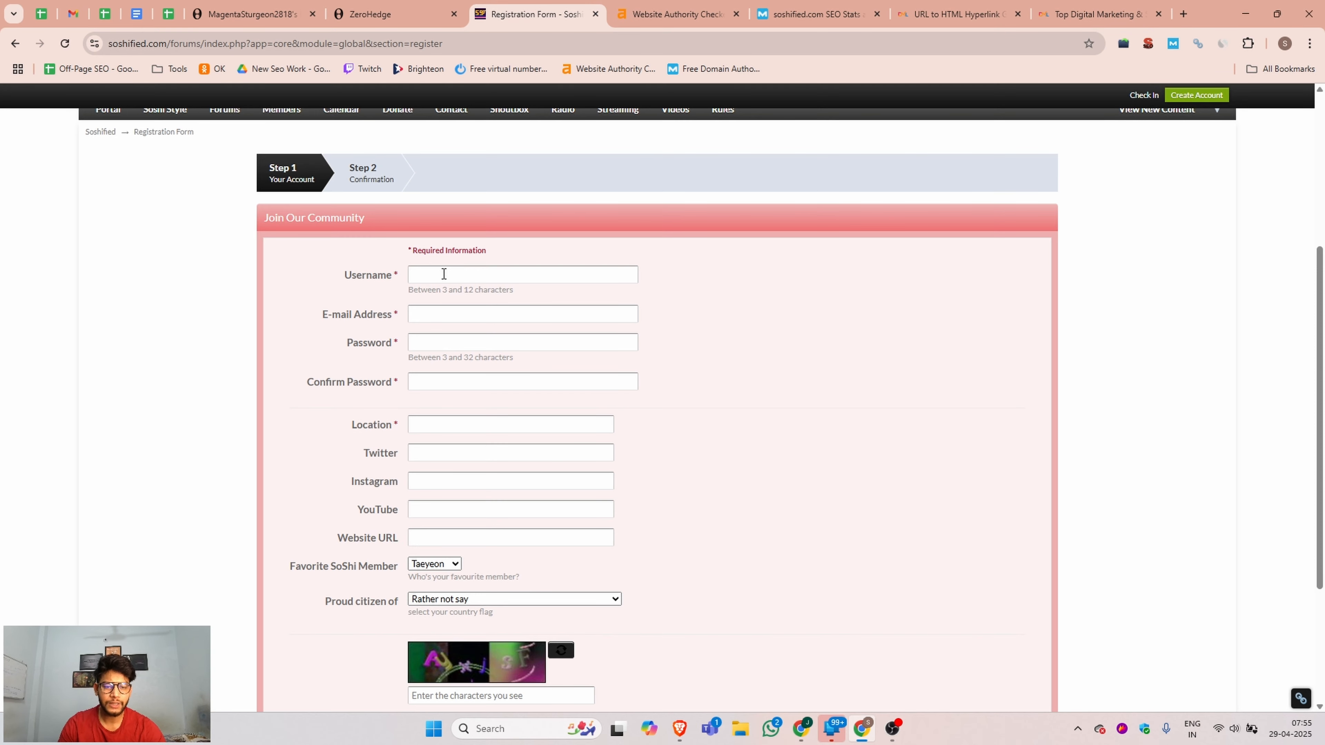
{"action": "left_click", "coordinate": [443, 273]}
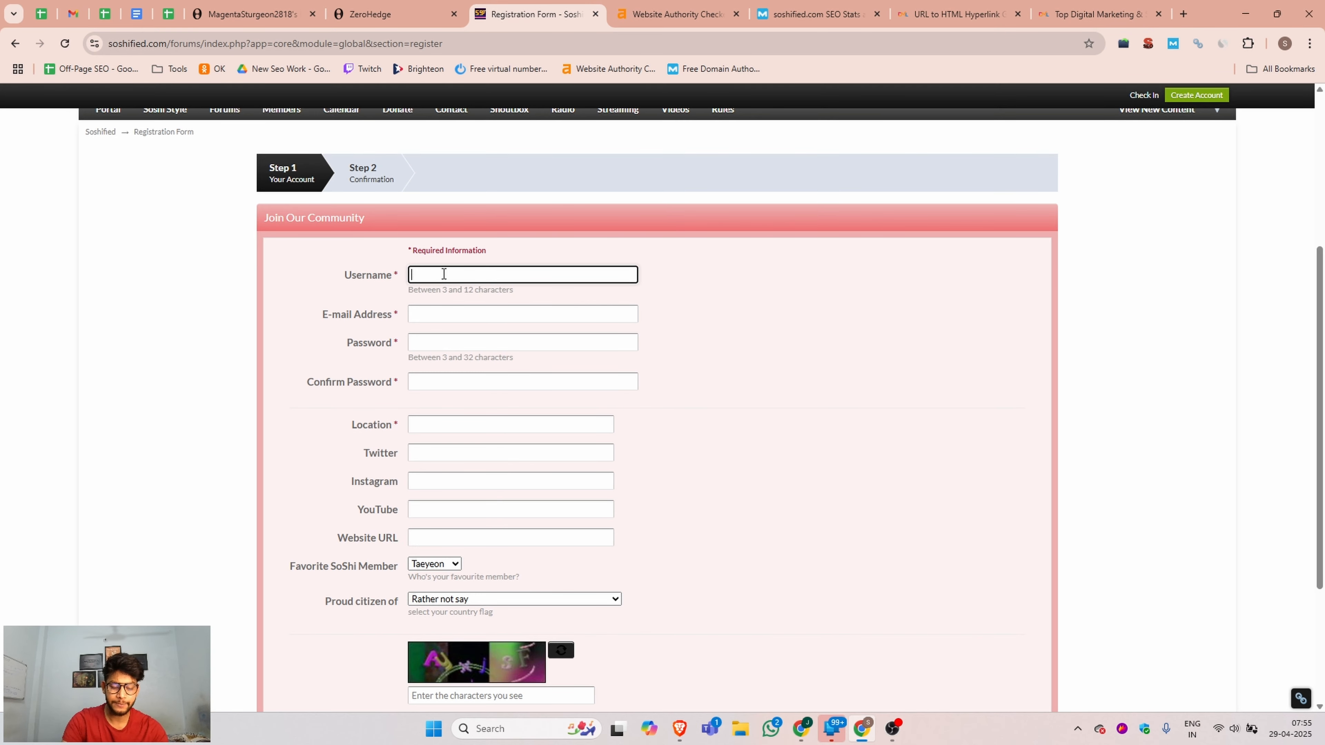
{"action": "type", "text": "dmltraining"}
{"action": "left_click", "coordinate": [438, 315]}
{"action": "left_click", "coordinate": [515, 344]}
{"action": "left_click", "coordinate": [458, 344]}
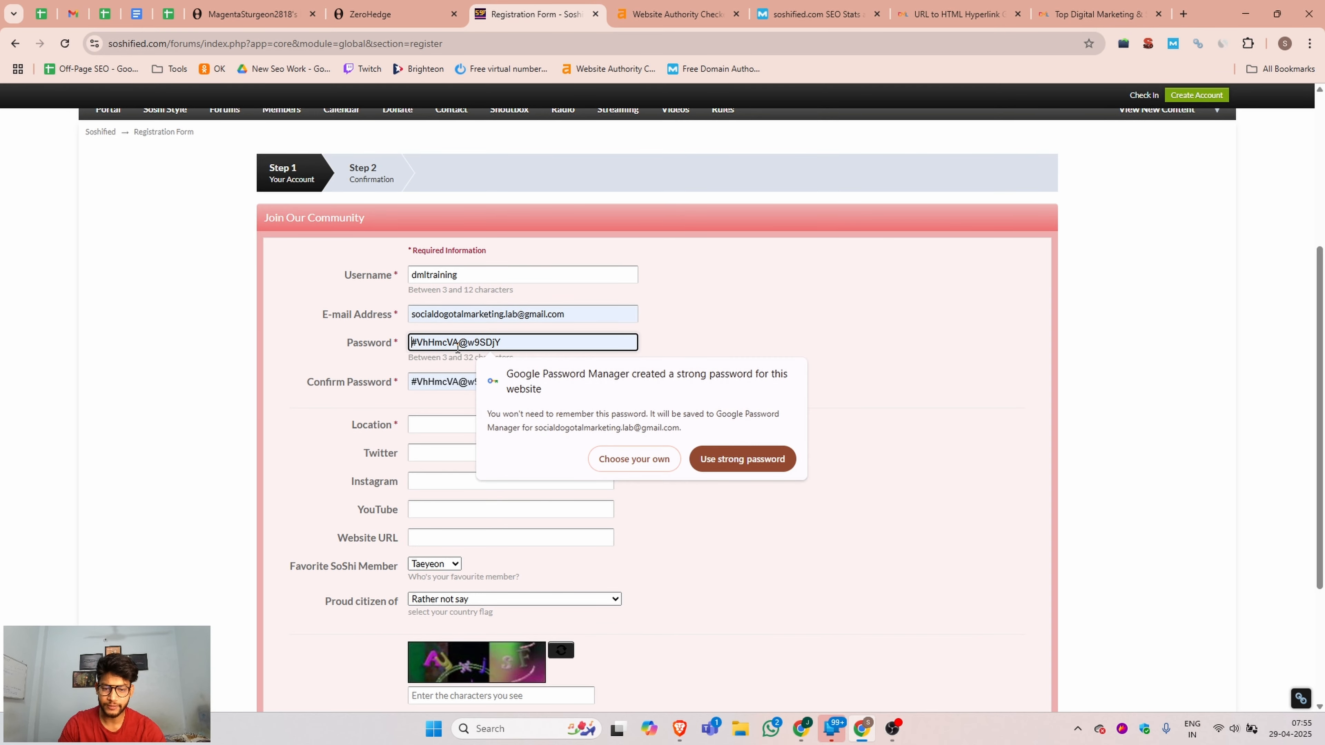
Fill in the location with the street address and add the Twitter profile link from the DML Training document.
{"action": "left_click", "coordinate": [442, 423]}
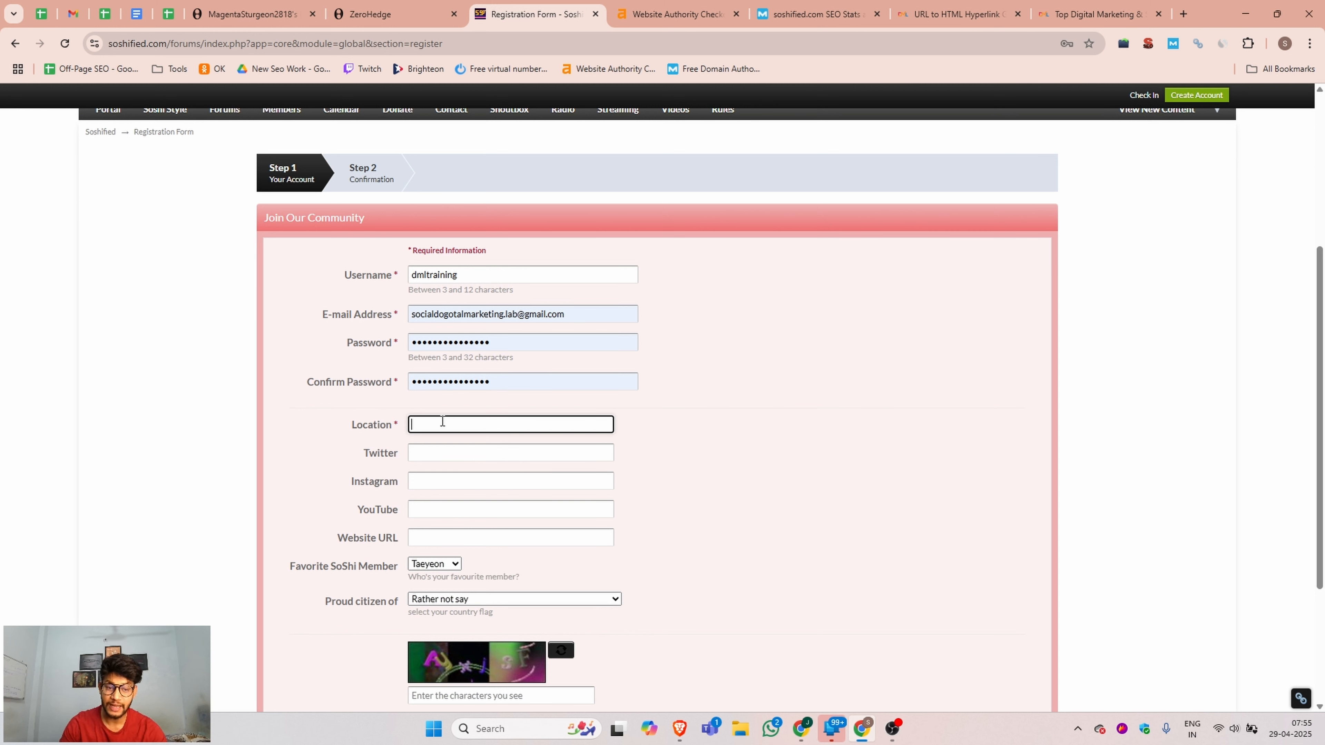
{"action": "key", "text": "ctrl+v"}
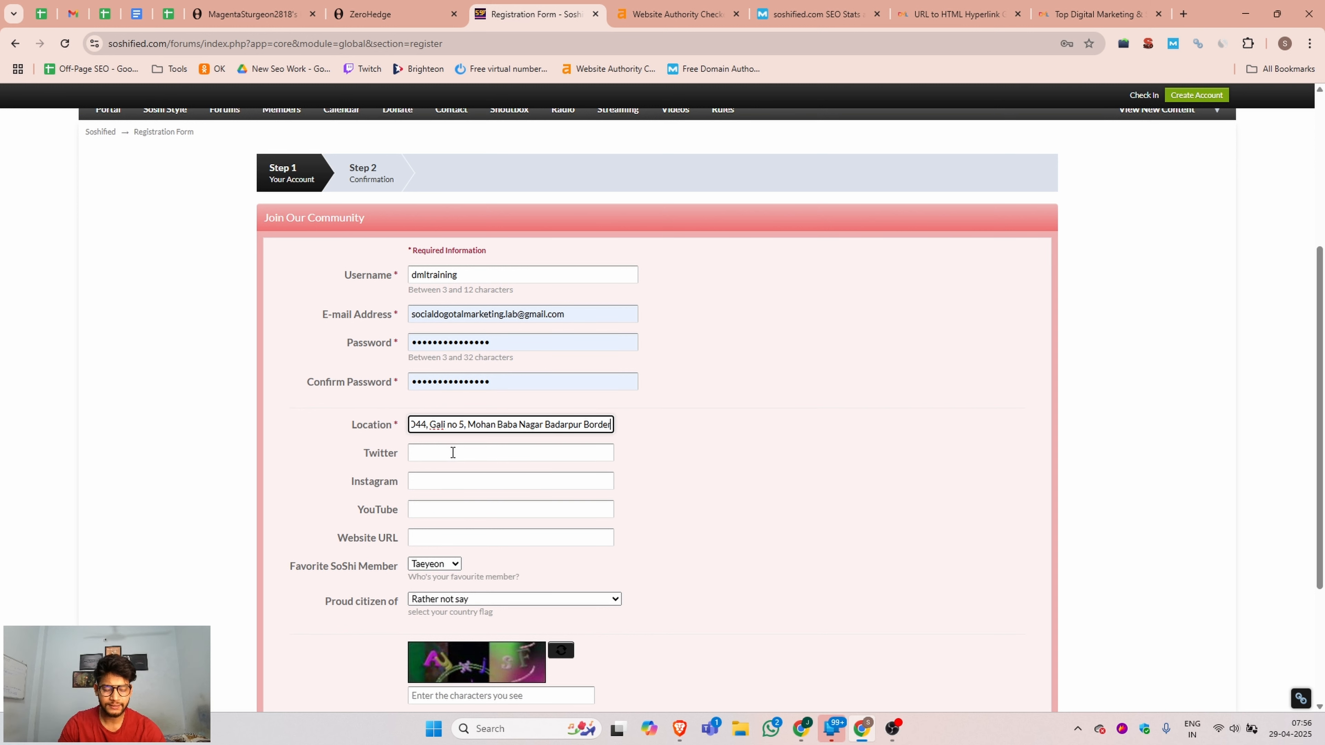
{"action": "left_click", "coordinate": [452, 453]}
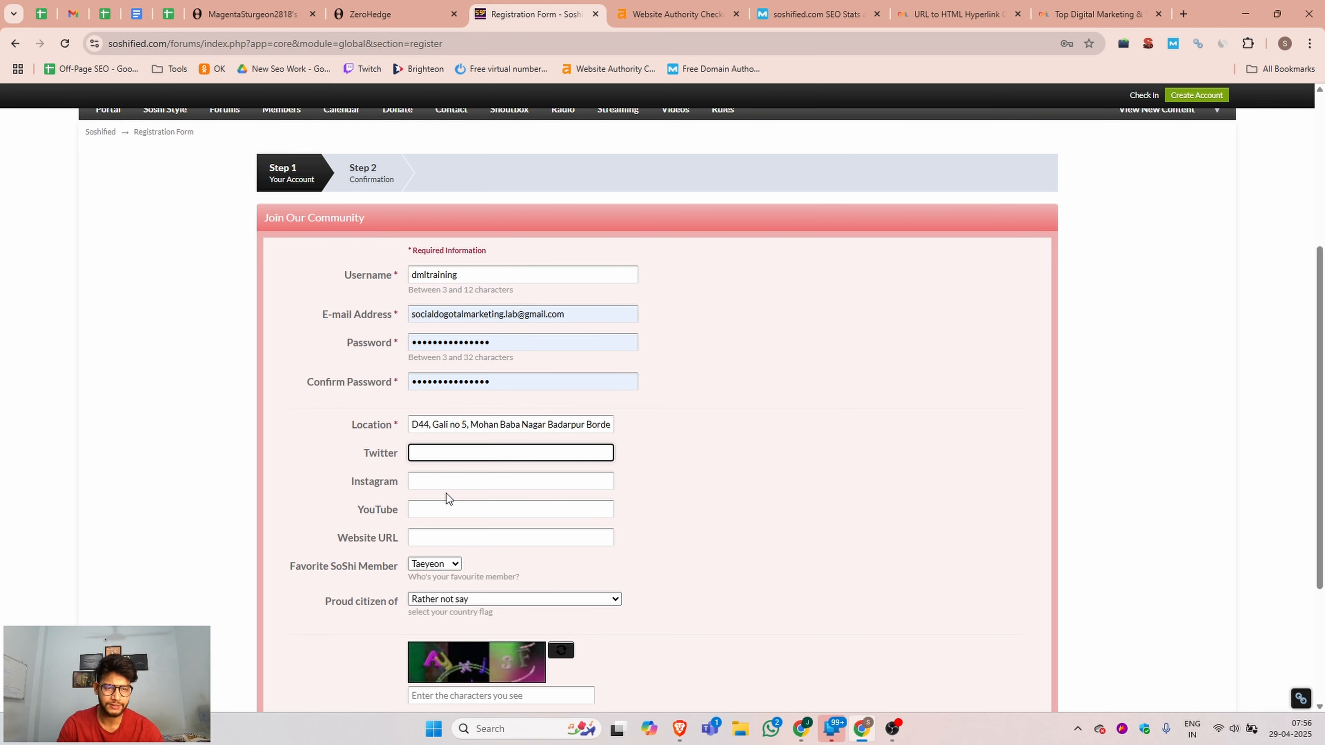
{"action": "left_click", "coordinate": [136, 14]}
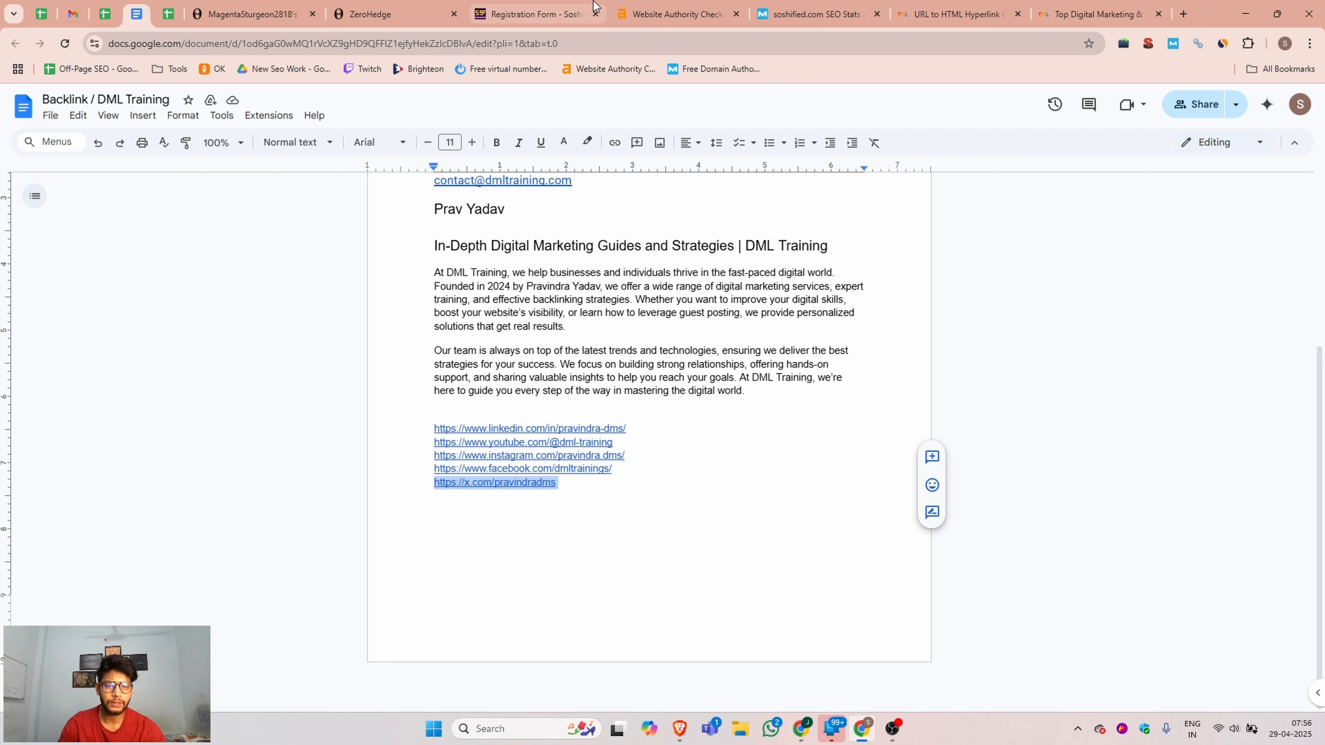
{"action": "left_click", "coordinate": [590, 4]}
{"action": "key", "text": "ctrl+v"}
{"action": "left_click", "coordinate": [450, 491]}
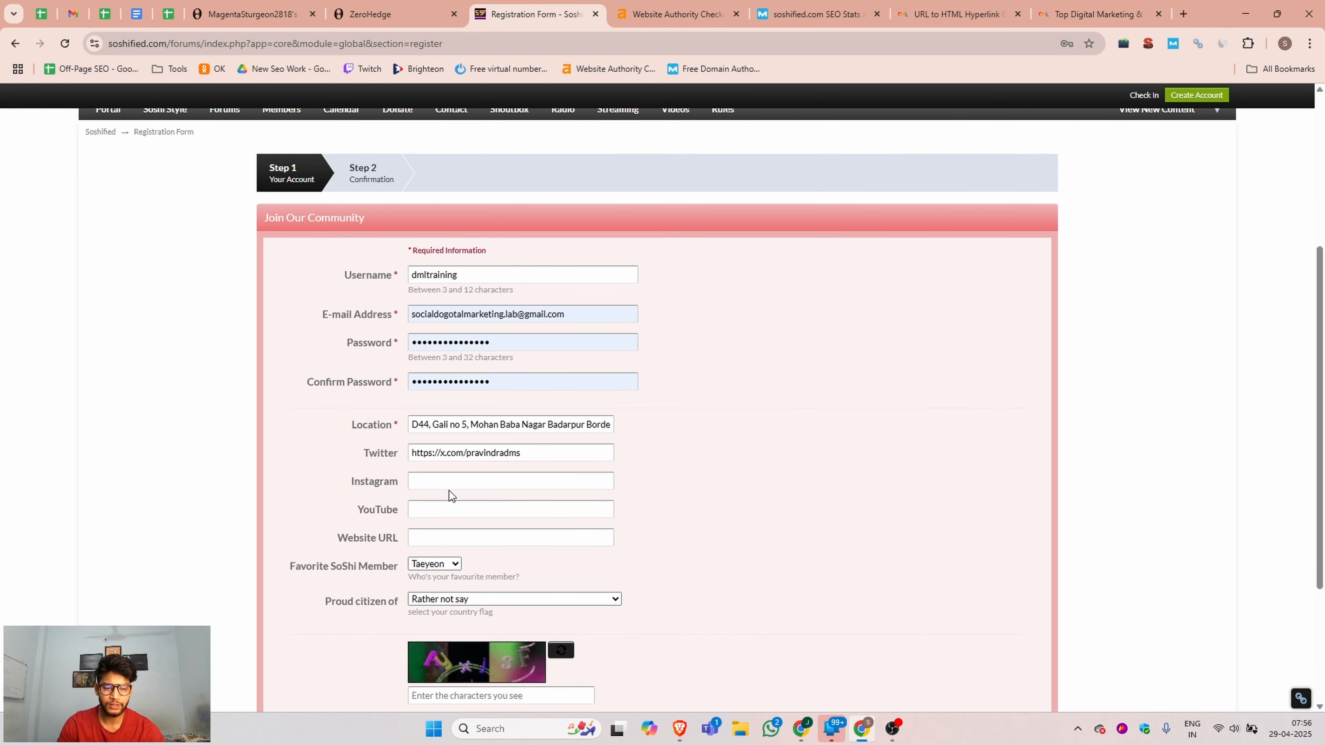
{"action": "key", "text": "ctrl+v"}
{"action": "key", "text": "Tab"}
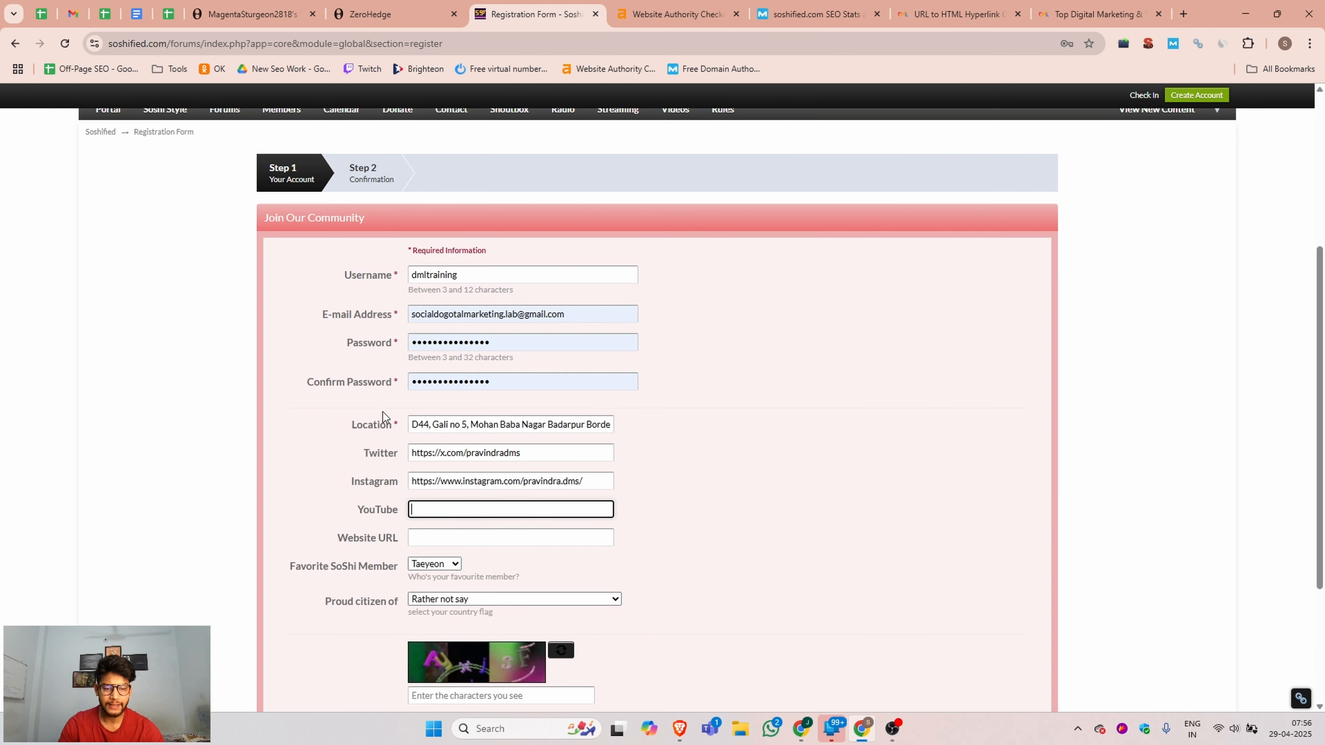
{"action": "left_click", "coordinate": [136, 14]}
{"action": "key", "text": "ctrl+v"}
{"action": "key", "text": "Tab"}
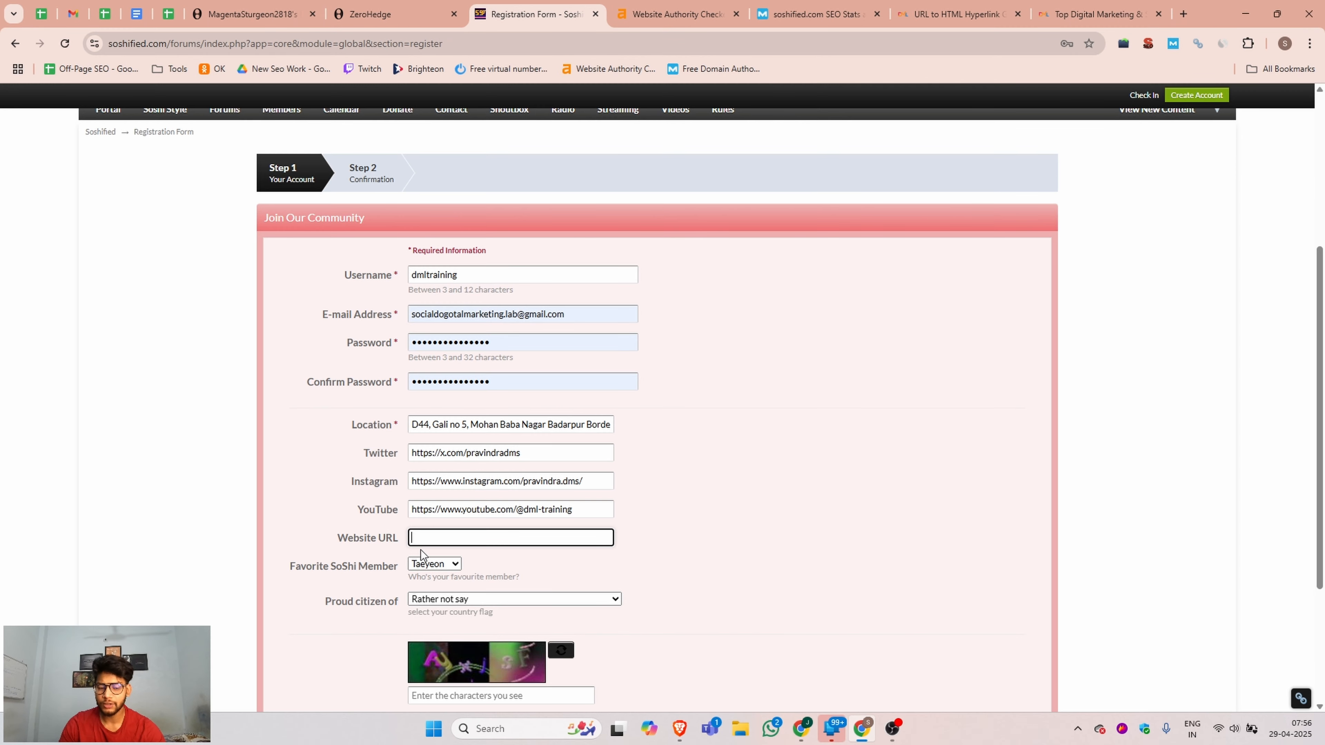
{"action": "left_click", "coordinate": [956, 10]}
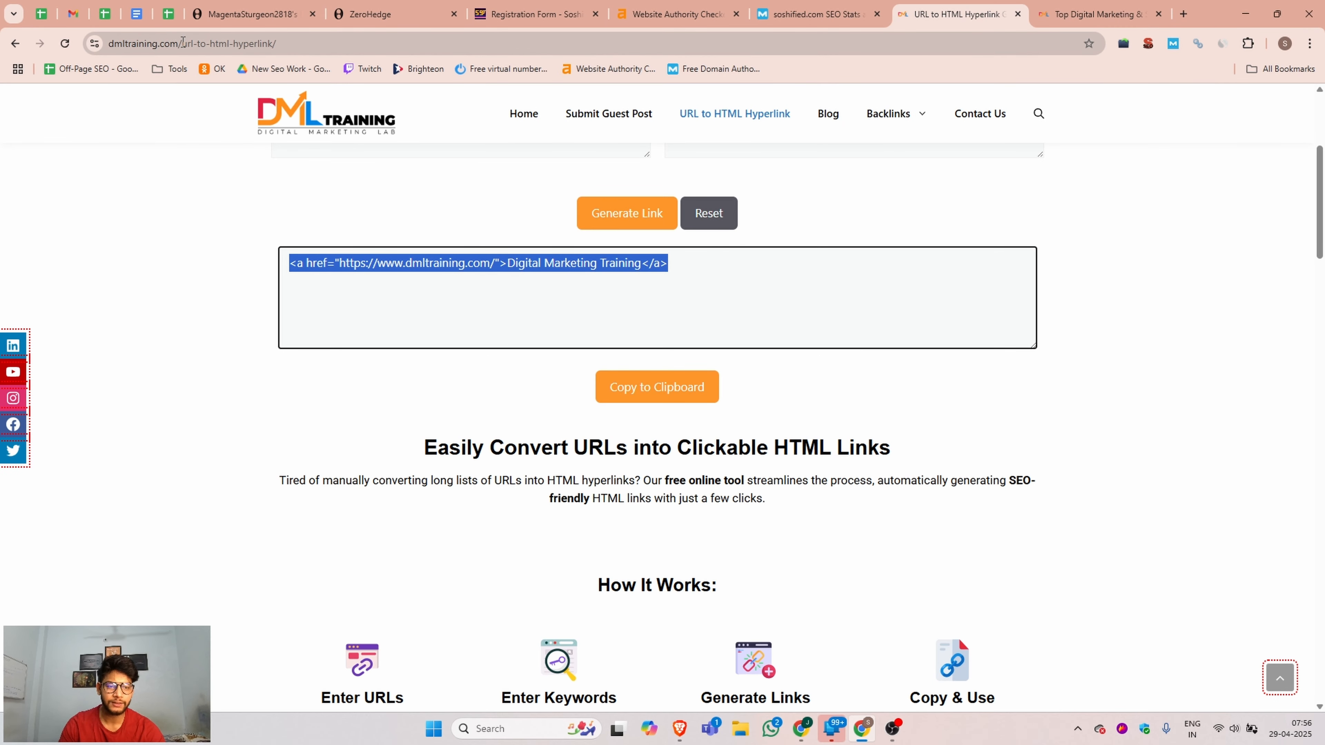
{"action": "left_click", "coordinate": [537, 14]}
{"action": "key", "text": "ctrl+v"}
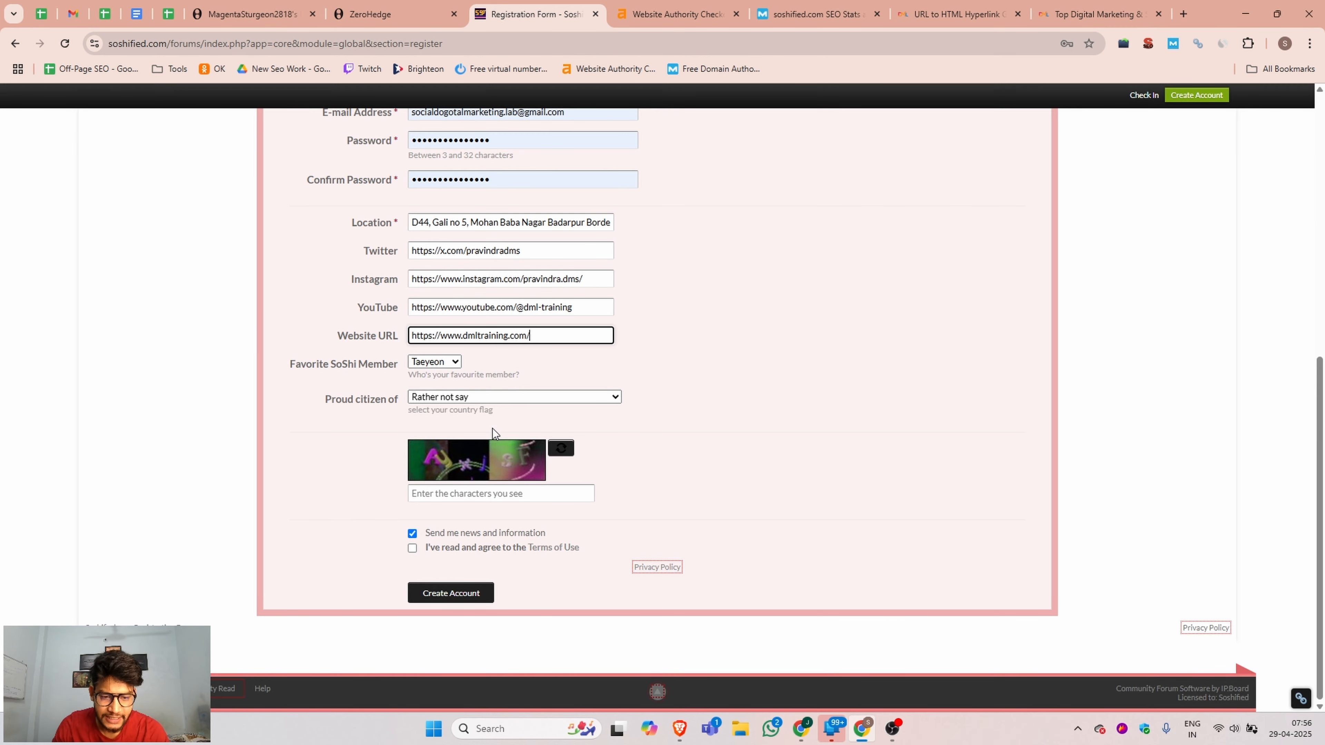
Enter the captcha security code, agree to the Terms of Use, and submit the account registration.
{"action": "left_click", "coordinate": [436, 491]}
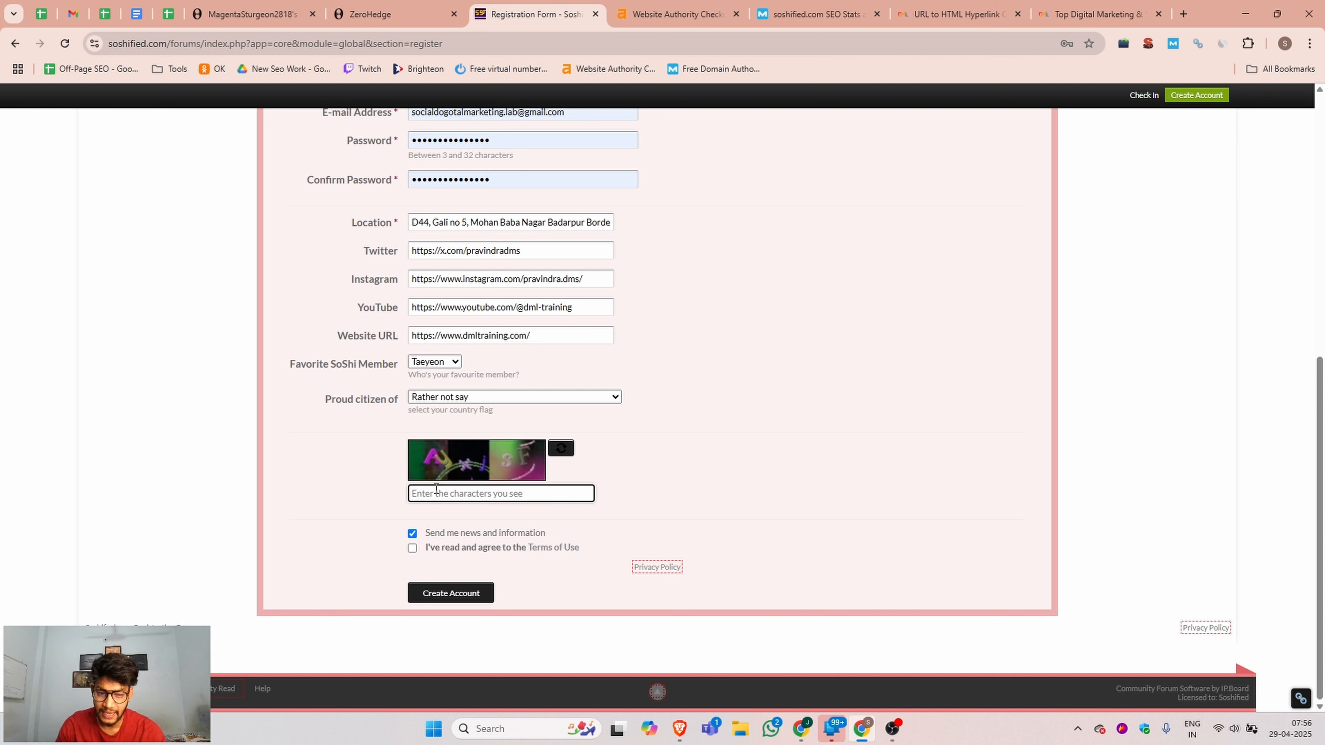
{"action": "type", "text": "AyxjsF"}
{"action": "left_click", "coordinate": [412, 548]}
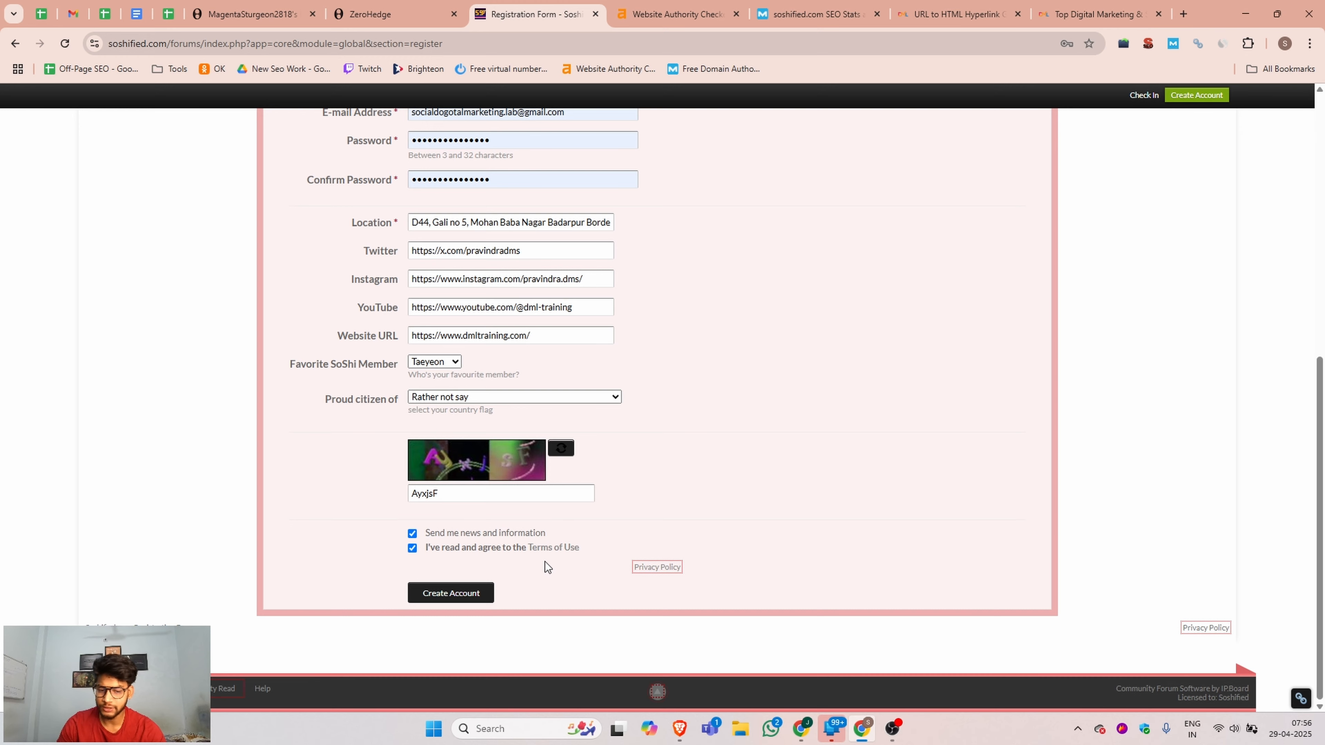
{"action": "left_click", "coordinate": [437, 595]}
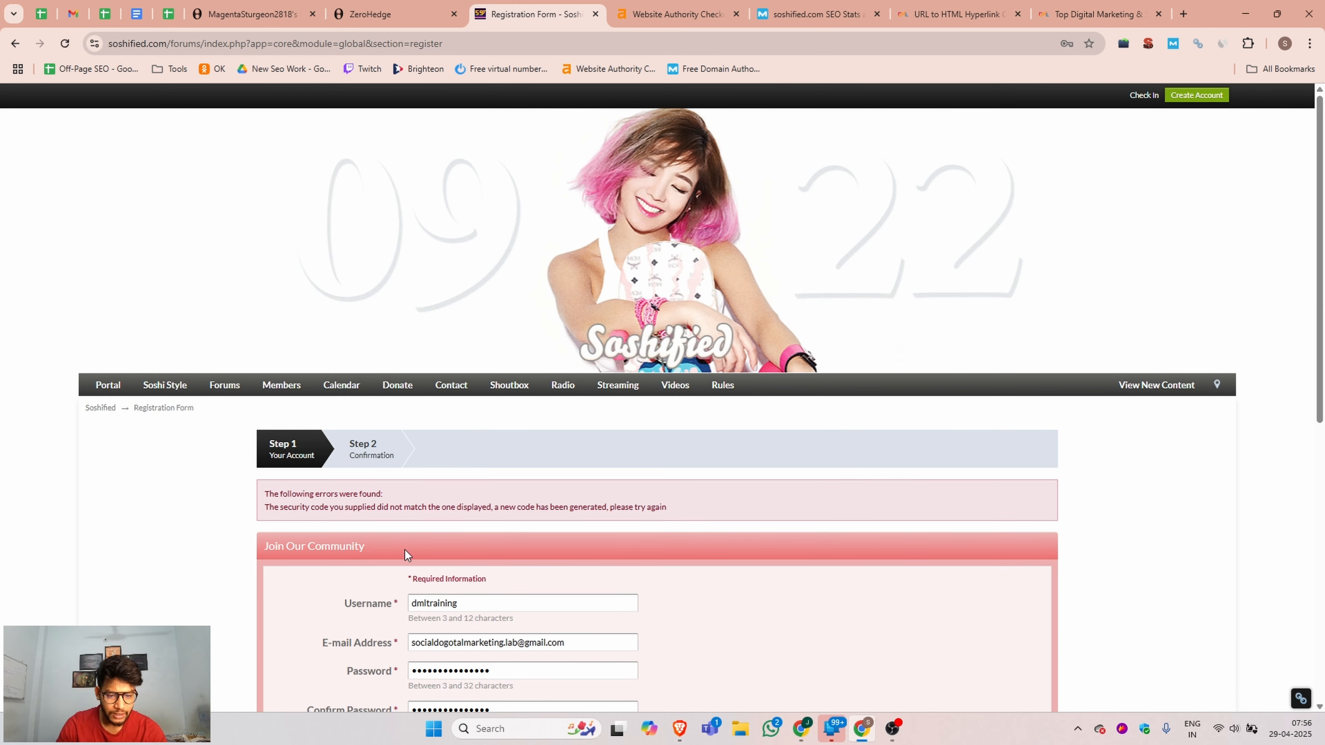
Enter the new captcha security code and resubmit the Soshified registration.
{"action": "scroll", "coordinate": [428, 556], "scroll_direction": "down", "scroll_amount": 5}
{"action": "scroll", "coordinate": [437, 584], "scroll_direction": "down", "scroll_amount": 2}
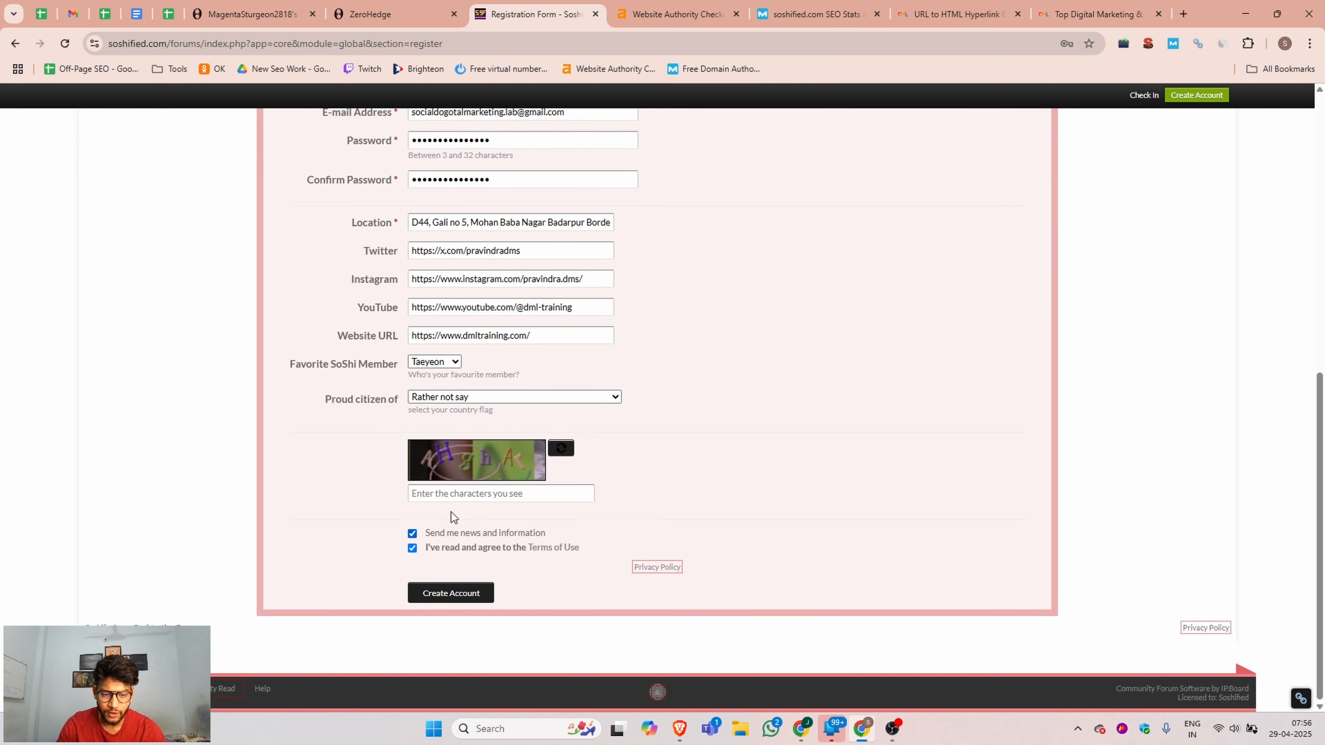
{"action": "left_click", "coordinate": [432, 491]}
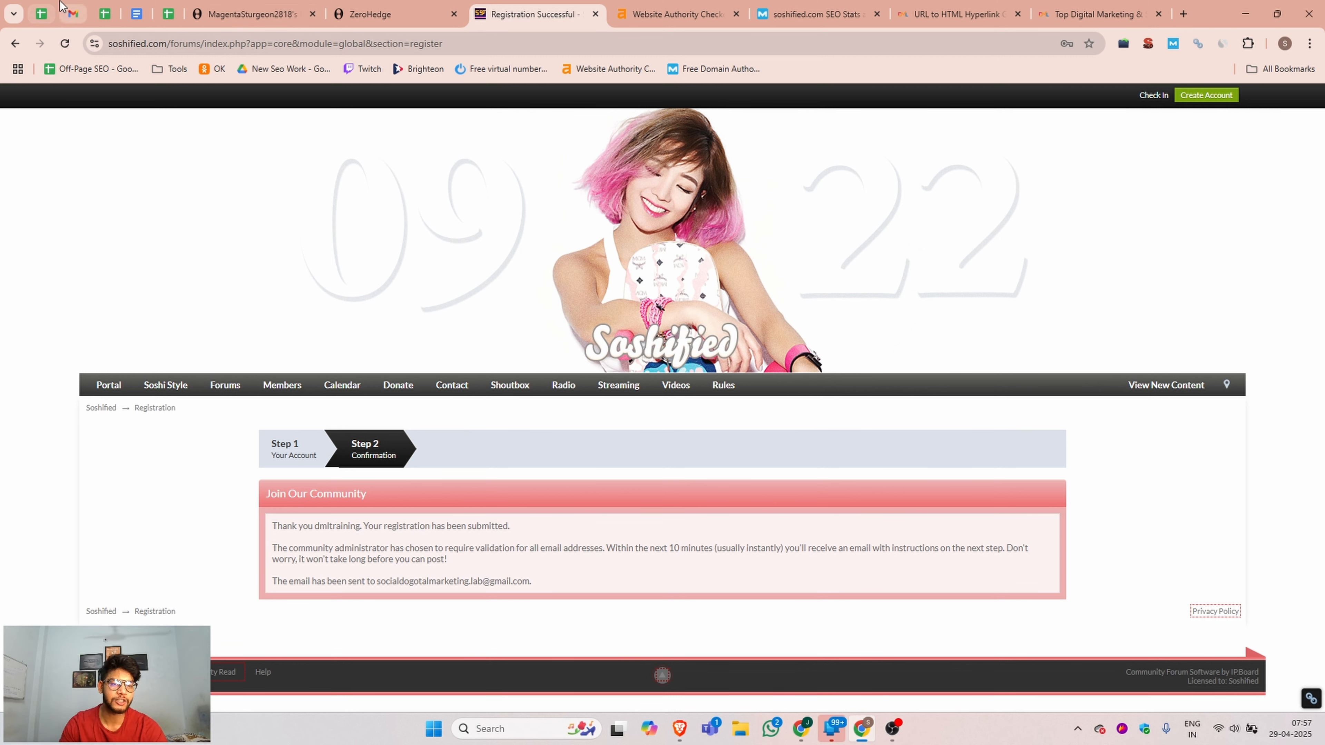
Switch to Gmail and open the "New Registration at Soshified" message in the spam folder.
{"action": "left_click", "coordinate": [69, 13]}
{"action": "left_click", "coordinate": [56, 193]}
{"action": "left_click", "coordinate": [52, 304]}
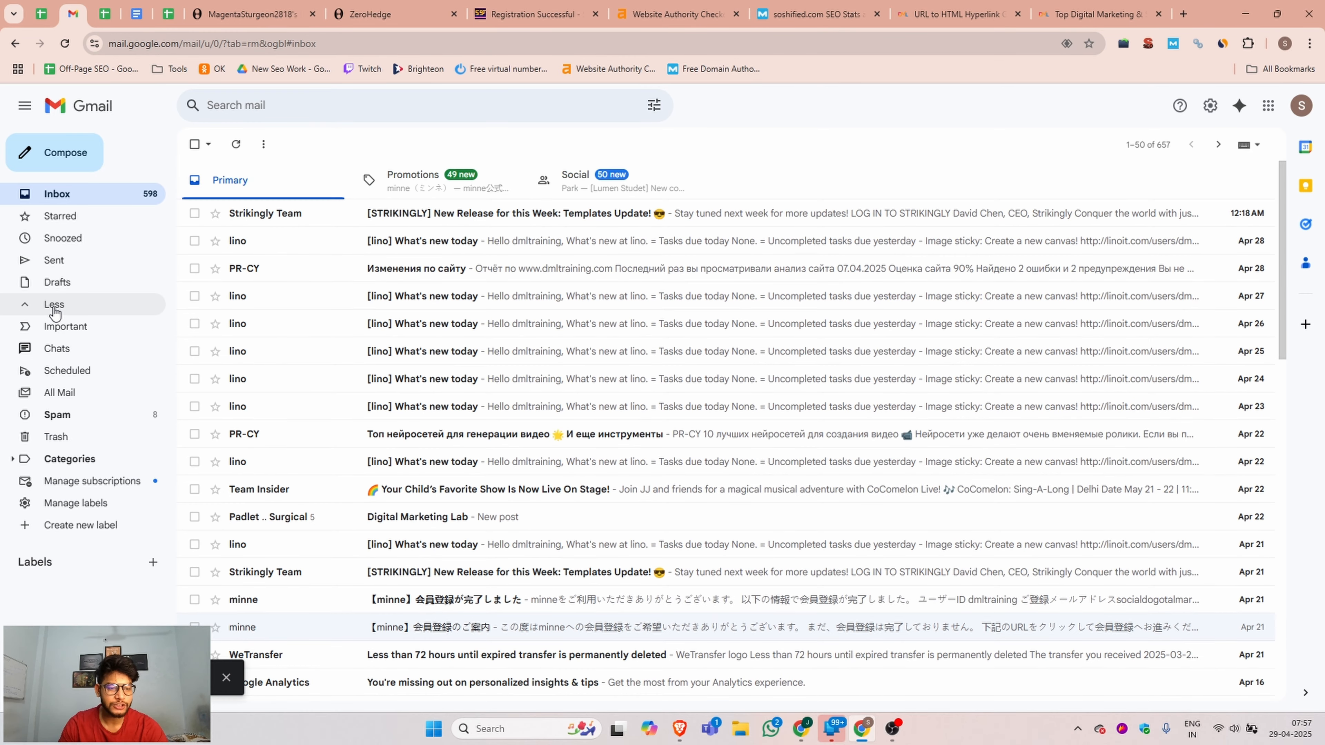
{"action": "left_click", "coordinate": [60, 413]}
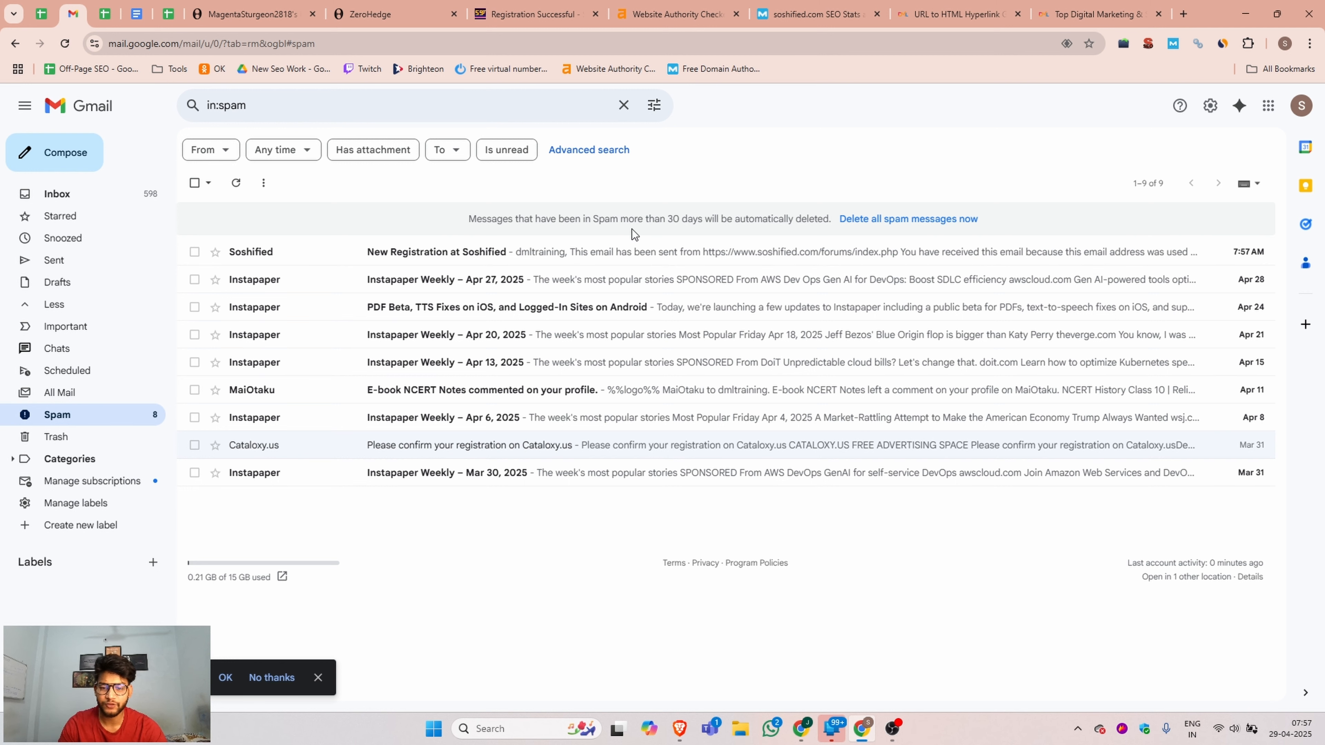
{"action": "left_click", "coordinate": [501, 251]}
Activate the account through the message's validation link and check in to Soshified as dmltraining with the saved credentials.
{"action": "scroll", "coordinate": [493, 296], "scroll_direction": "down", "scroll_amount": 8}
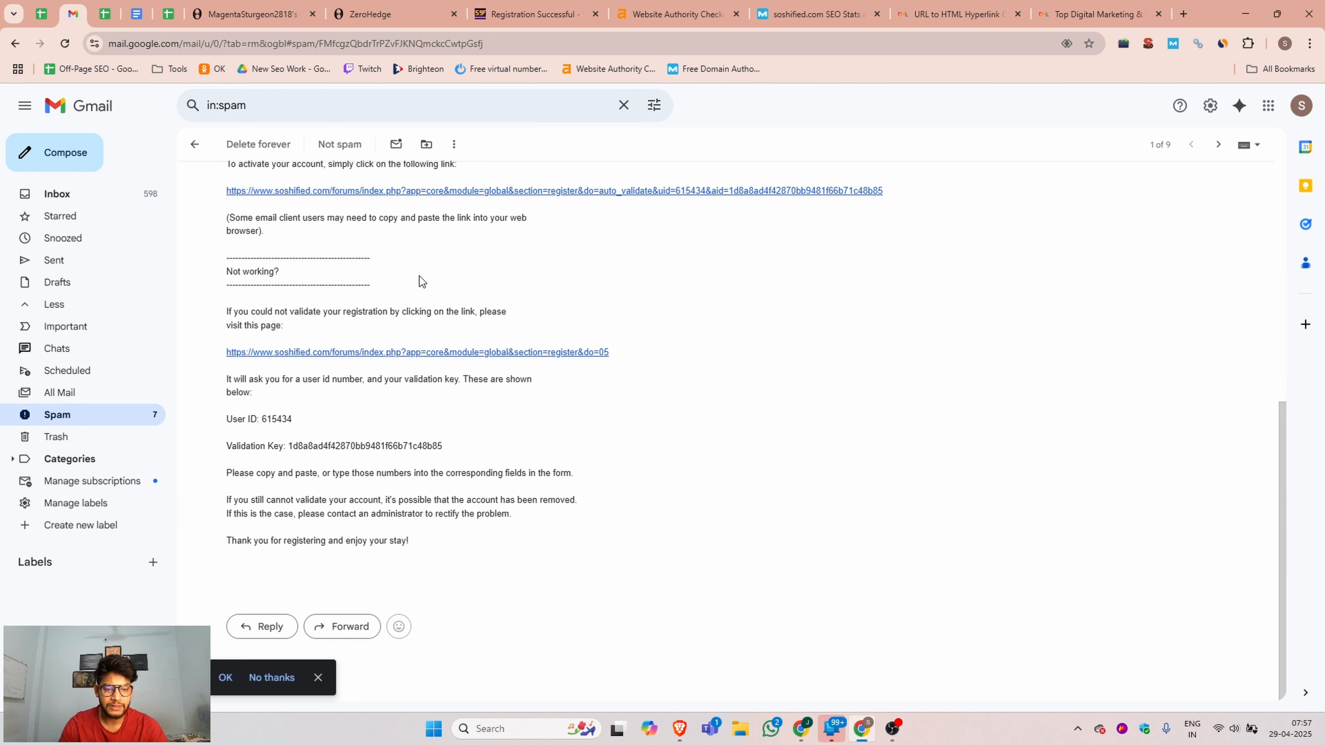
{"action": "scroll", "coordinate": [422, 280], "scroll_direction": "up", "scroll_amount": 3}
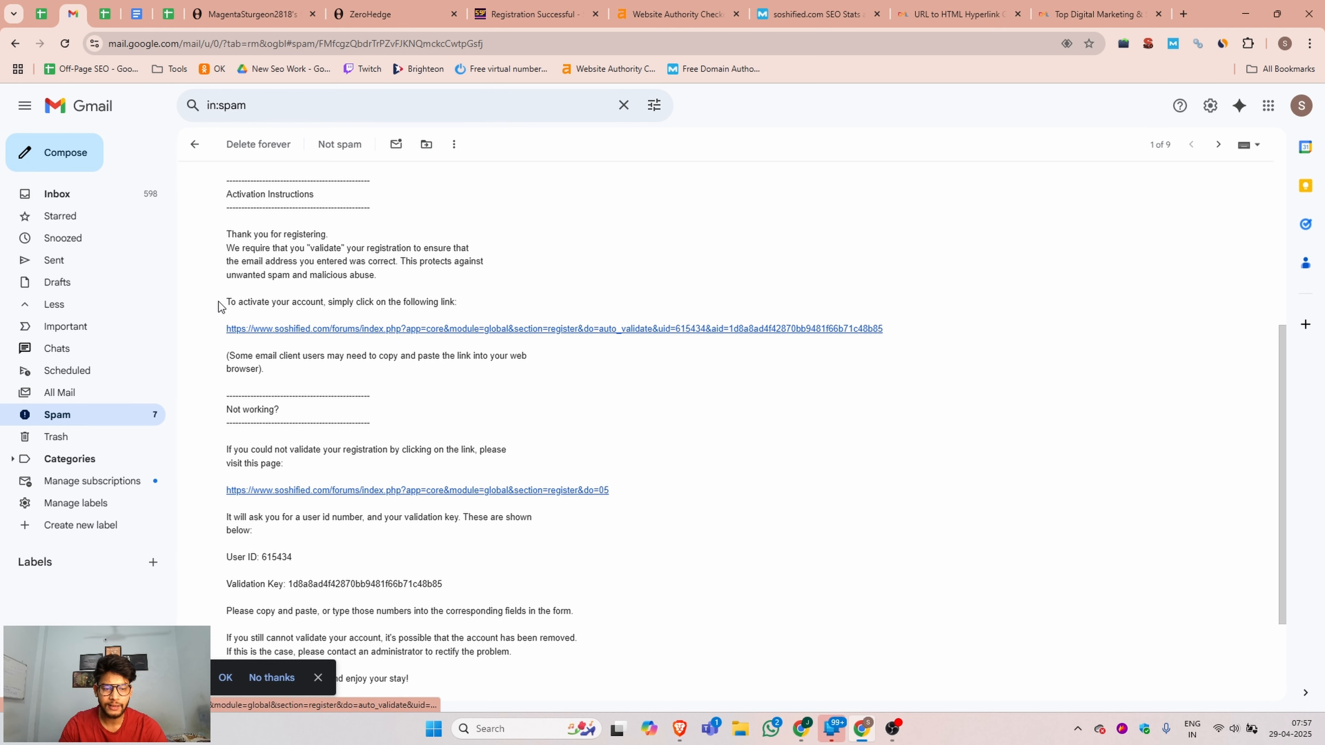
{"action": "left_click_drag", "start_coordinate": [226, 301], "coordinate": [321, 302]}
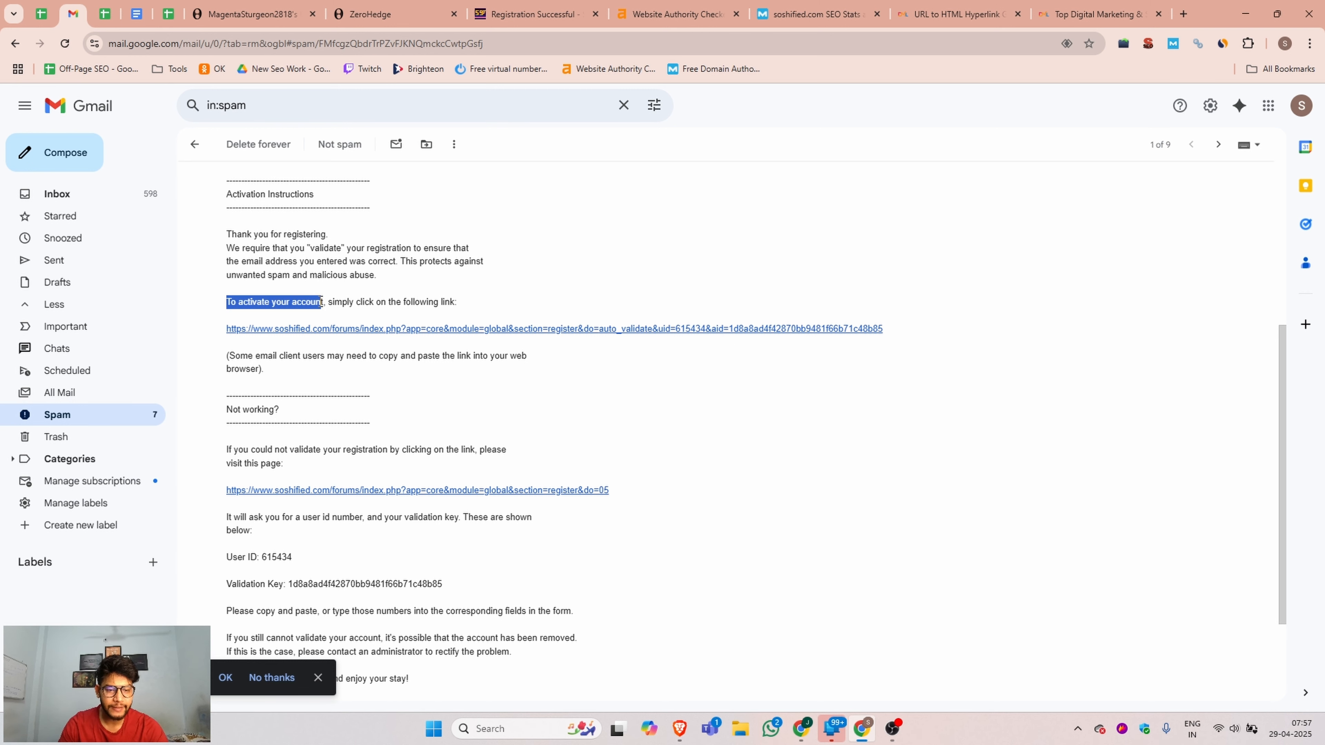
{"action": "left_click", "coordinate": [364, 329]}
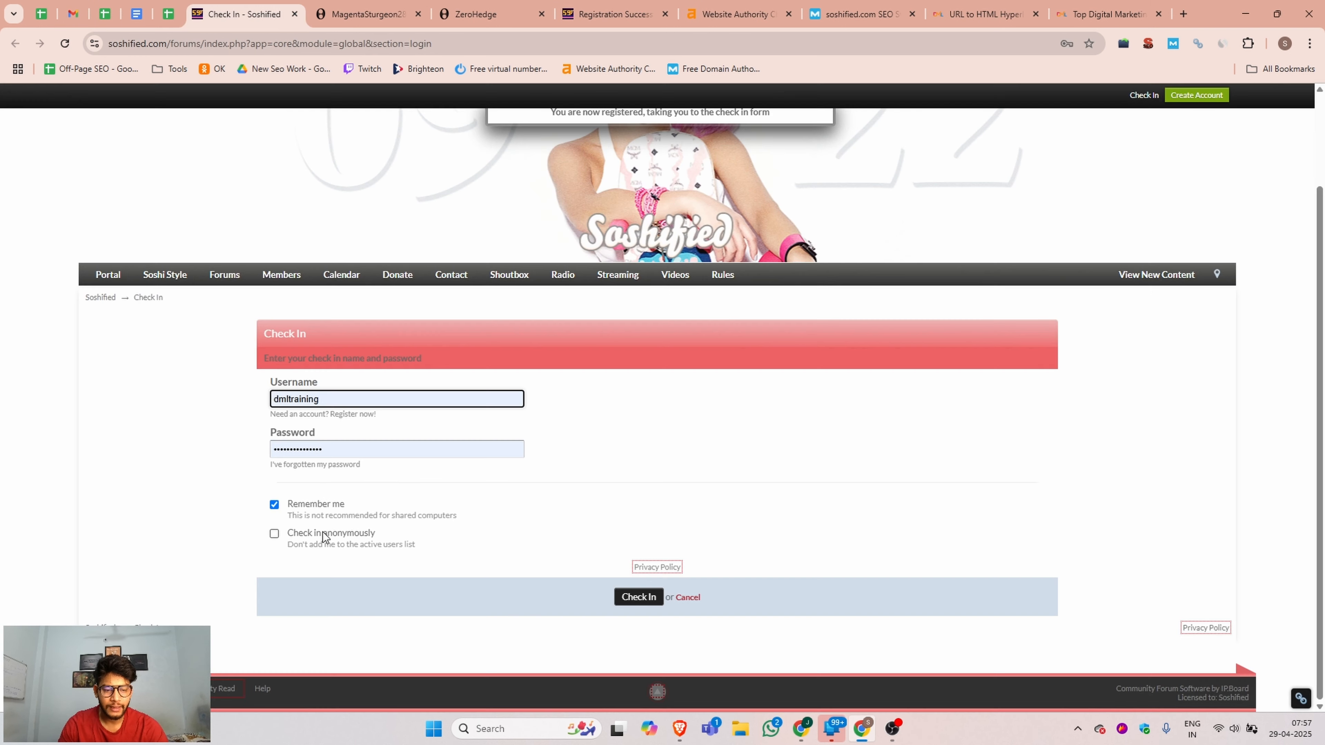
{"action": "left_click", "coordinate": [332, 399]}
{"action": "left_click", "coordinate": [632, 599]}
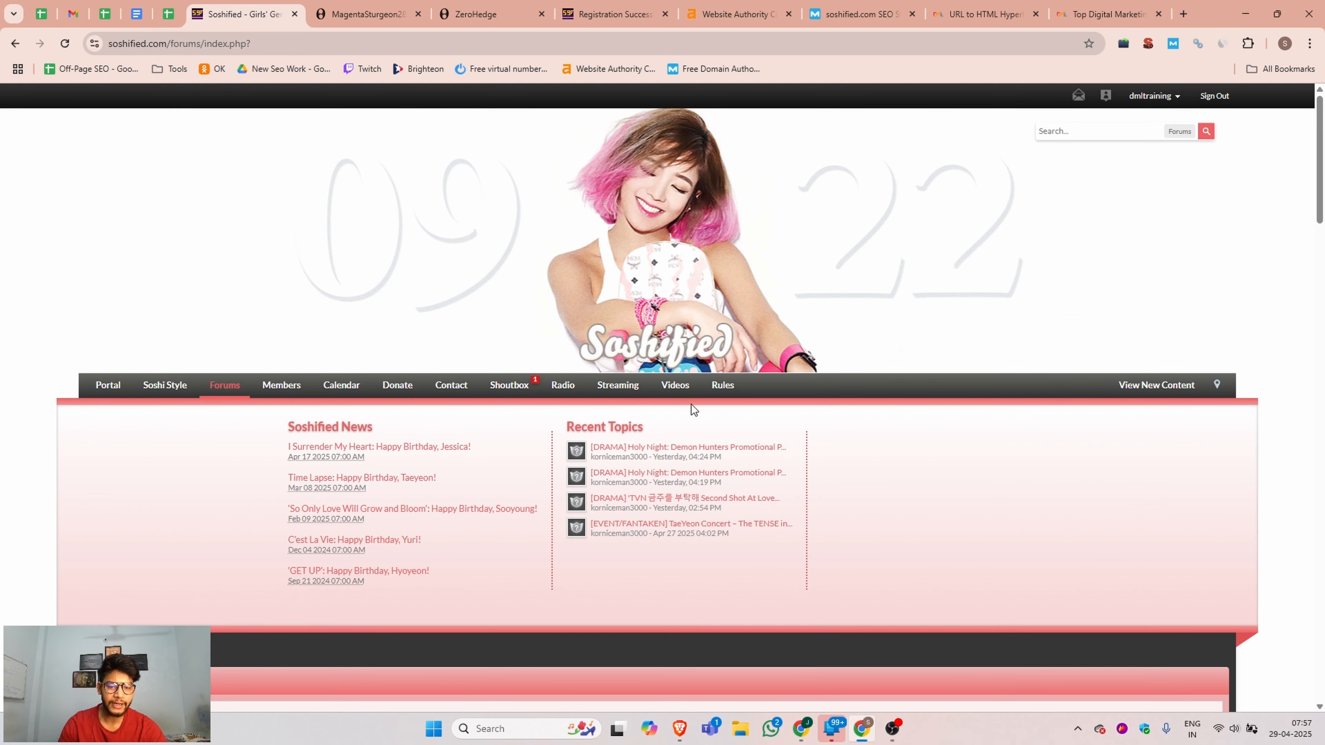
Review the dmltraining public profile and open its profile settings for editing.
{"action": "left_click", "coordinate": [1173, 100]}
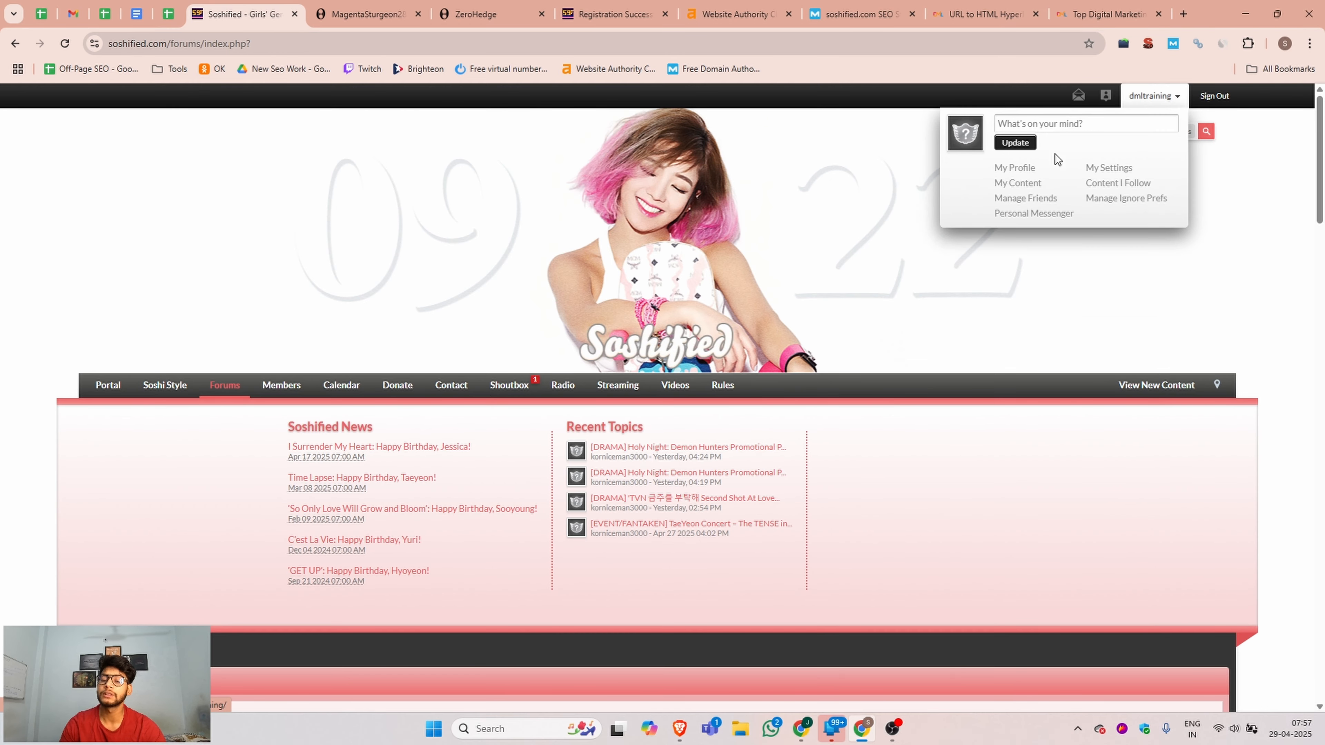
{"action": "left_click", "coordinate": [1013, 168]}
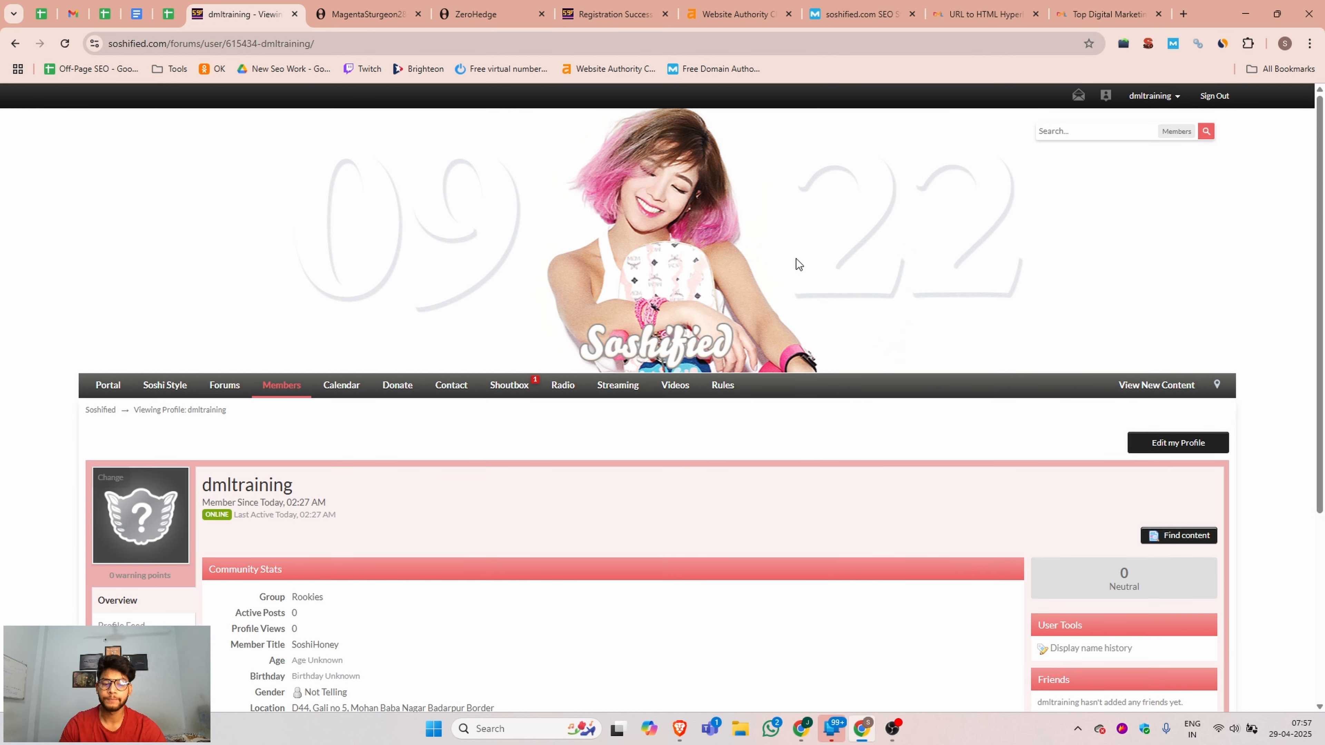
{"action": "scroll", "coordinate": [960, 258], "scroll_direction": "down", "scroll_amount": 2}
{"action": "scroll", "coordinate": [959, 259], "scroll_direction": "down", "scroll_amount": 2}
{"action": "left_click", "coordinate": [1191, 237]}
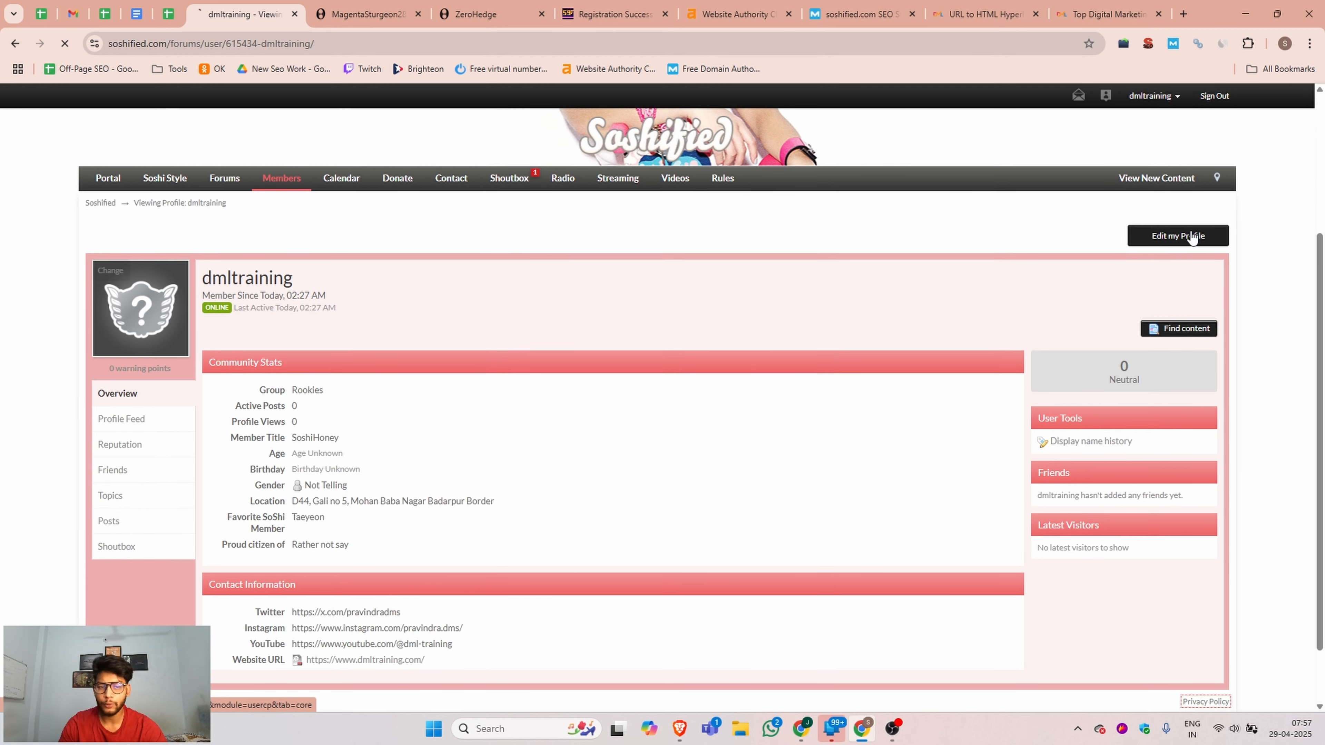
{"action": "scroll", "coordinate": [417, 224], "scroll_direction": "down", "scroll_amount": 5}
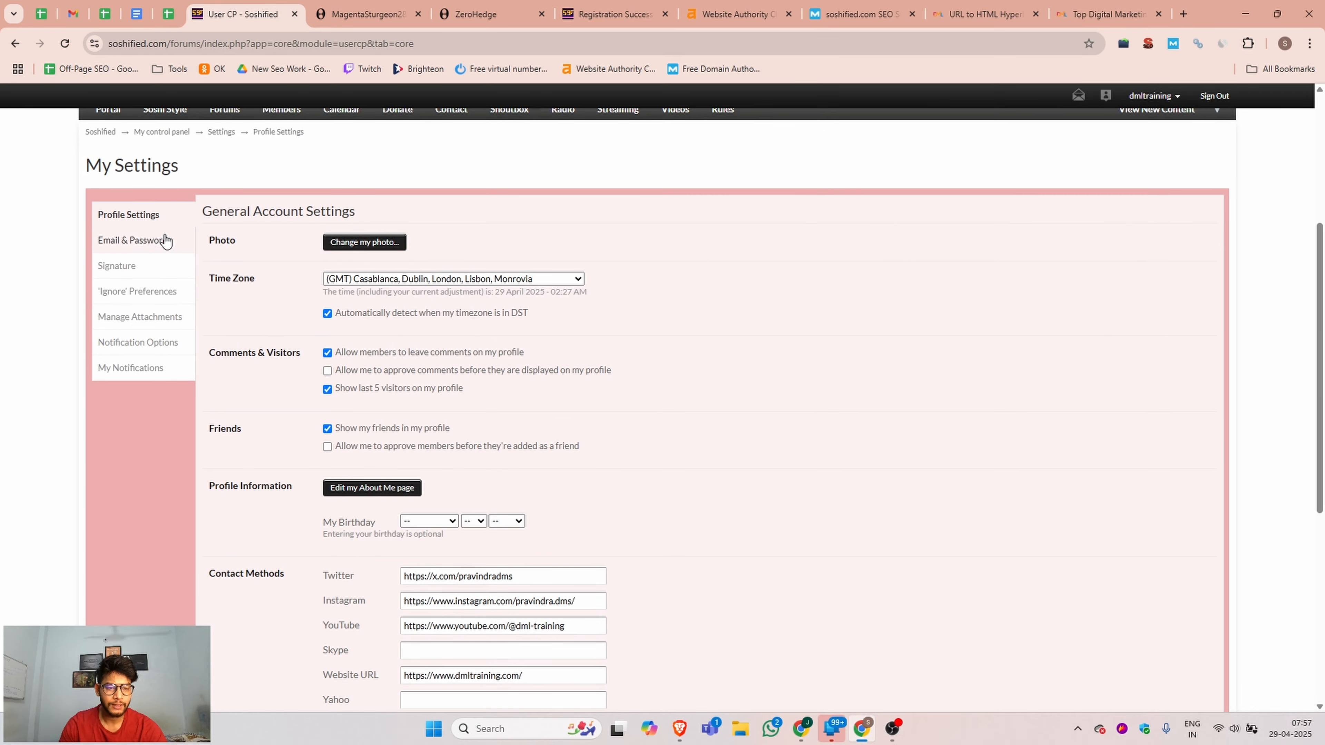
Upload dml.png from the Downloads folder as the custom profile photo.
{"action": "left_click", "coordinate": [374, 242]}
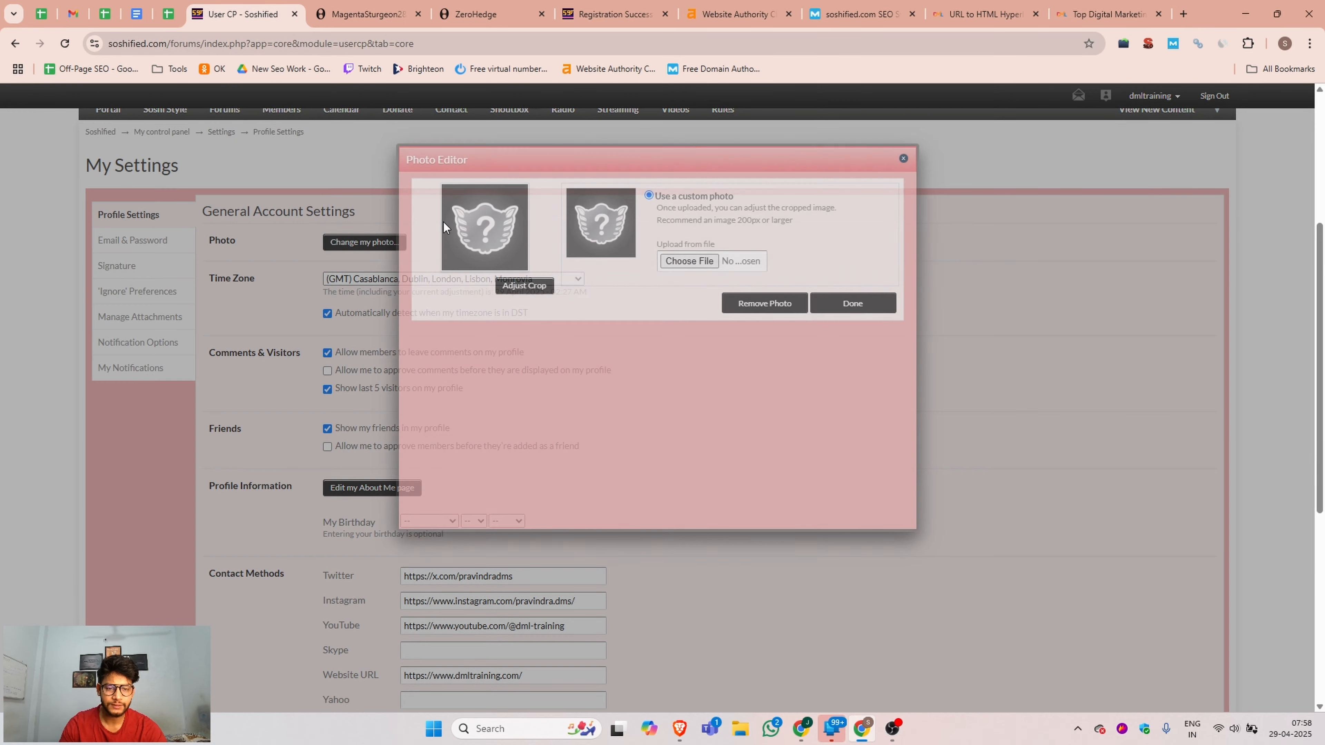
{"action": "left_click", "coordinate": [697, 263]}
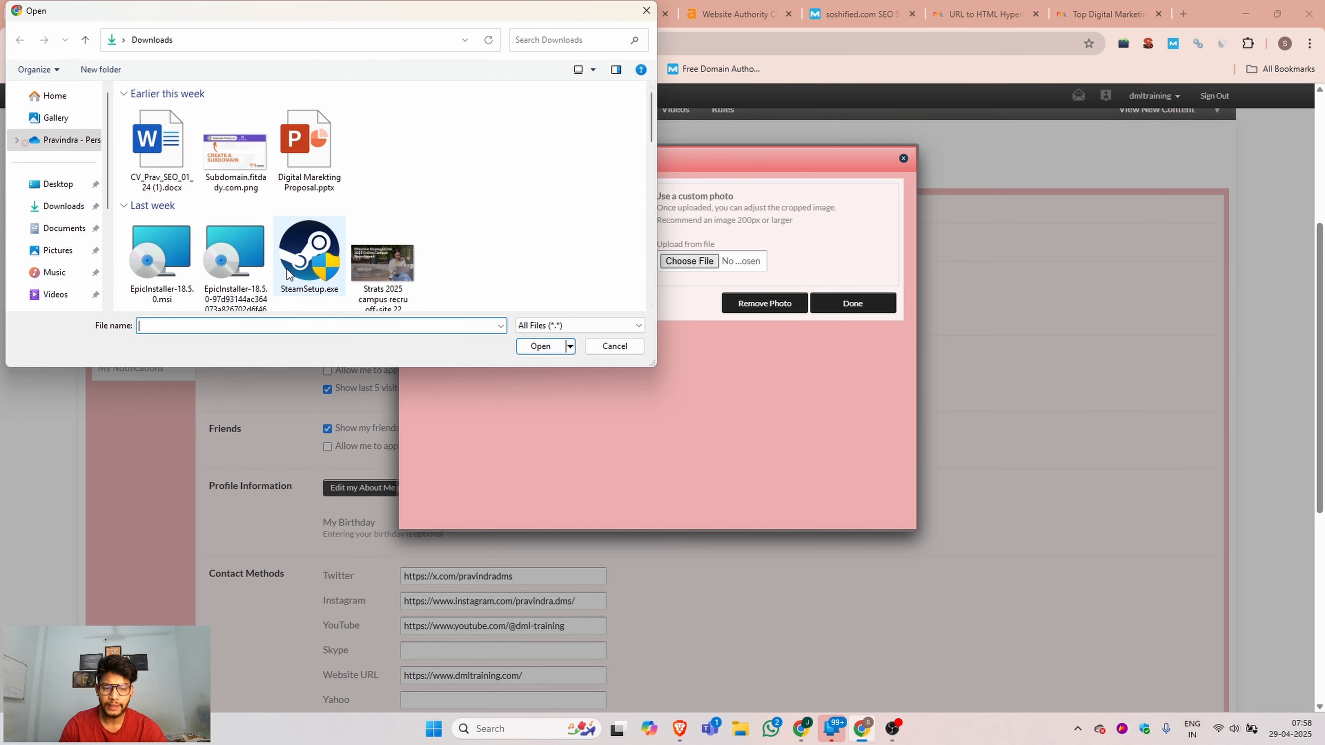
{"action": "scroll", "coordinate": [323, 236], "scroll_direction": "down", "scroll_amount": 5}
{"action": "left_click", "coordinate": [323, 236]}
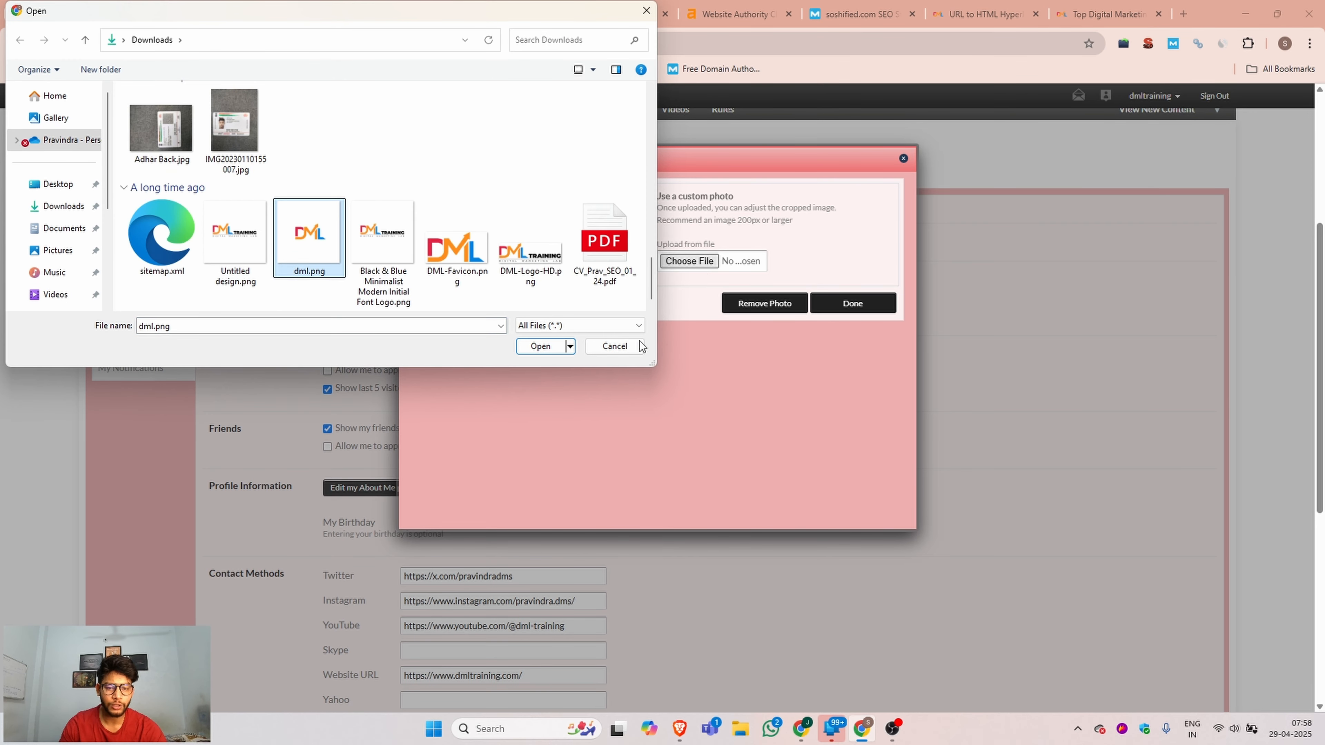
{"action": "left_click", "coordinate": [540, 346]}
{"action": "left_click", "coordinate": [852, 303]}
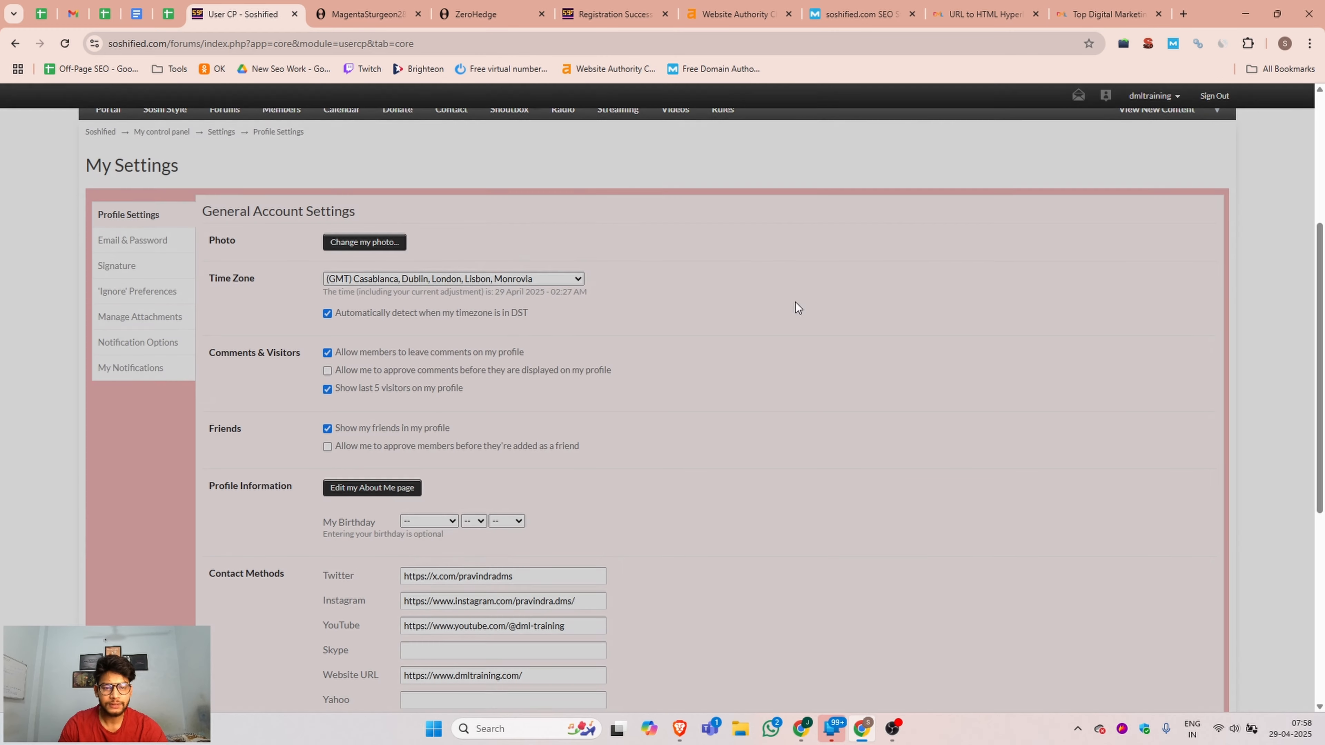
Fill the Interests field with the first DML Training description paragraph from the Backlink / DML Training document and save the profile settings.
{"action": "scroll", "coordinate": [556, 382], "scroll_direction": "down", "scroll_amount": 6}
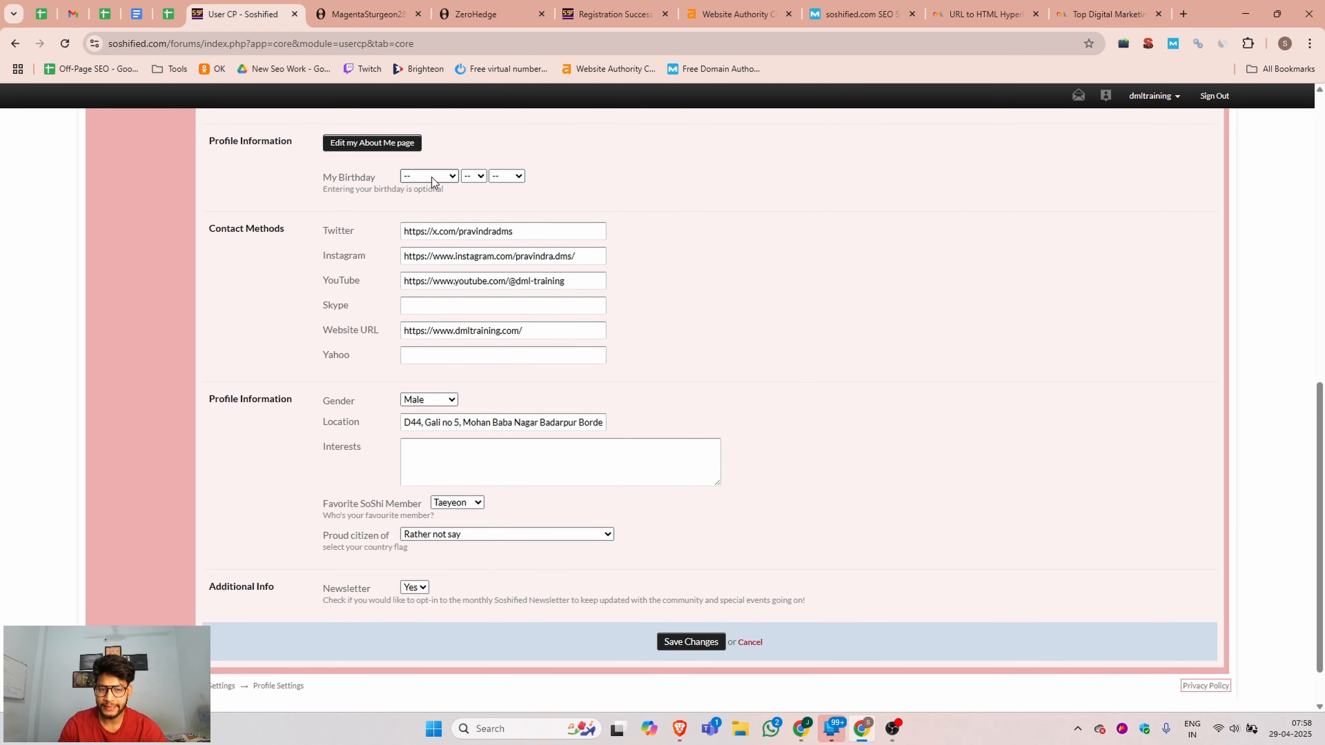
{"action": "scroll", "coordinate": [400, 215], "scroll_direction": "up", "scroll_amount": 1}
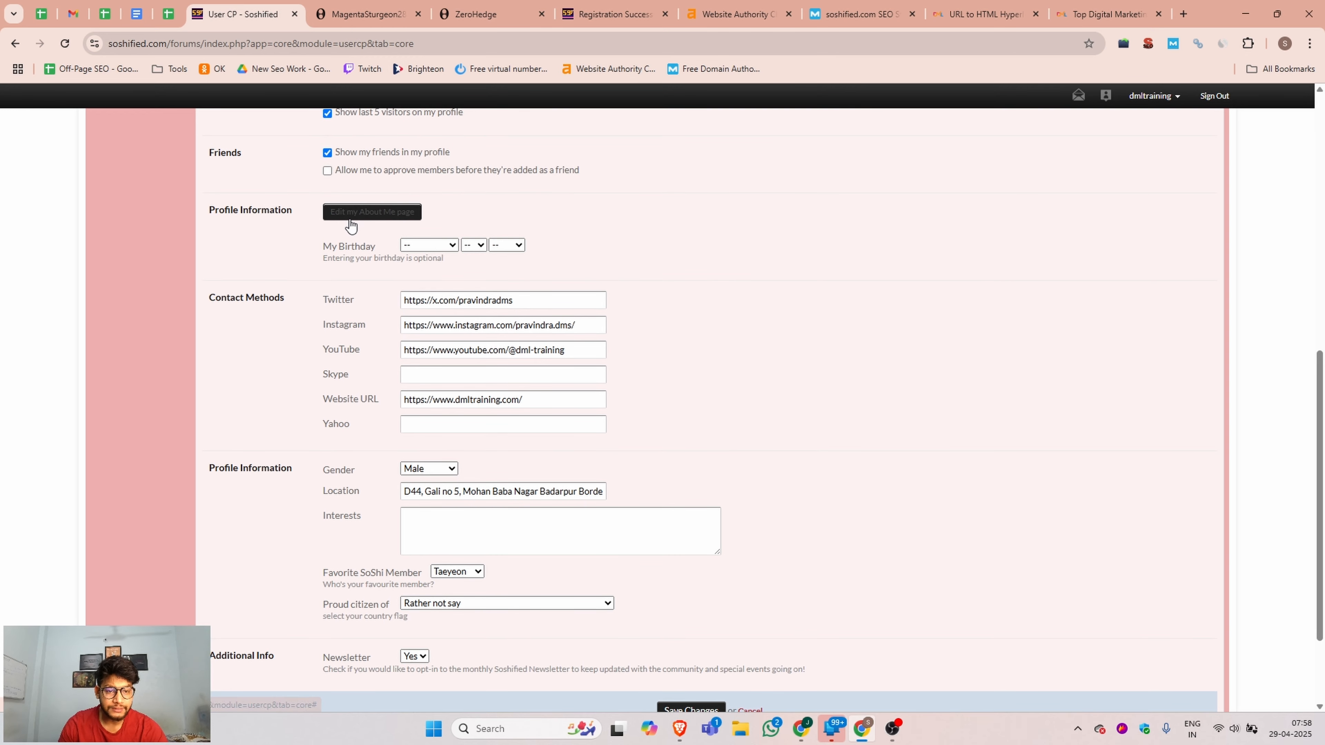
{"action": "left_click", "coordinate": [388, 218]}
{"action": "scroll", "coordinate": [561, 210], "scroll_direction": "down", "scroll_amount": 2}
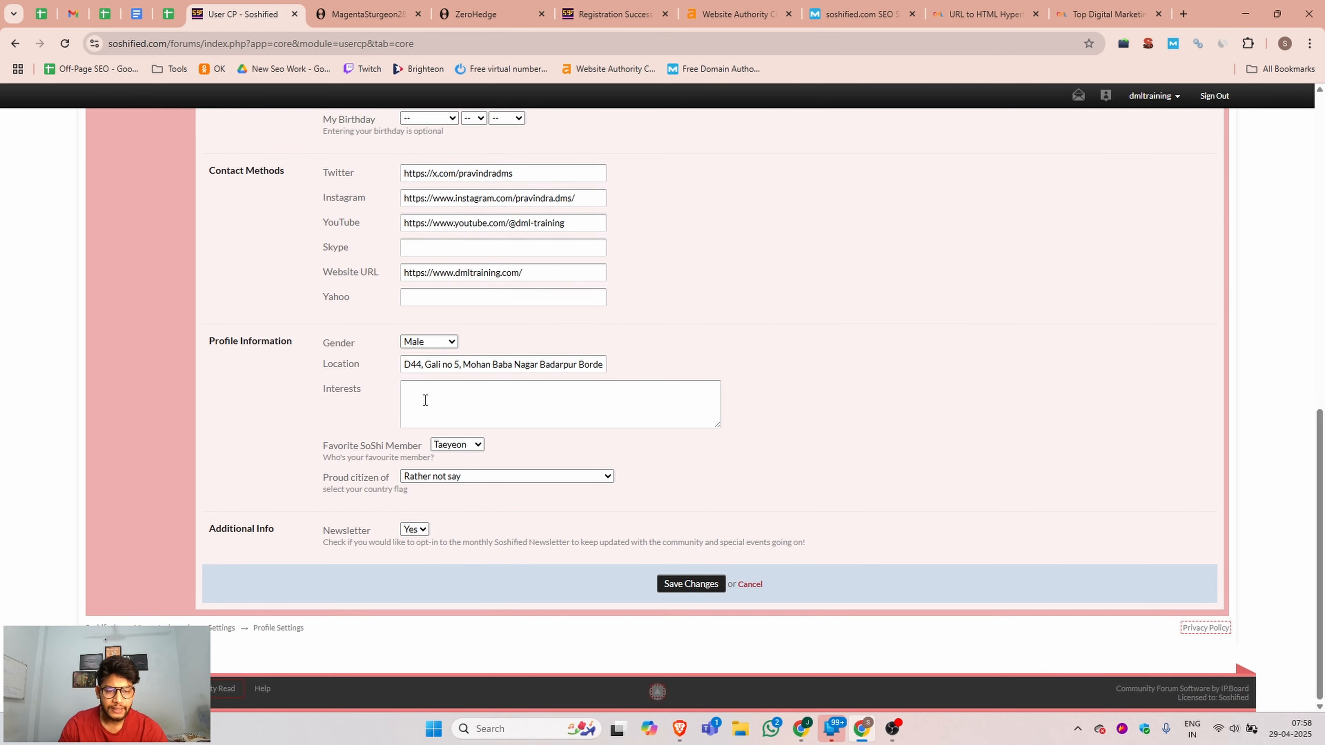
{"action": "left_click", "coordinate": [446, 394]}
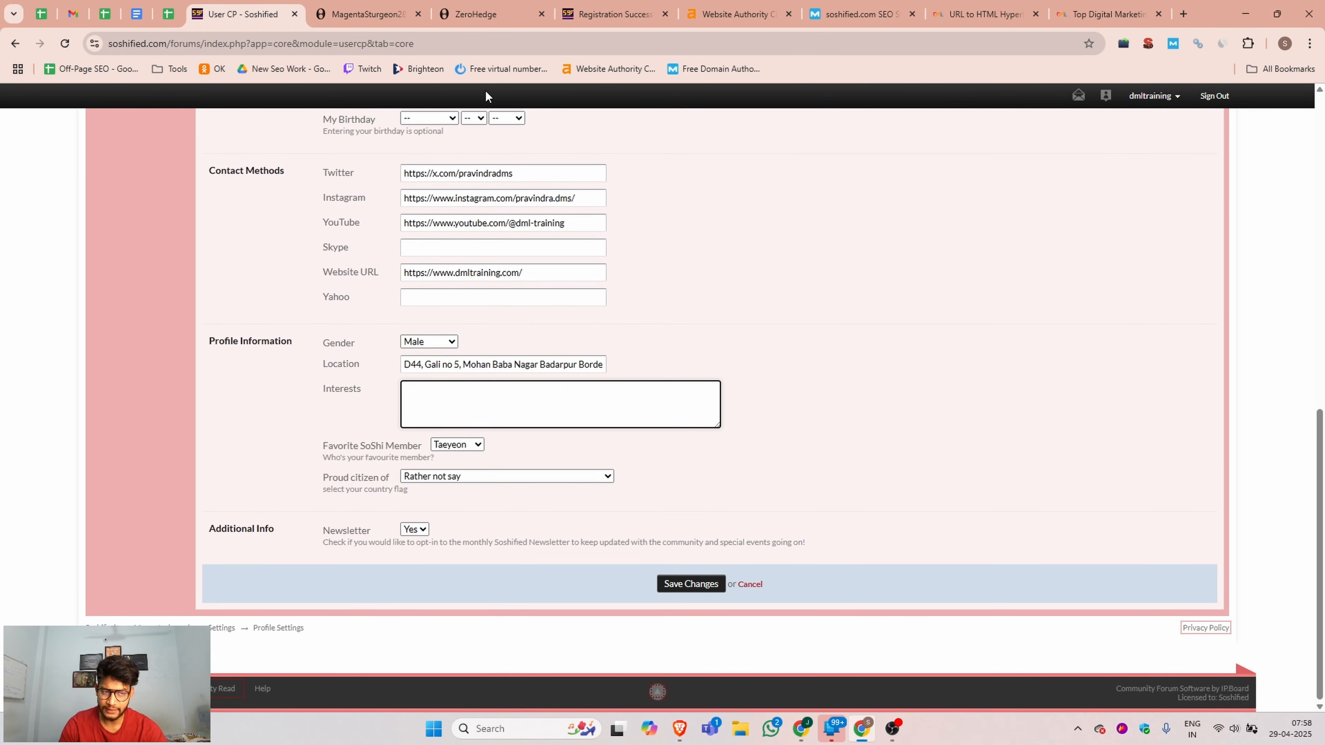
{"action": "left_click", "coordinate": [137, 13]}
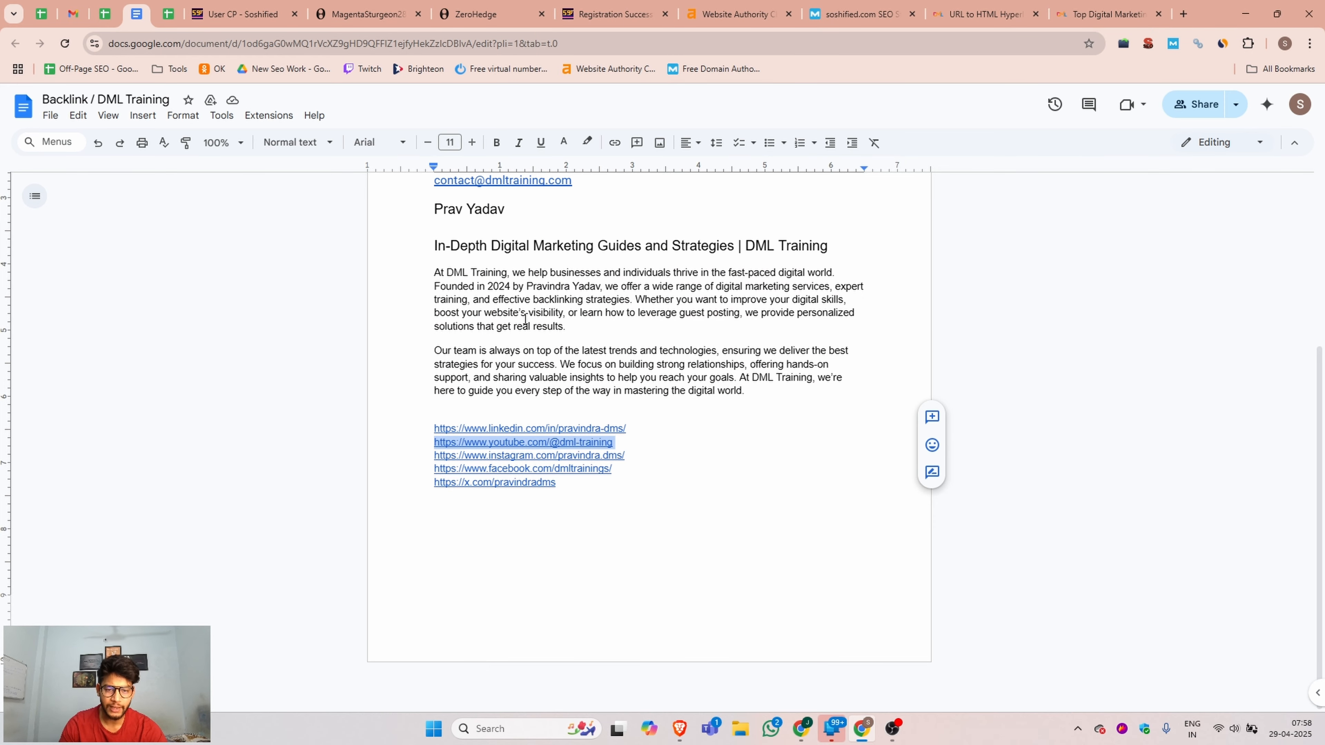
{"action": "left_click_drag", "start_coordinate": [582, 330], "coordinate": [419, 287]}
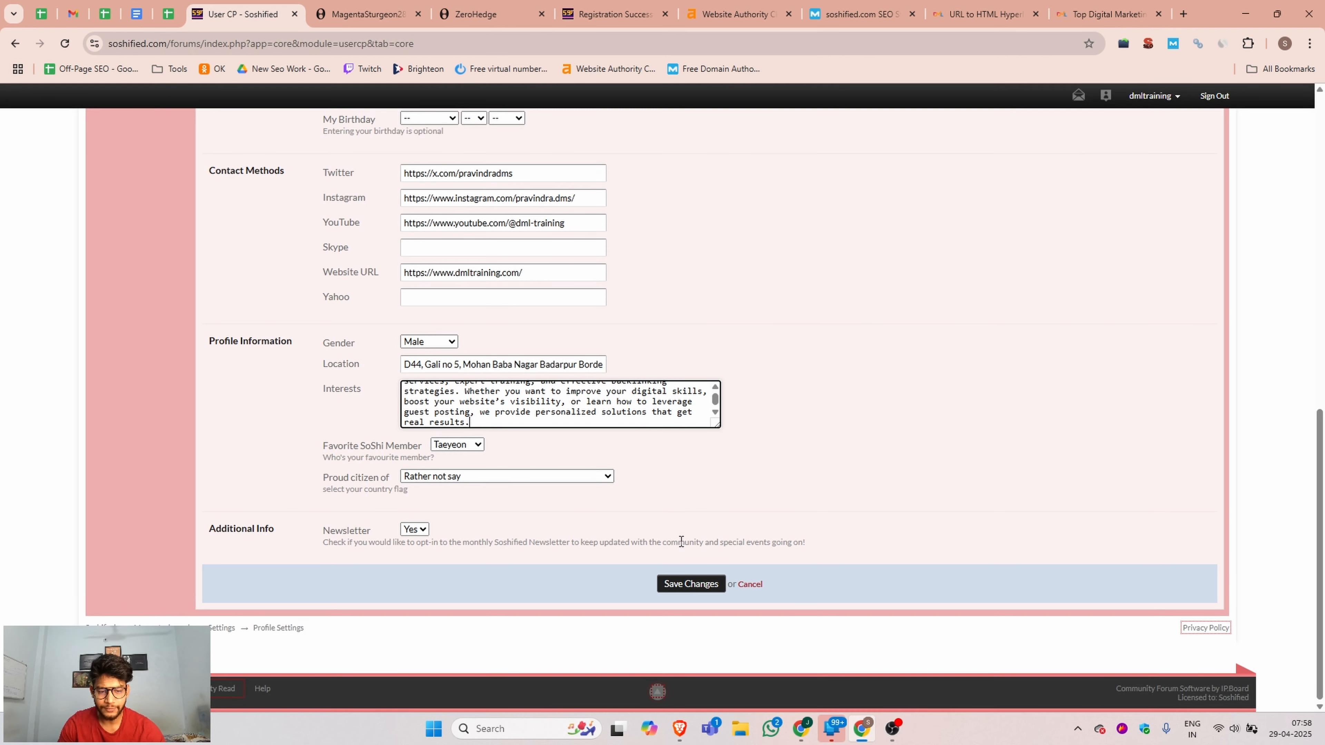
{"action": "left_click", "coordinate": [700, 584]}
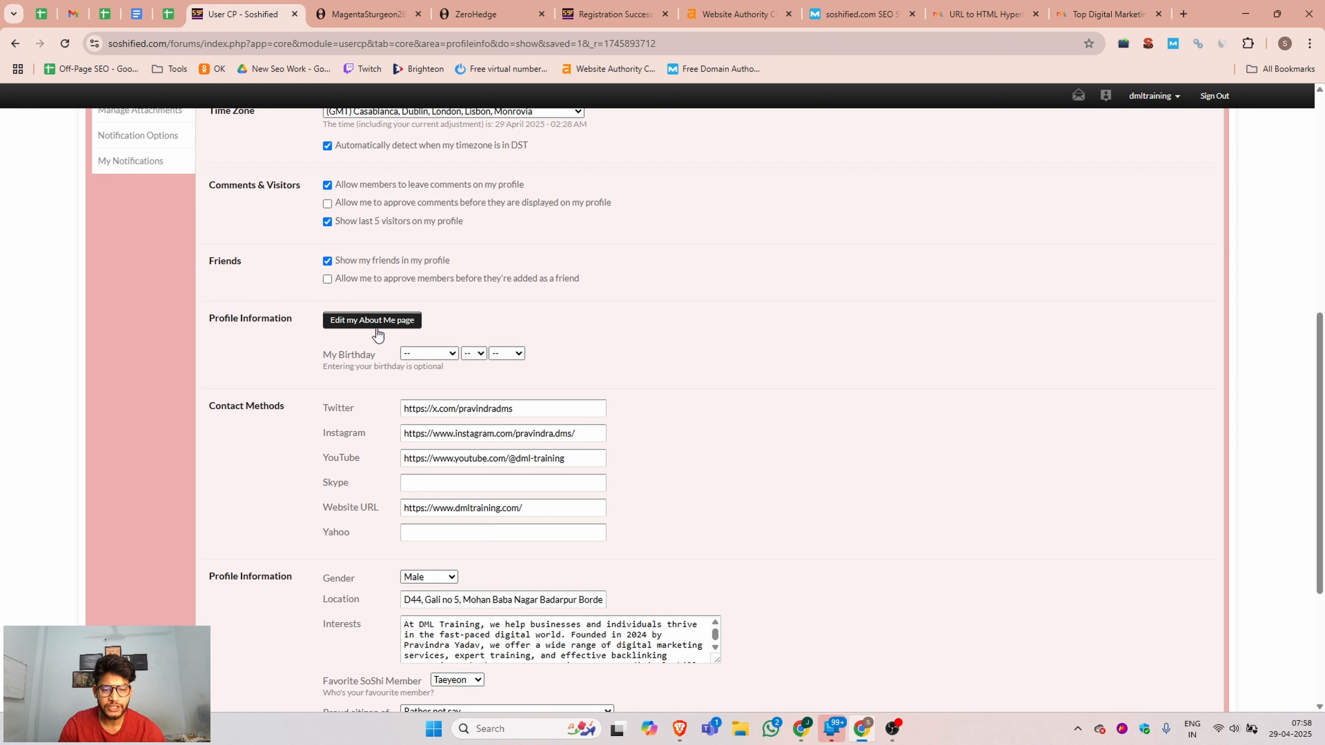
Open the About Me page for editing and add the heading "Welcome to Academy of Digital Marketing" copied from the dmltraining.com homepage.
{"action": "left_click", "coordinate": [393, 322]}
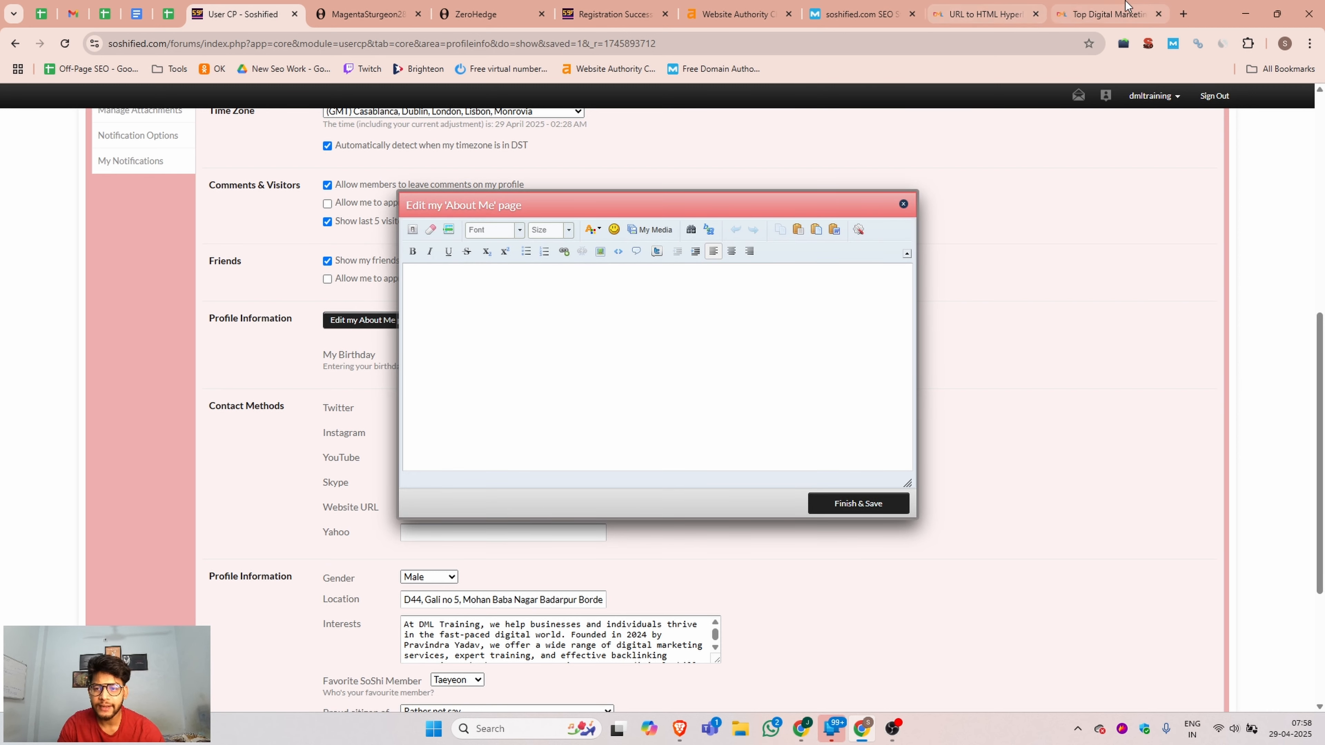
{"action": "left_click", "coordinate": [1106, 14]}
{"action": "left_click_drag", "start_coordinate": [573, 342], "coordinate": [223, 297]}
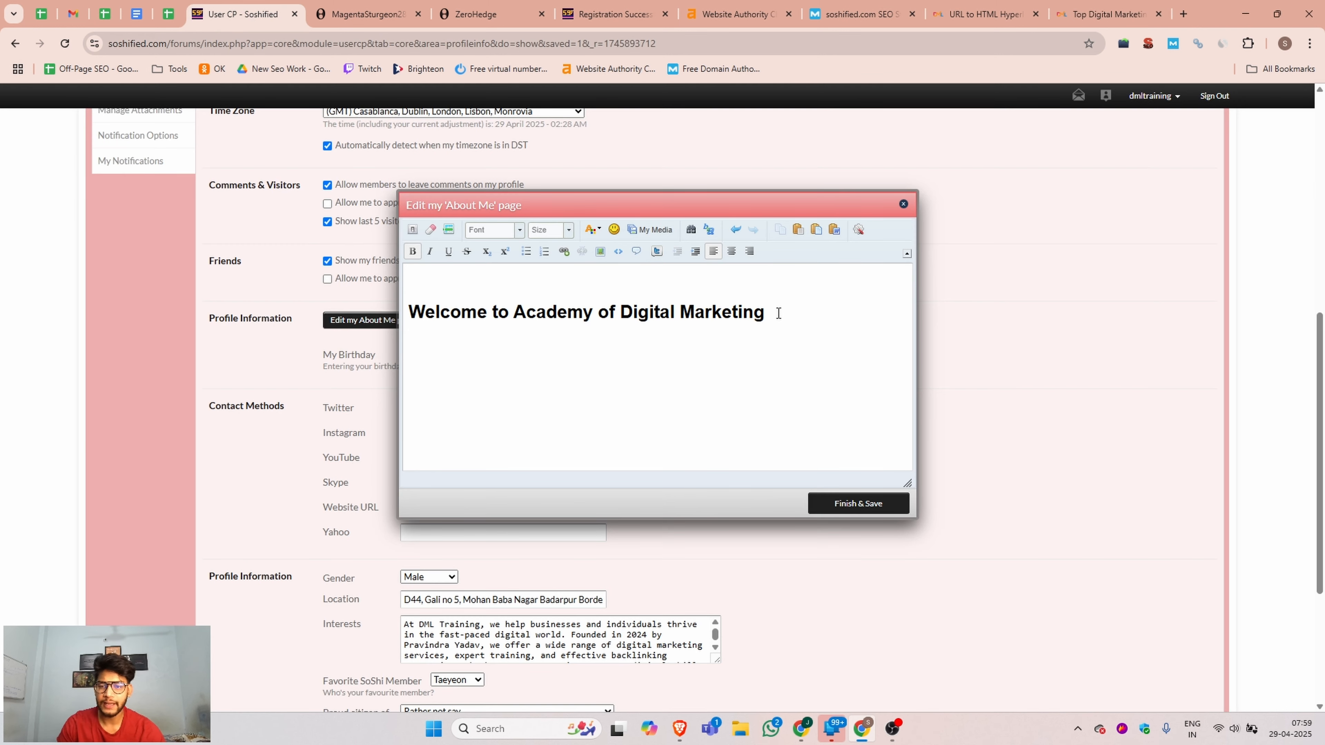
{"action": "key", "text": "Return"}
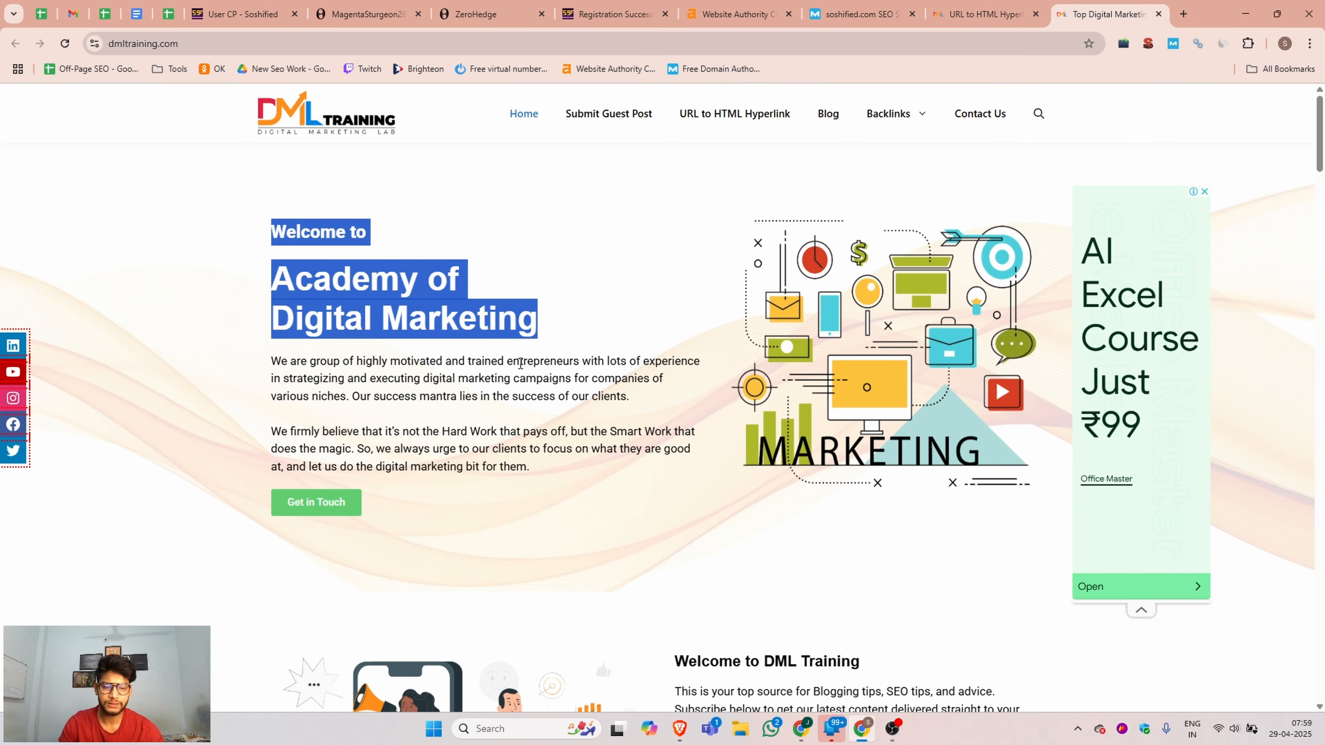
{"action": "type", "text": "We are group of highly motivated and trained entrepreneurs with lots of experience in strategizing and executing digital marketing campaigns for companies of various niches. Our success mantra lies in the success of our clients."}
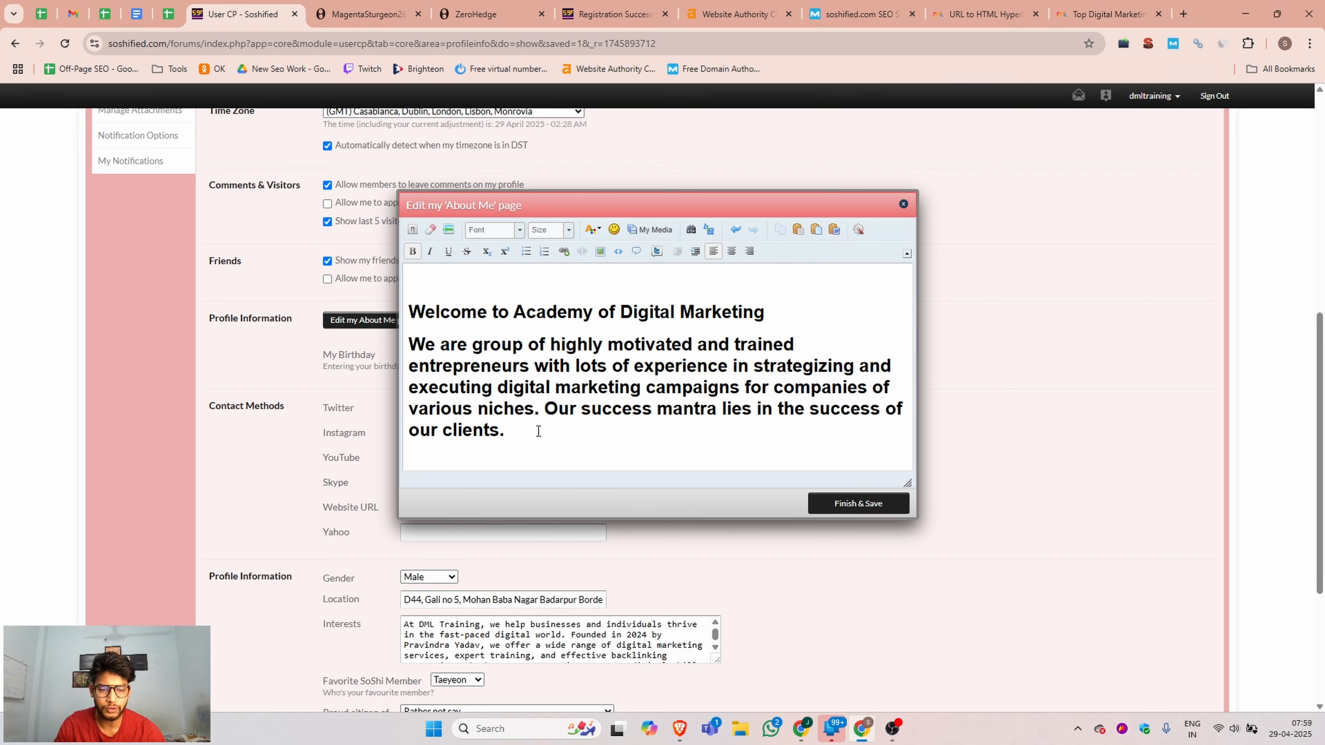
{"action": "key", "text": "ctrl+z"}
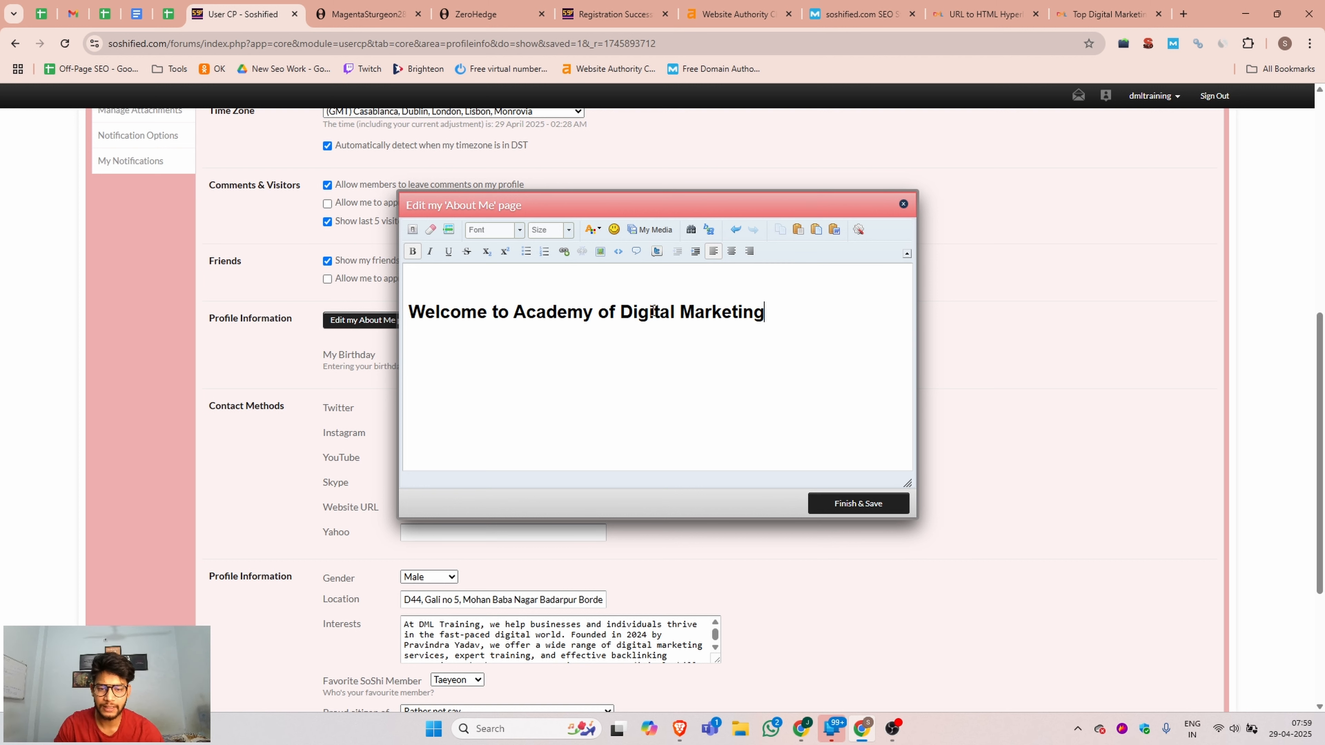
{"action": "left_click_drag", "start_coordinate": [620, 313], "coordinate": [784, 311]}
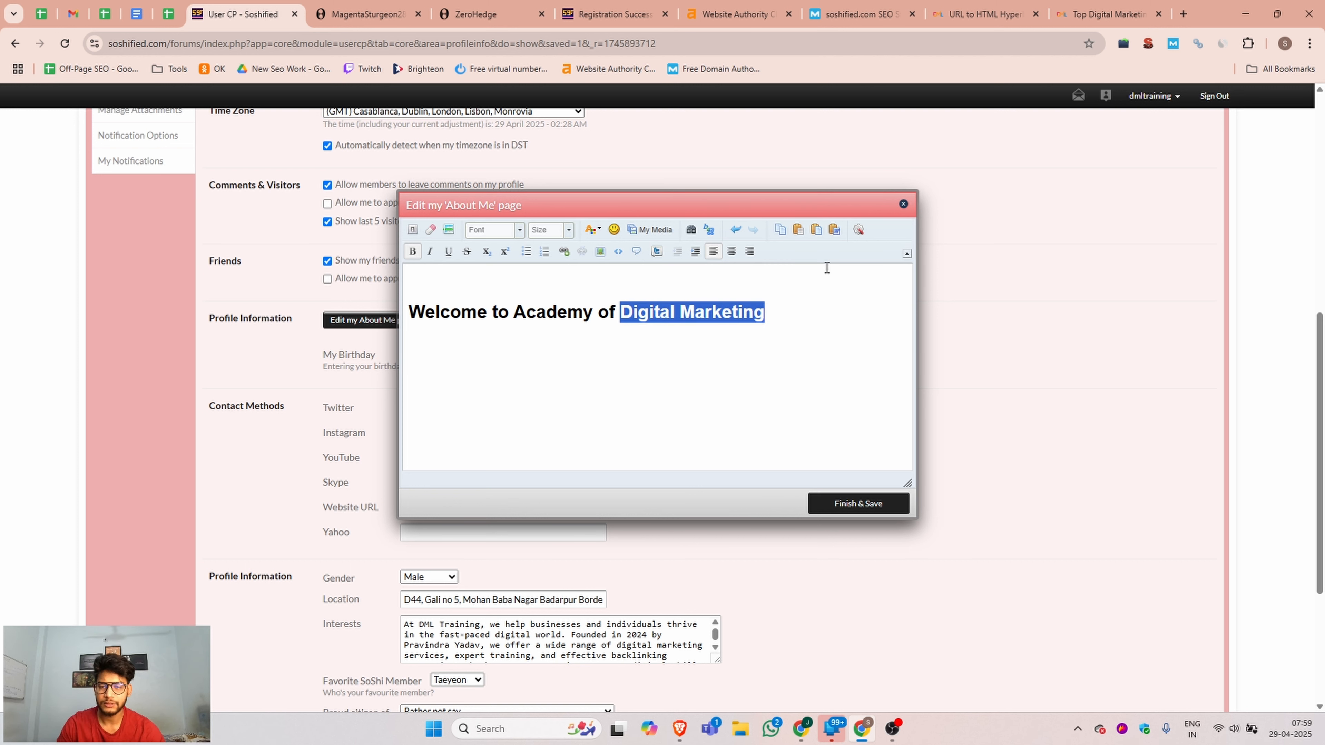
{"action": "left_click", "coordinate": [1100, 15]}
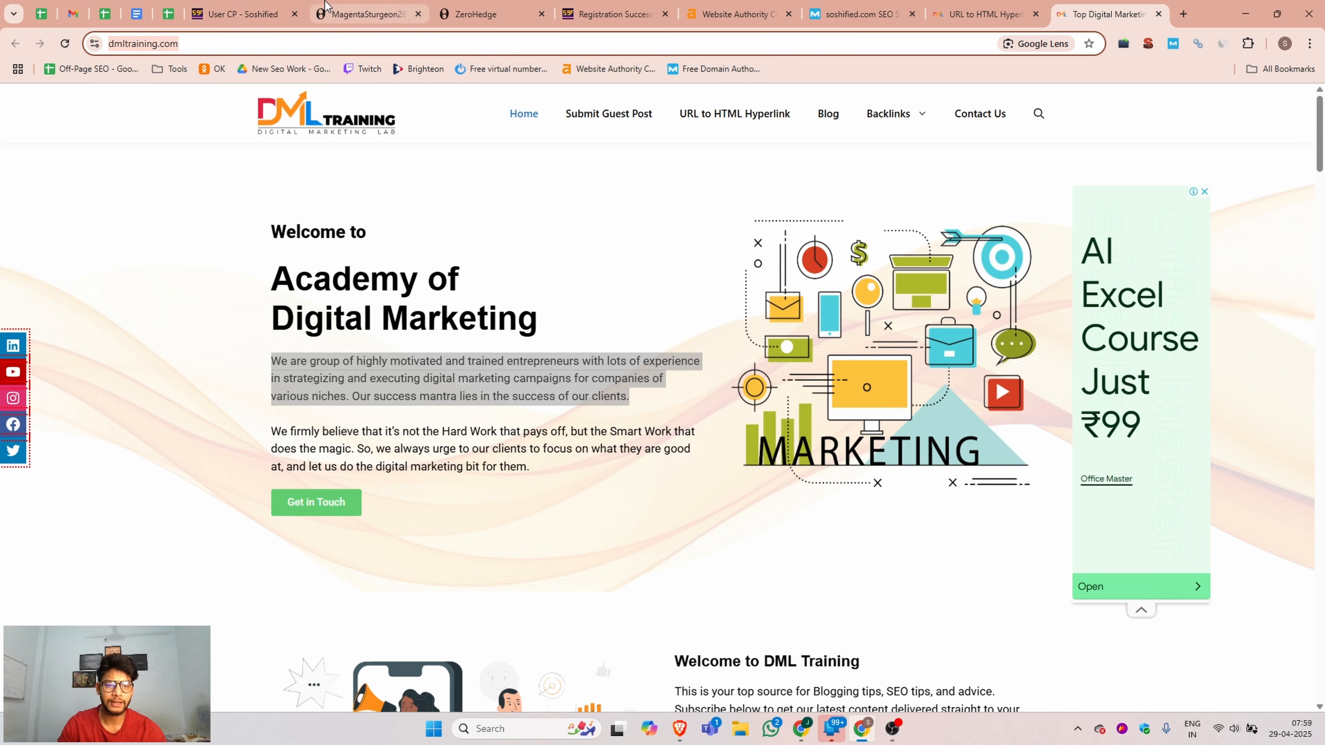
{"action": "left_click", "coordinate": [240, 14]}
{"action": "left_click", "coordinate": [563, 252]}
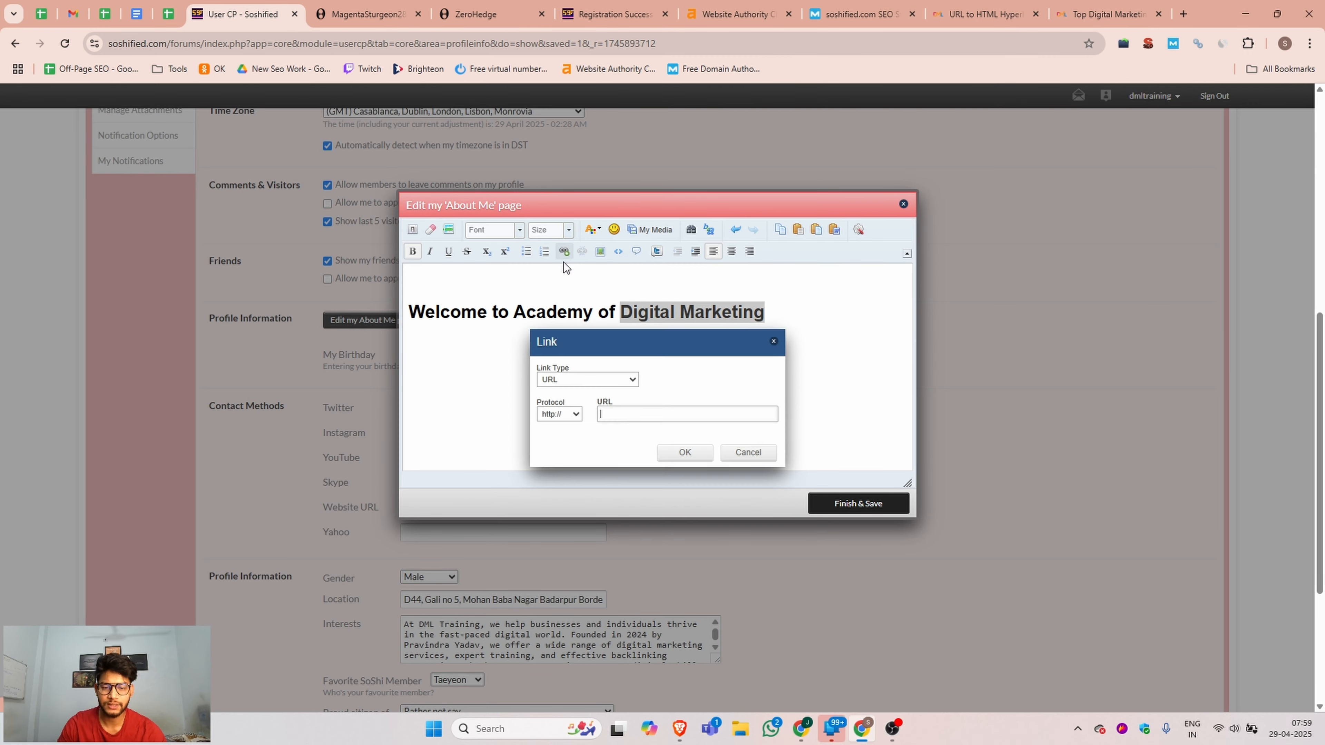
{"action": "type", "text": "www.dmltraining.com/"}
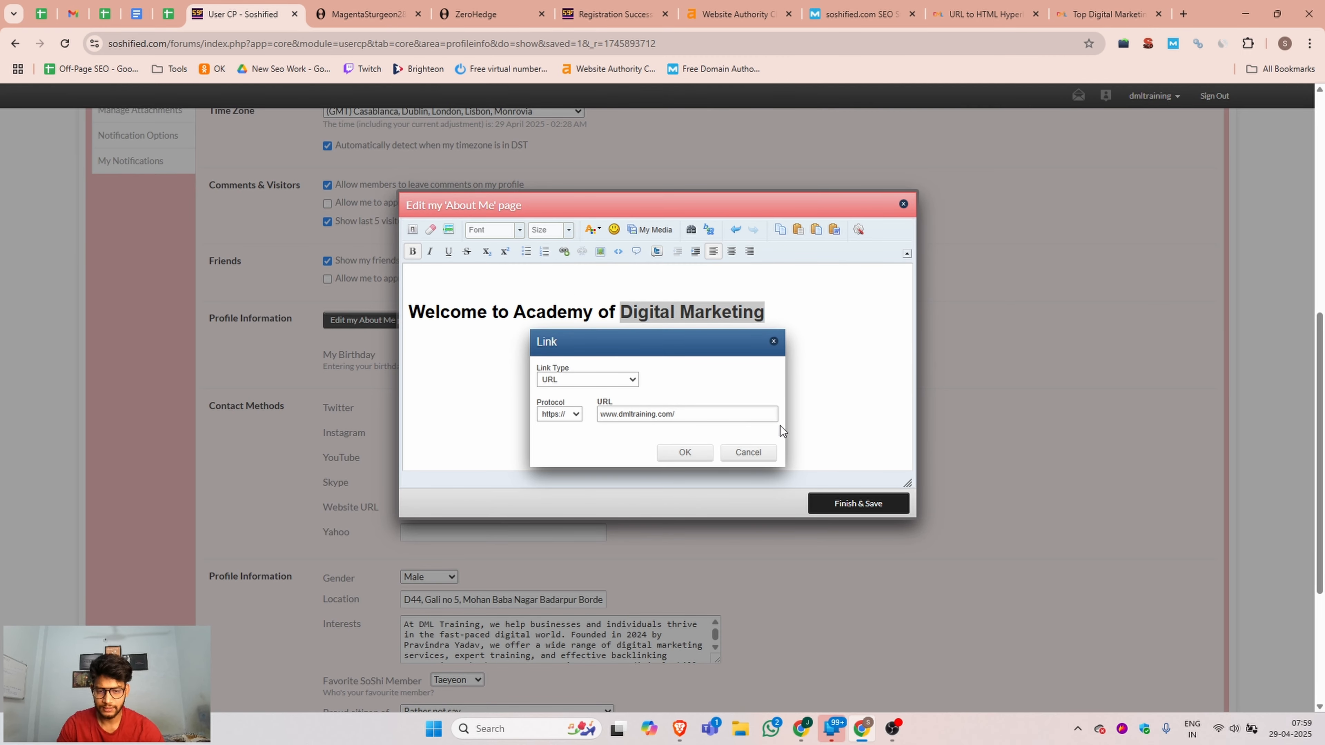
{"action": "left_click", "coordinate": [697, 452]}
{"action": "left_click", "coordinate": [857, 509]}
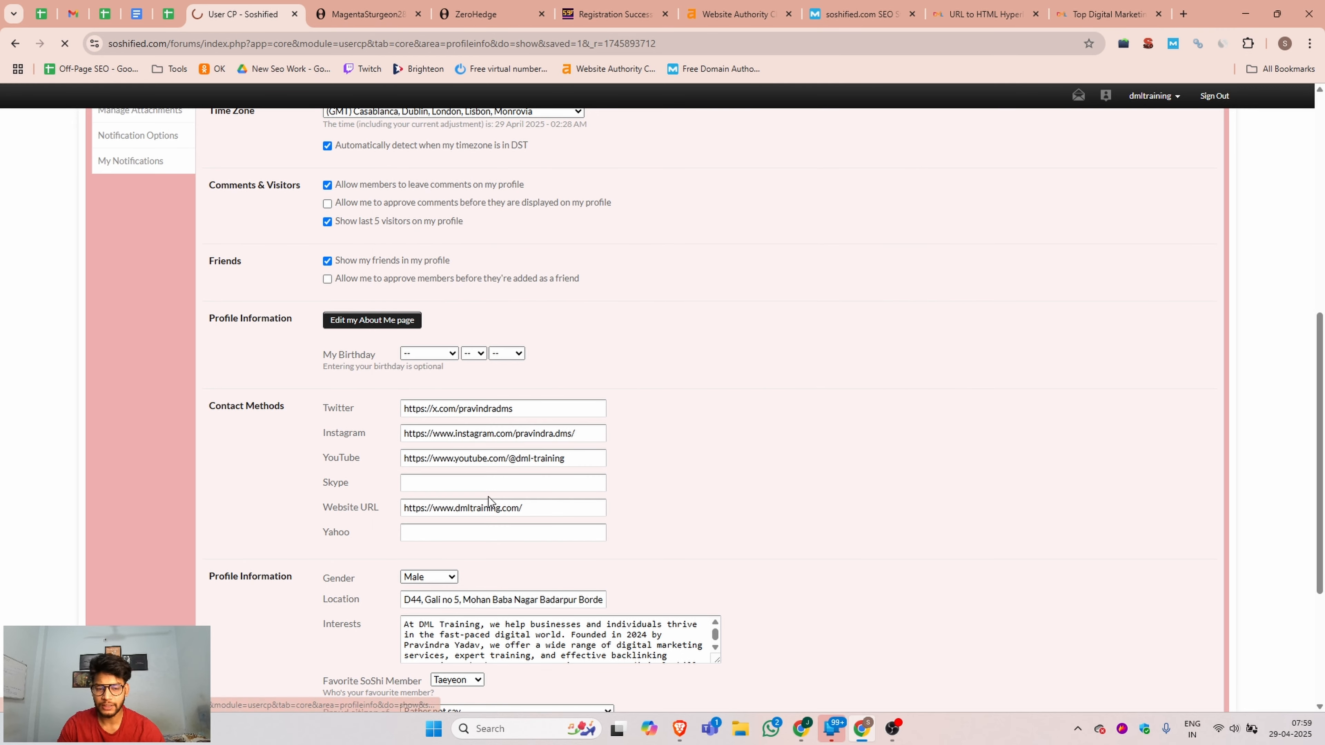
Look over the signature settings and return to the dmltraining public profile.
{"action": "scroll", "coordinate": [369, 460], "scroll_direction": "up", "scroll_amount": 5}
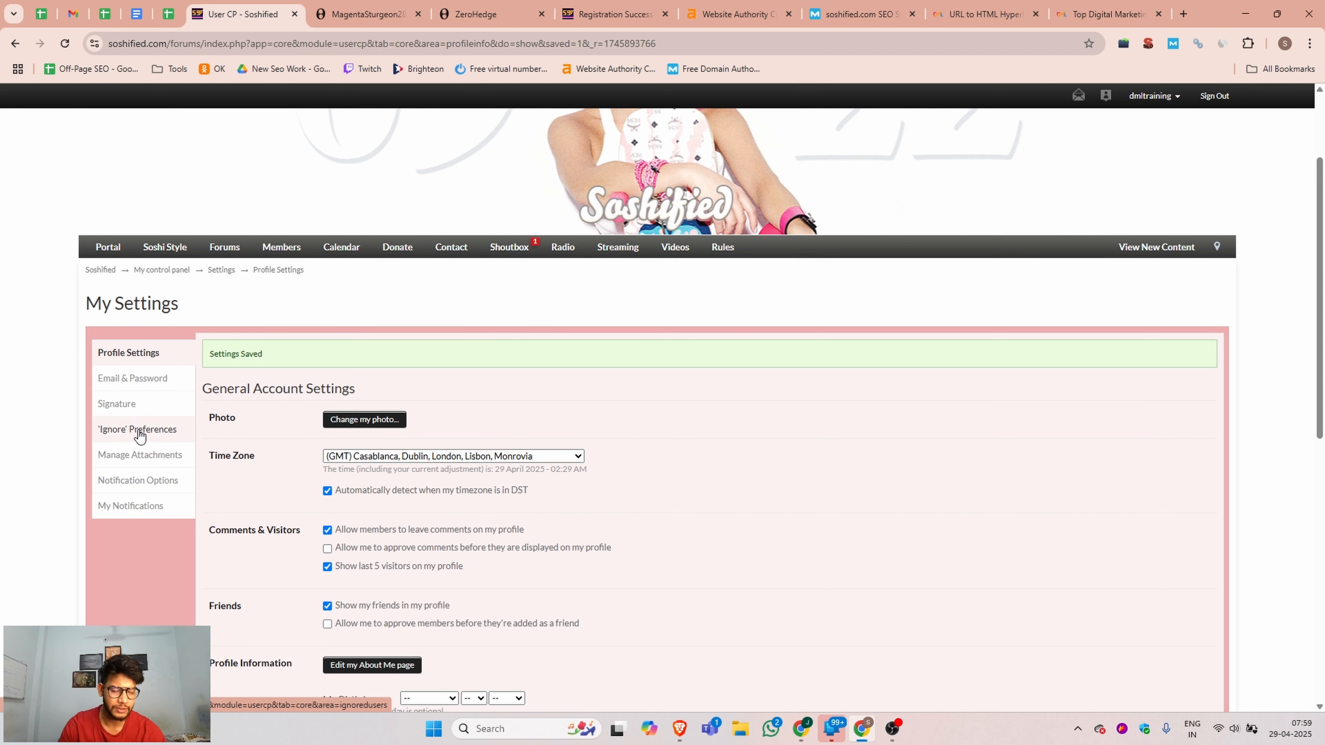
{"action": "left_click", "coordinate": [135, 406]}
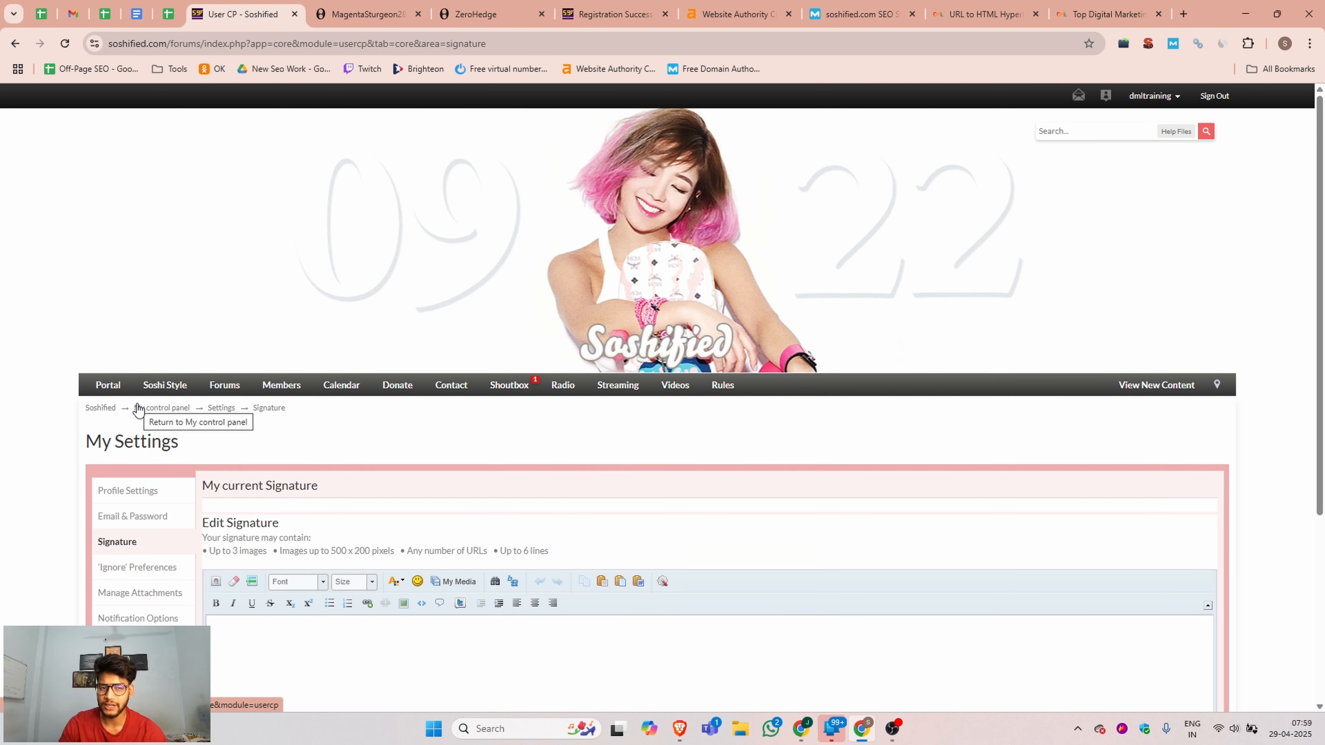
{"action": "scroll", "coordinate": [230, 433], "scroll_direction": "down", "scroll_amount": 5}
{"action": "scroll", "coordinate": [452, 405], "scroll_direction": "up", "scroll_amount": 5}
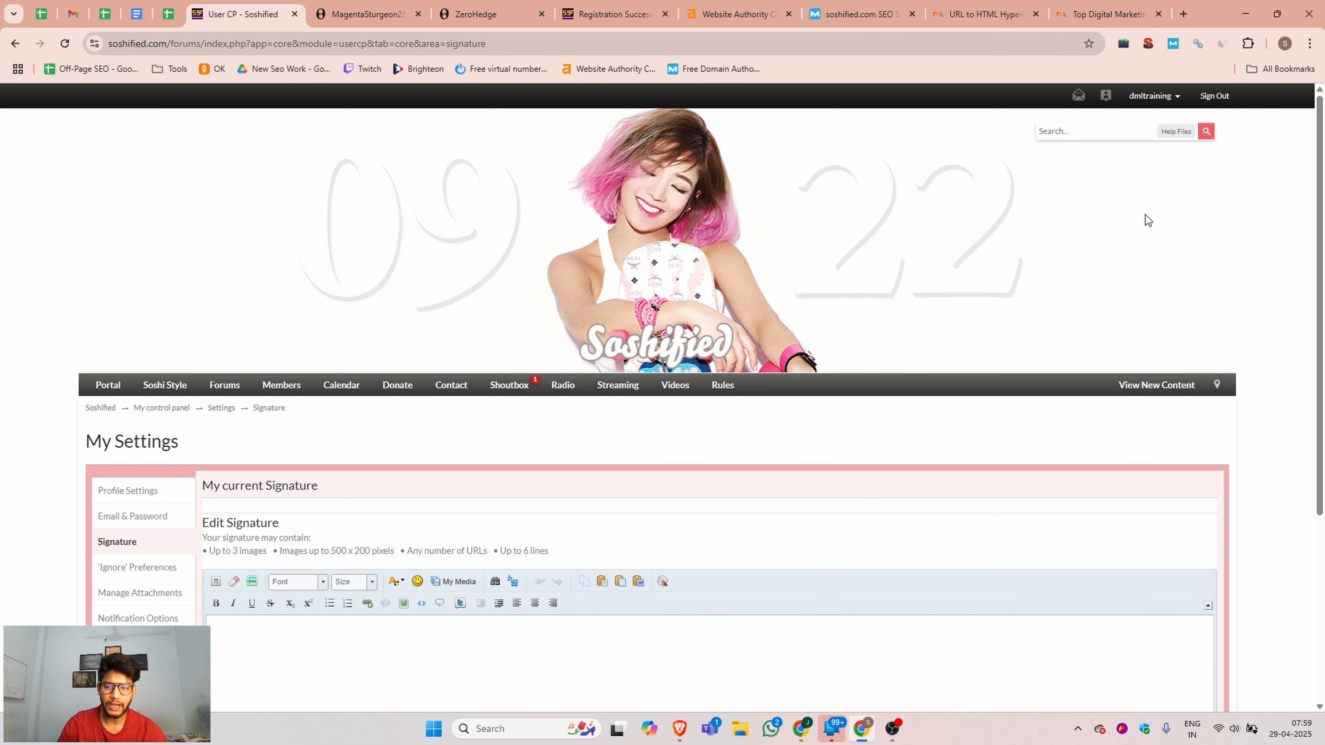
{"action": "left_click", "coordinate": [1167, 100]}
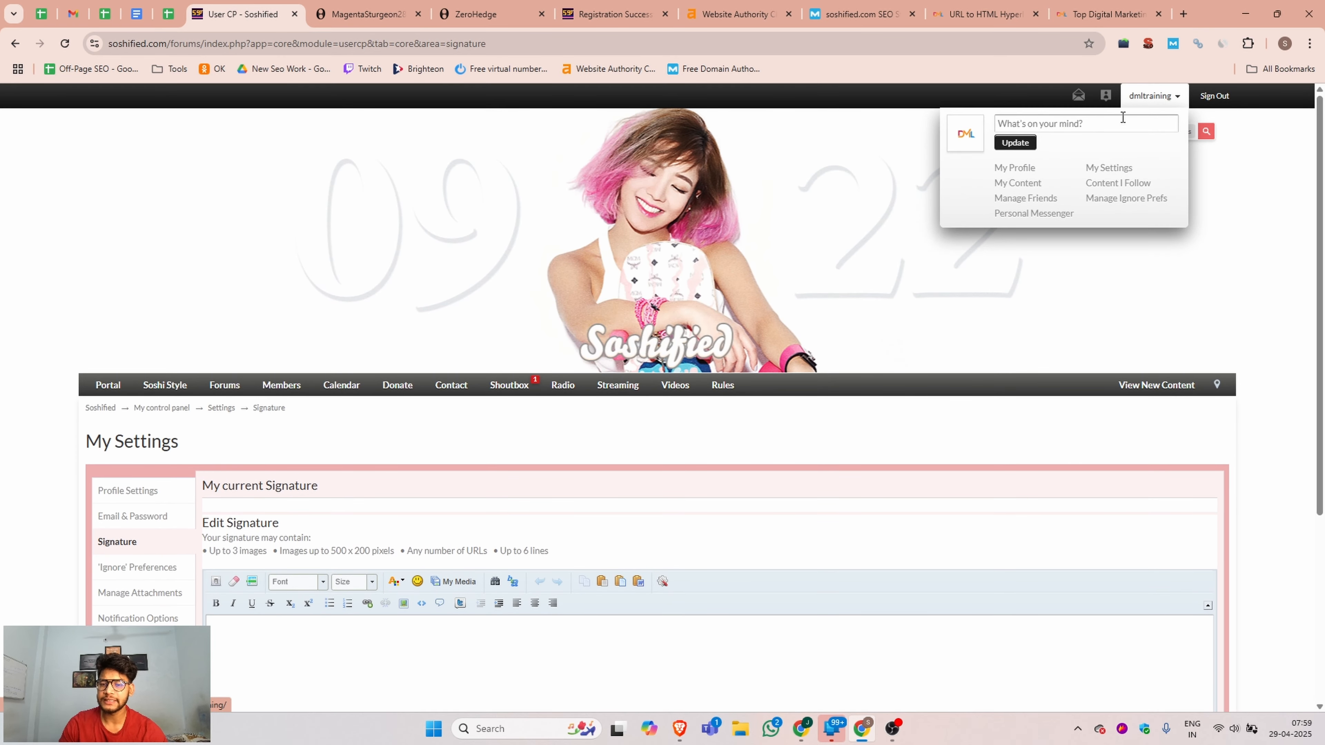
{"action": "left_click", "coordinate": [1013, 168]}
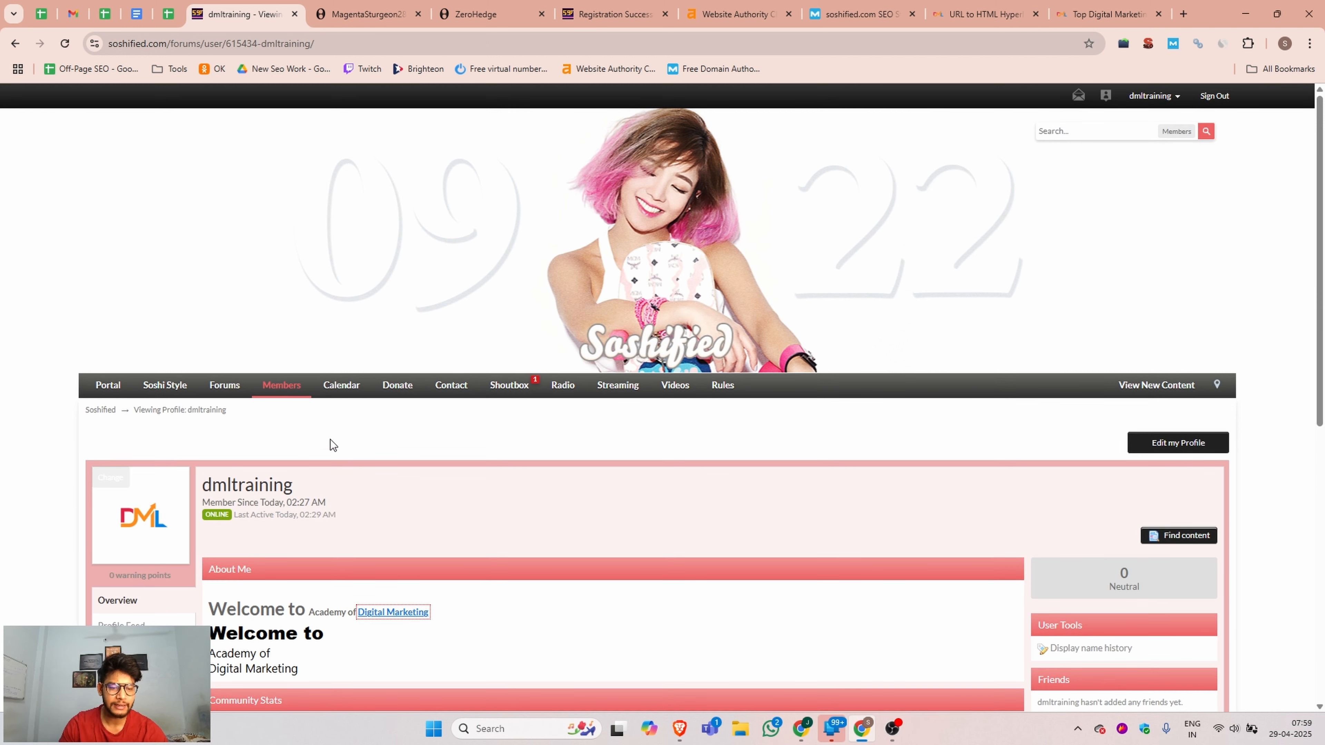
Open the dmltraining profile URL in an incognito window and review its About Me, Interests and contact information.
{"action": "left_click", "coordinate": [302, 45]}
{"action": "key", "text": "ctrl+c"}
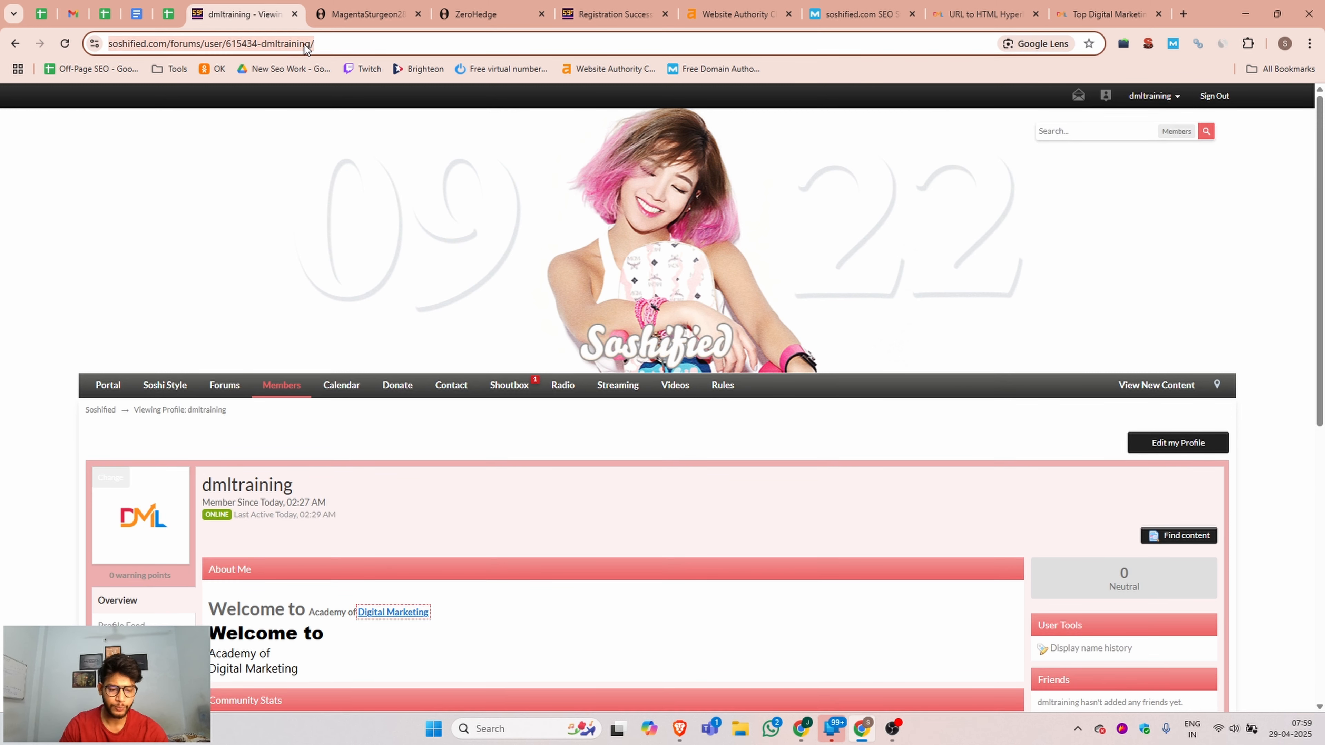
{"action": "key", "text": "ctrl+shift+n"}
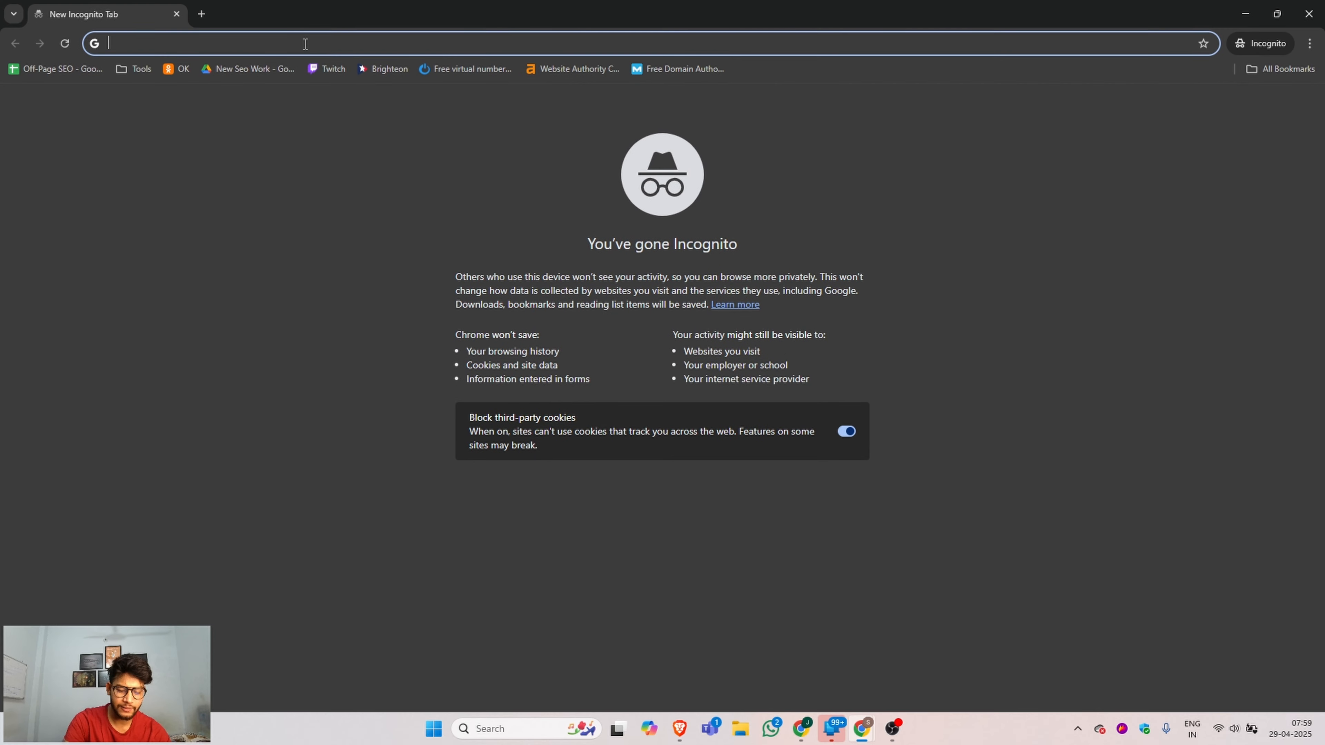
{"action": "key", "text": "ctrl+v"}
{"action": "key", "text": "Return"}
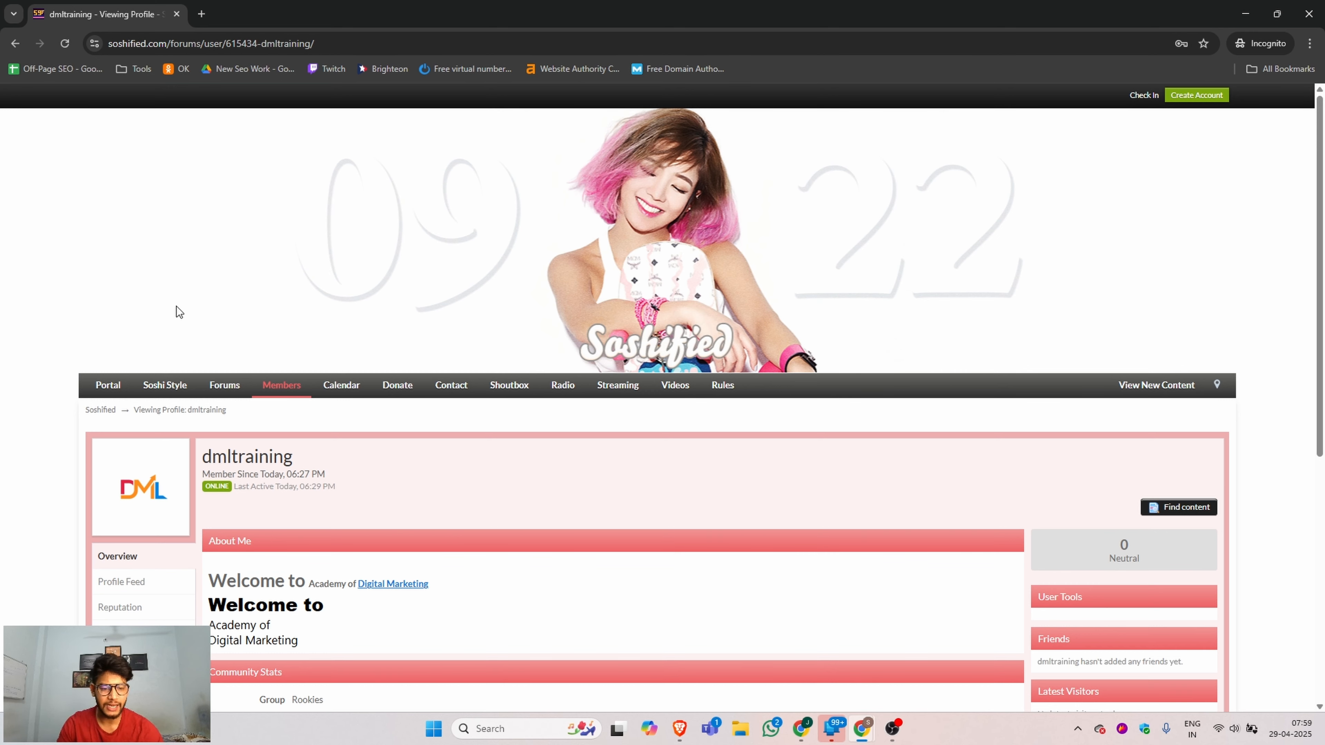
{"action": "scroll", "coordinate": [175, 306], "scroll_direction": "down", "scroll_amount": 5}
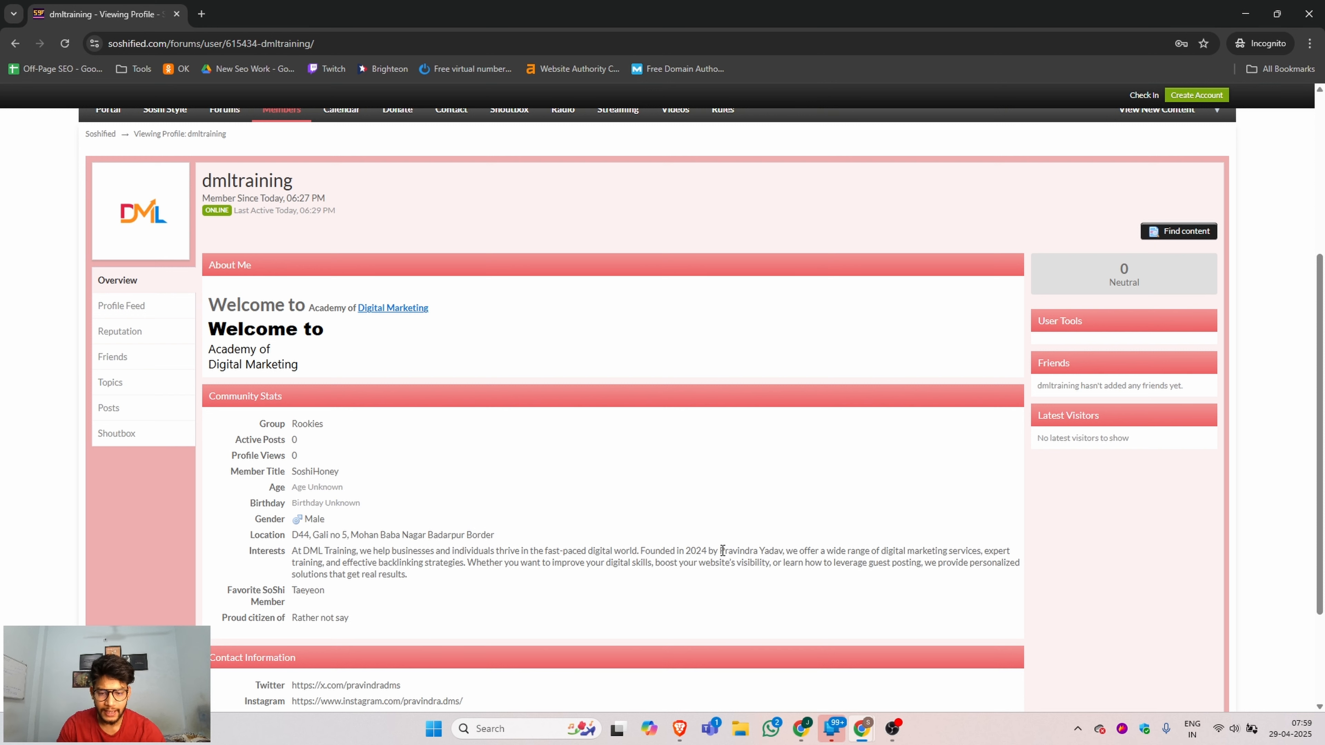
{"action": "scroll", "coordinate": [379, 527], "scroll_direction": "down", "scroll_amount": 3}
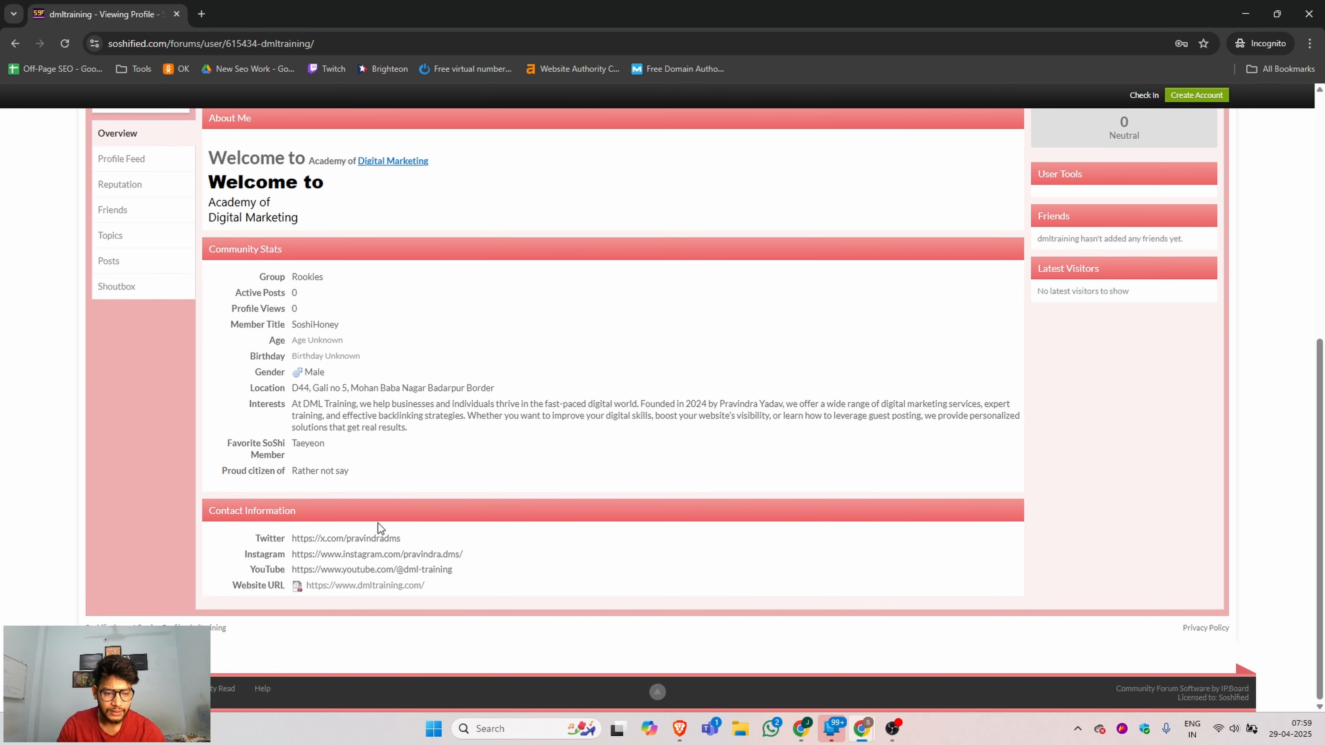
Inspect the HTML of the profile's Website URL link for its rel attribute and close the incognito window.
{"action": "right_click", "coordinate": [392, 587]}
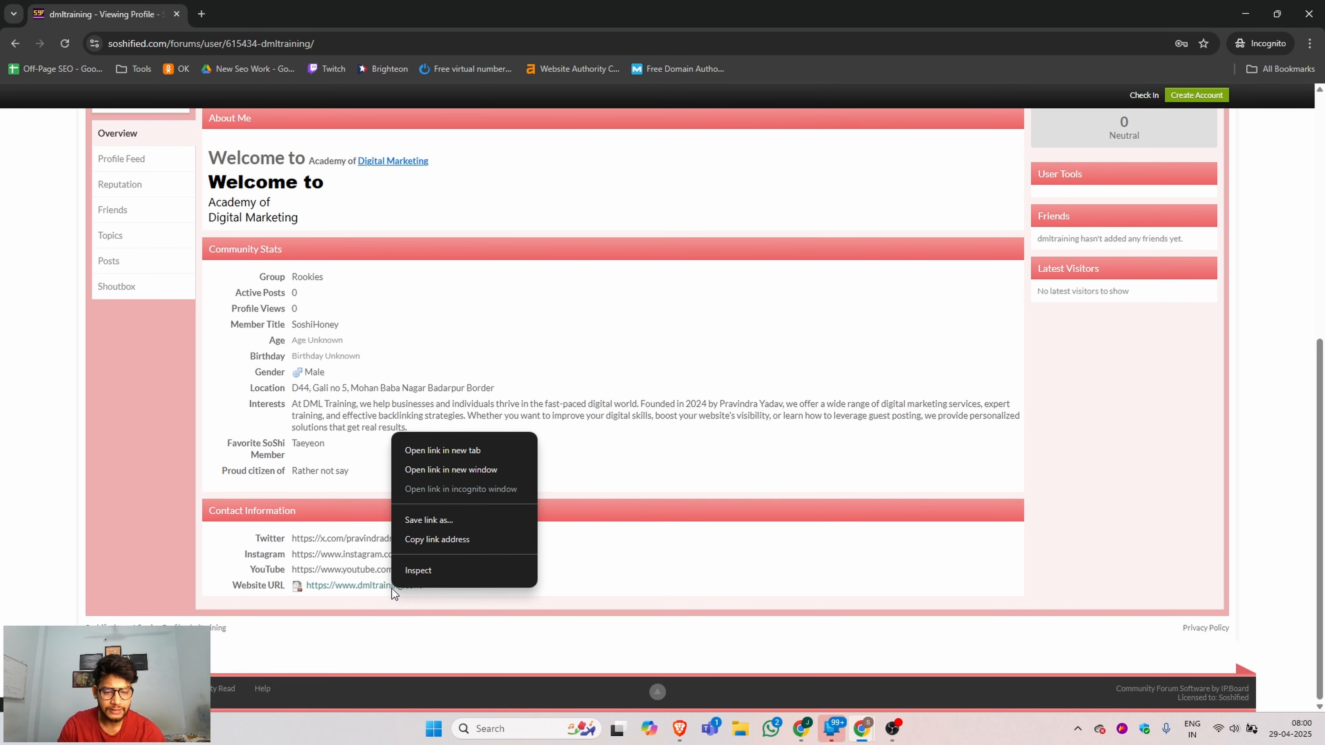
{"action": "left_click", "coordinate": [418, 573]}
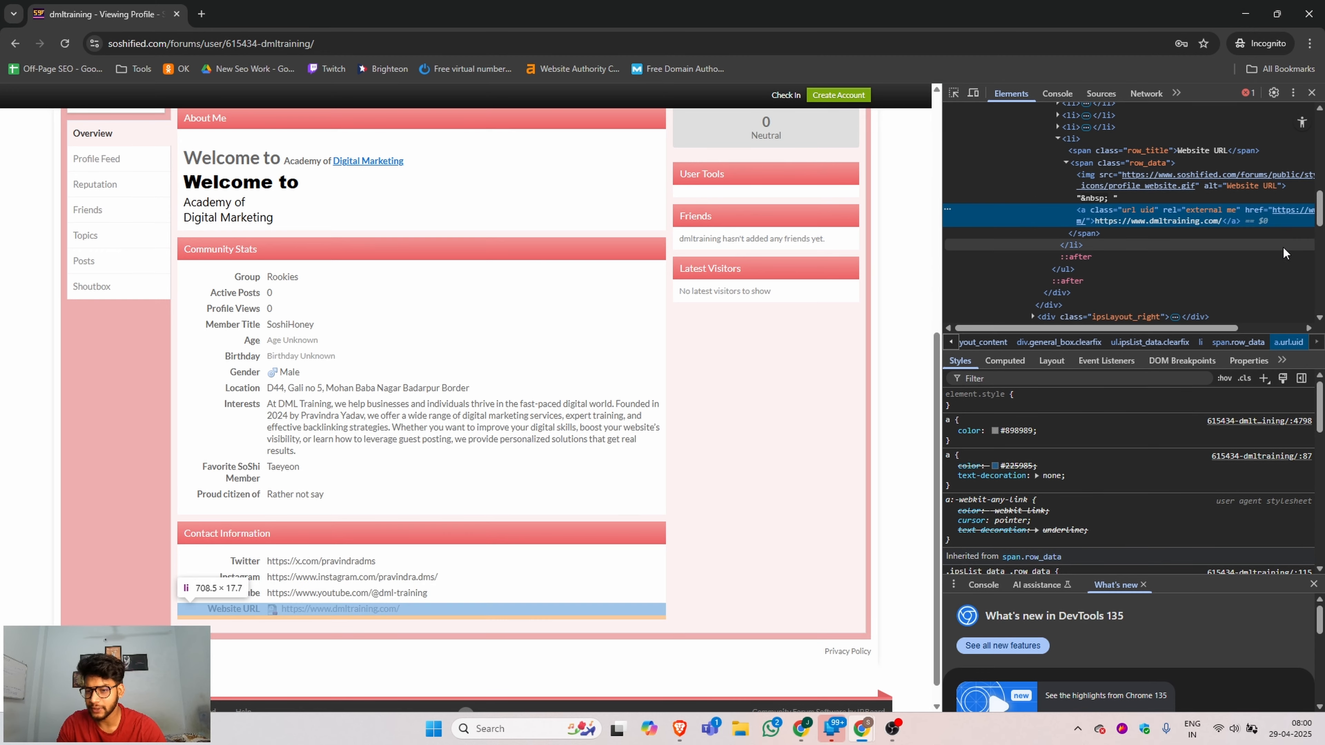
{"action": "left_click", "coordinate": [1308, 13]}
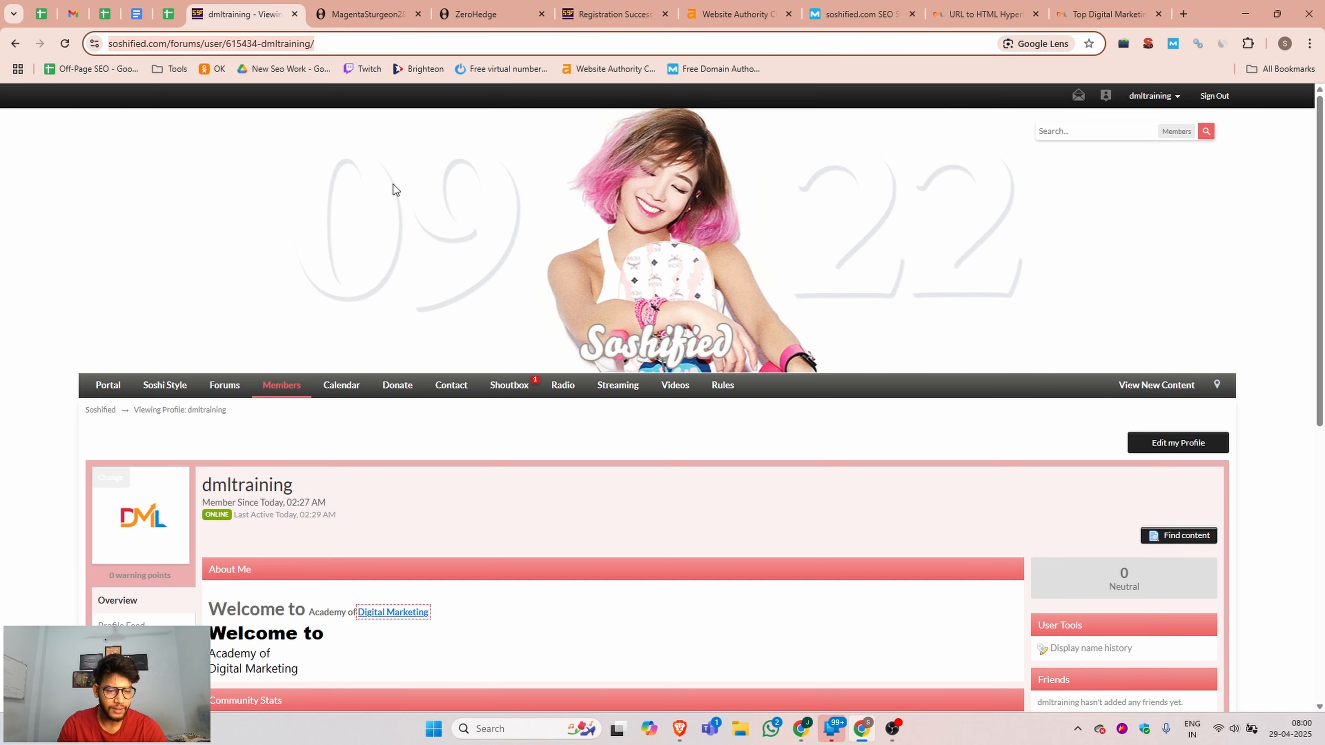
Check the signed-in profile once more and look over the sections of the Soshified forums index.
{"action": "scroll", "coordinate": [390, 209], "scroll_direction": "down", "scroll_amount": 6}
{"action": "scroll", "coordinate": [424, 327], "scroll_direction": "up", "scroll_amount": 4}
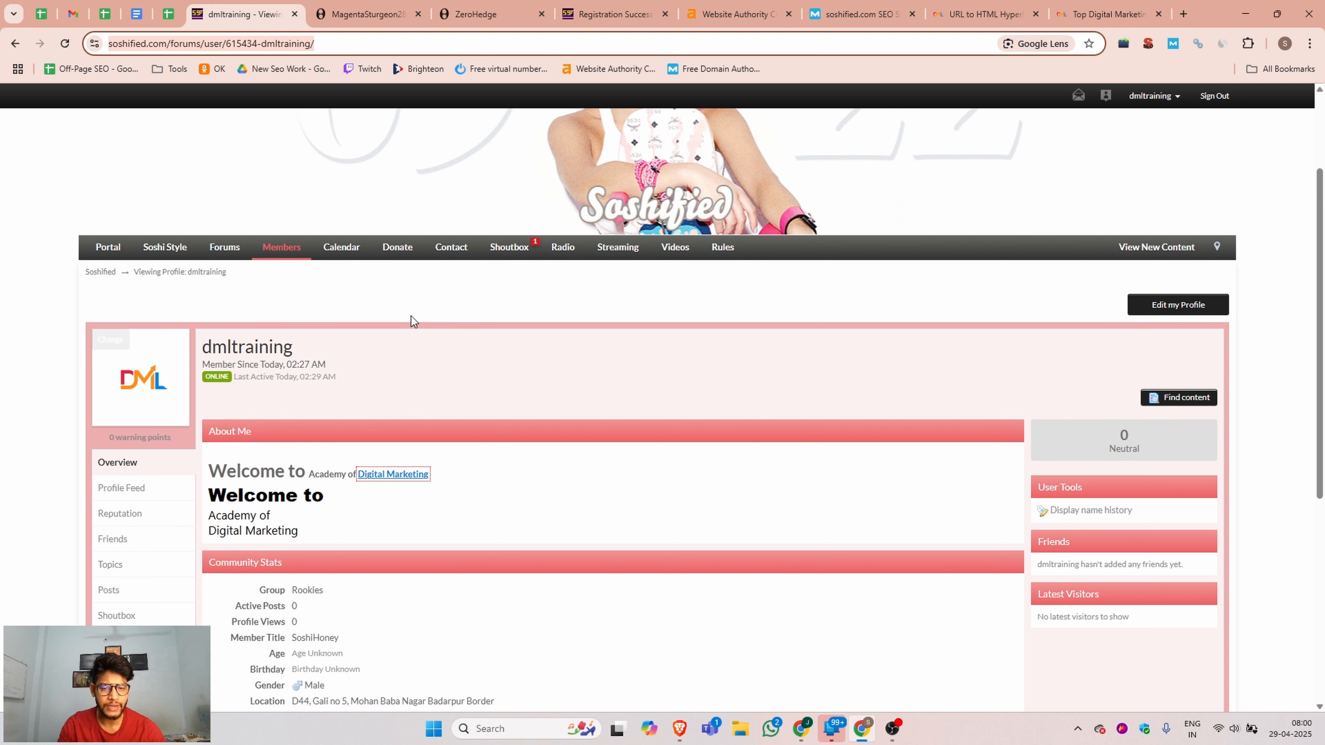
{"action": "left_click", "coordinate": [229, 250]}
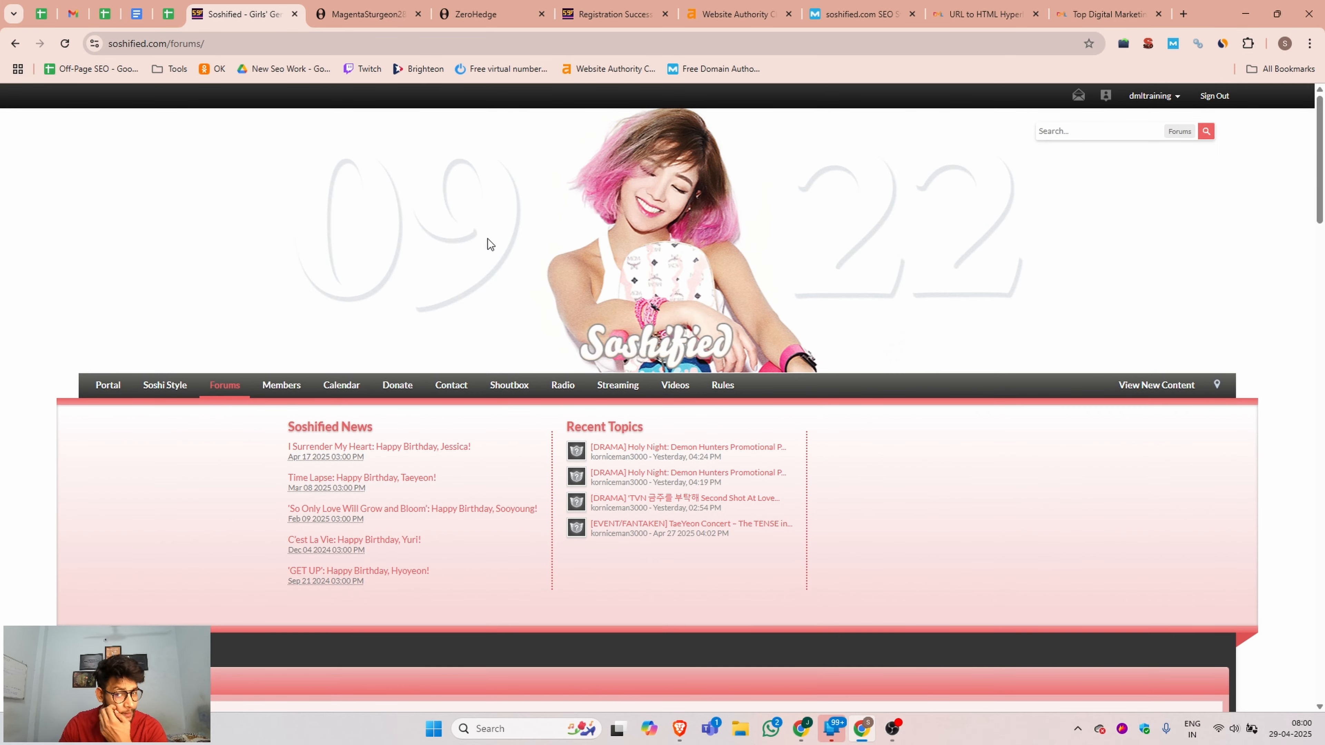
{"action": "scroll", "coordinate": [932, 166], "scroll_direction": "down", "scroll_amount": 15}
{"action": "scroll", "coordinate": [931, 174], "scroll_direction": "up", "scroll_amount": 13}
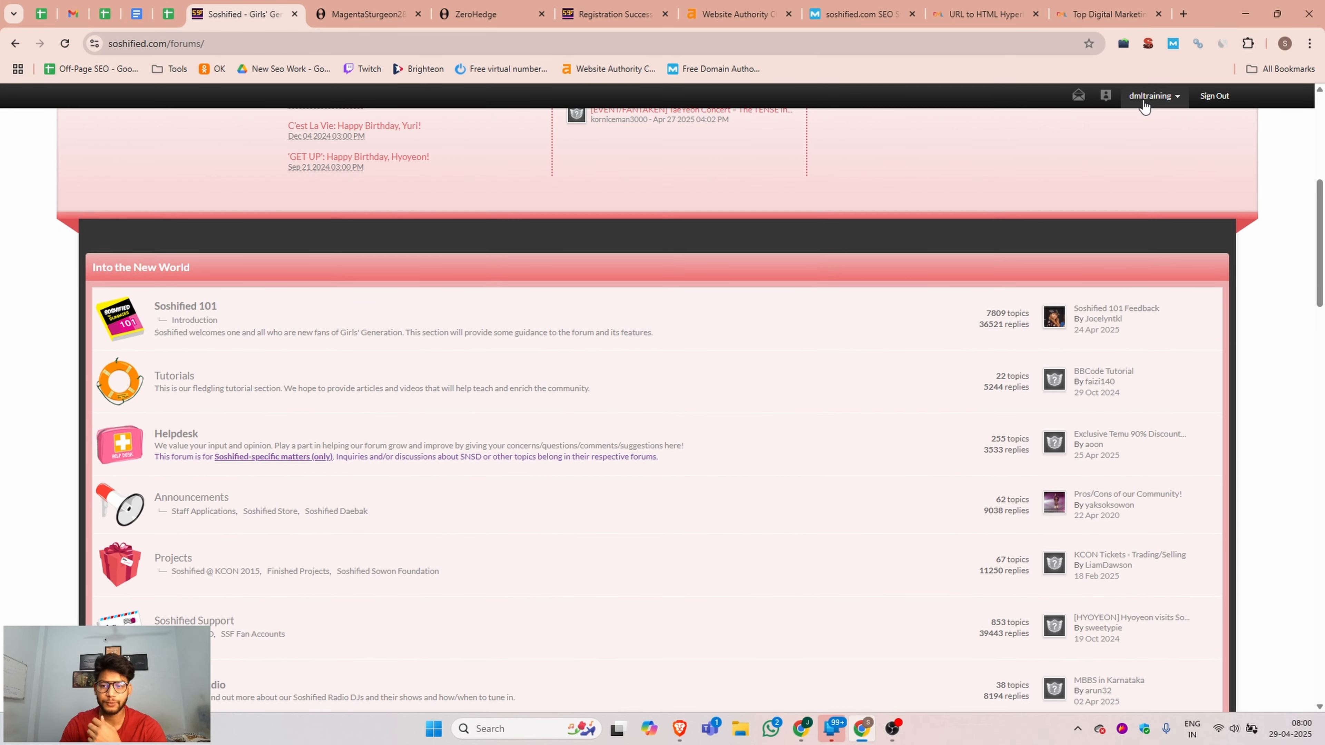
{"action": "scroll", "coordinate": [1021, 214], "scroll_direction": "up", "scroll_amount": 2}
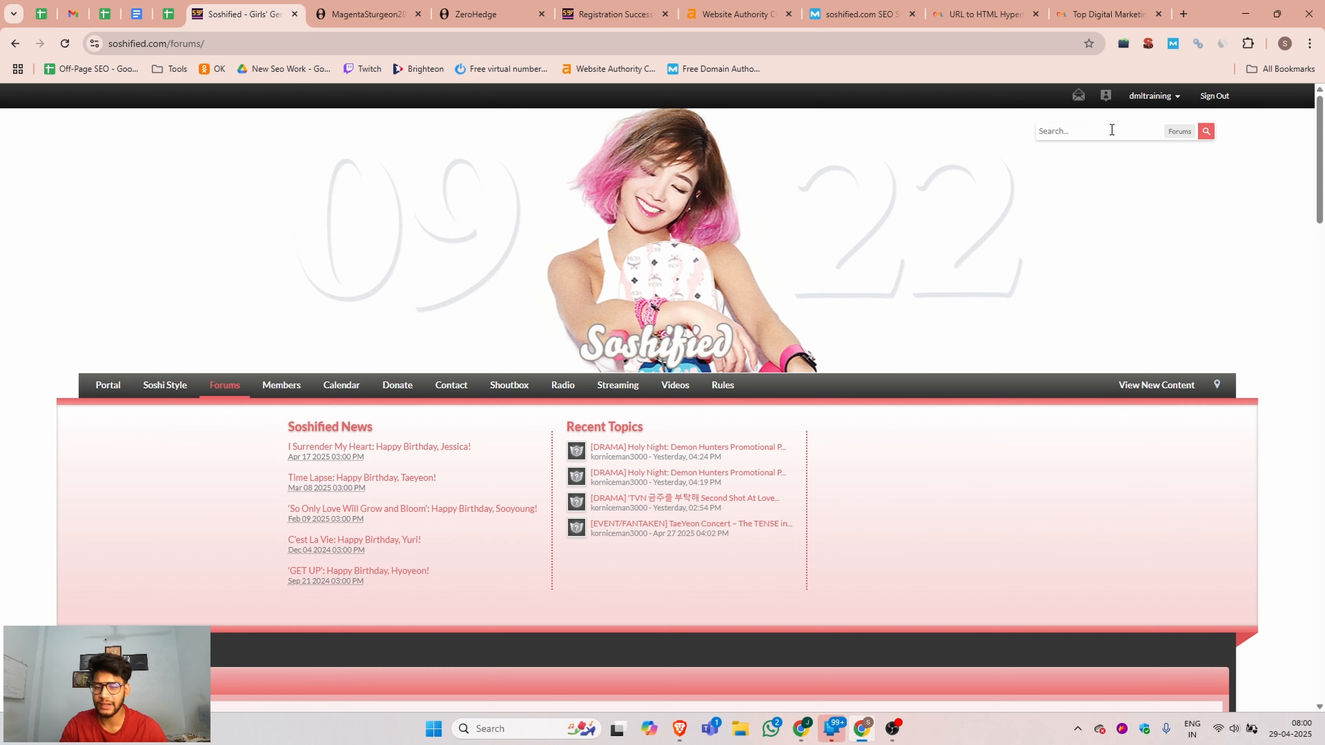
{"action": "scroll", "coordinate": [824, 221], "scroll_direction": "down", "scroll_amount": 8}
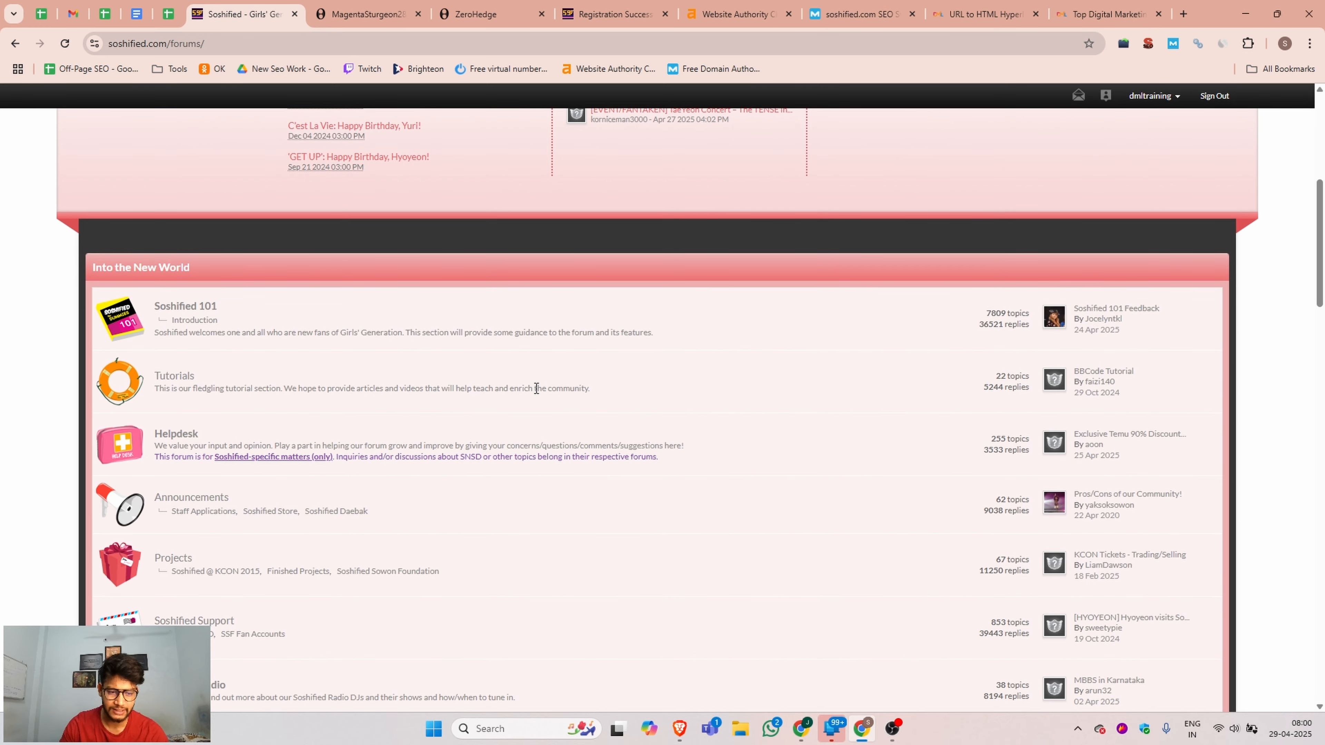
Open the Girls' Generation Photo Directory { 2023 } topic in the Photos forum and check whether it accepts replies.
{"action": "scroll", "coordinate": [521, 394], "scroll_direction": "down", "scroll_amount": 8}
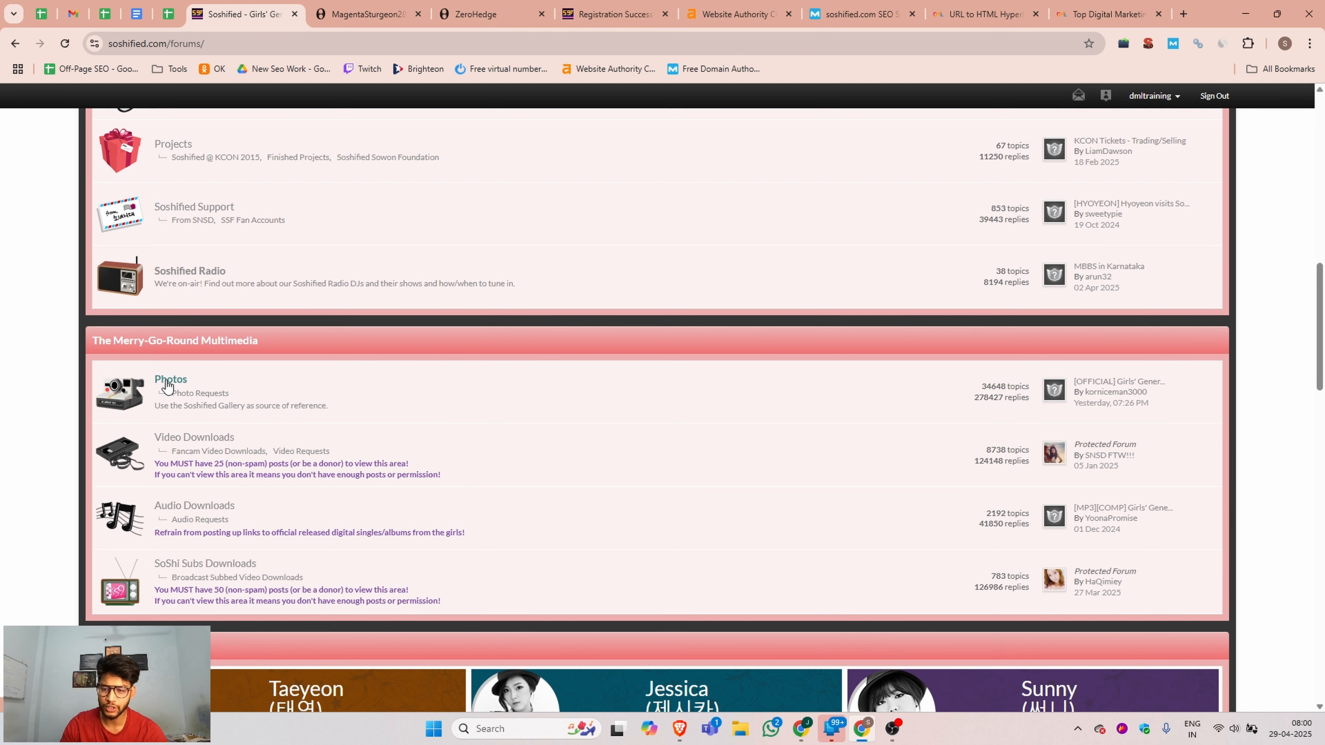
{"action": "left_click", "coordinate": [166, 383]}
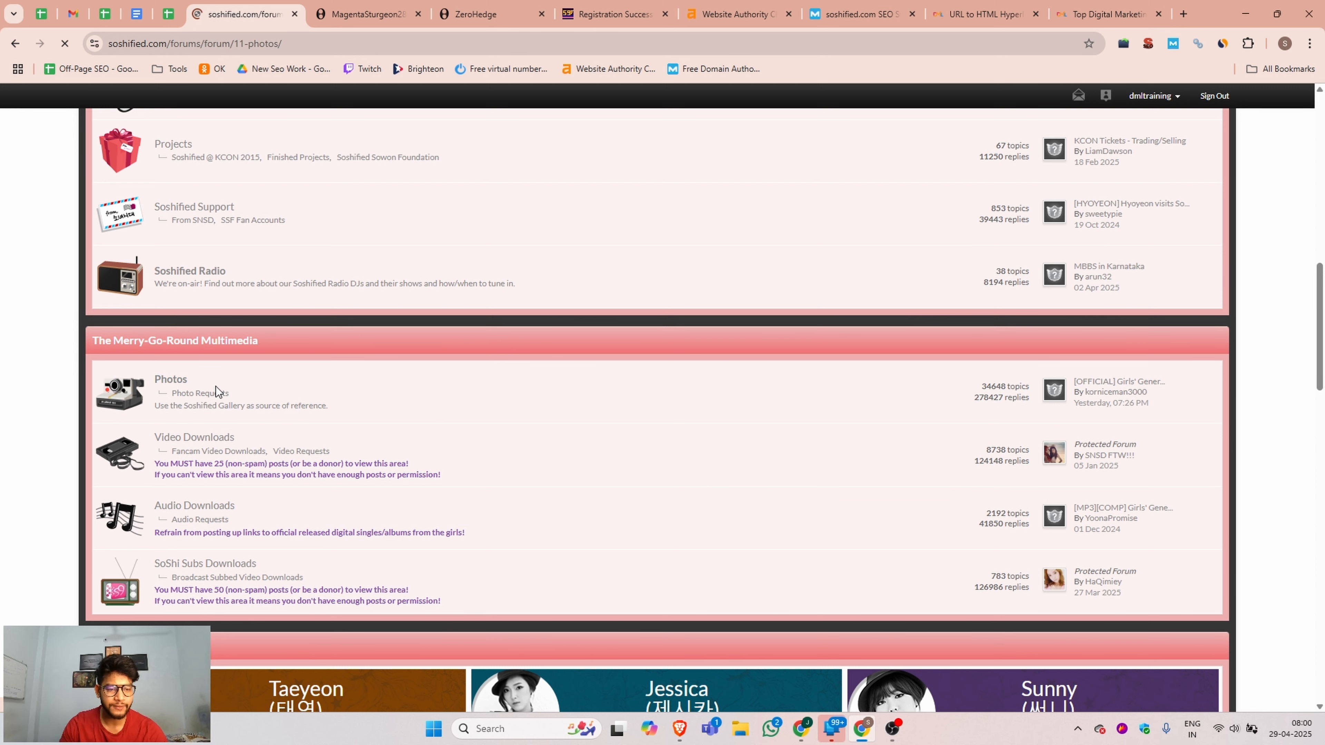
{"action": "scroll", "coordinate": [282, 389], "scroll_direction": "down", "scroll_amount": 8}
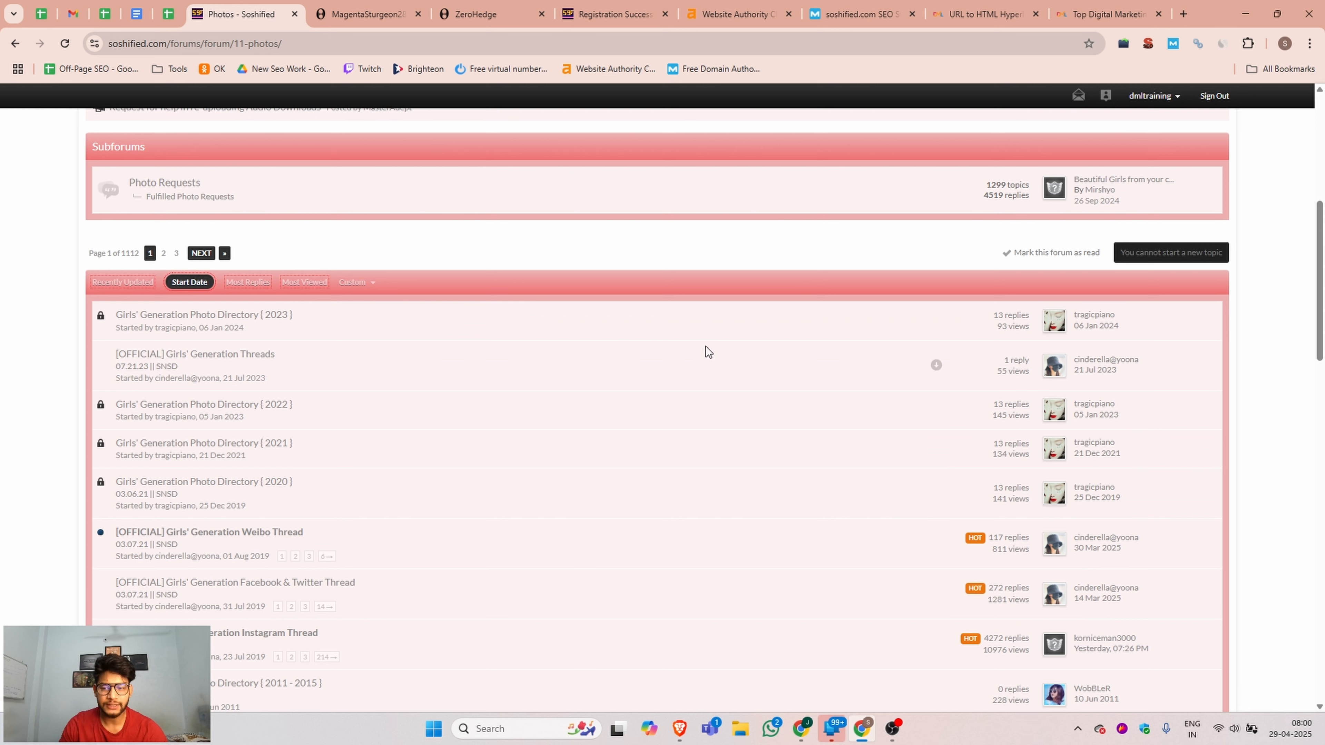
{"action": "left_click", "coordinate": [231, 315]}
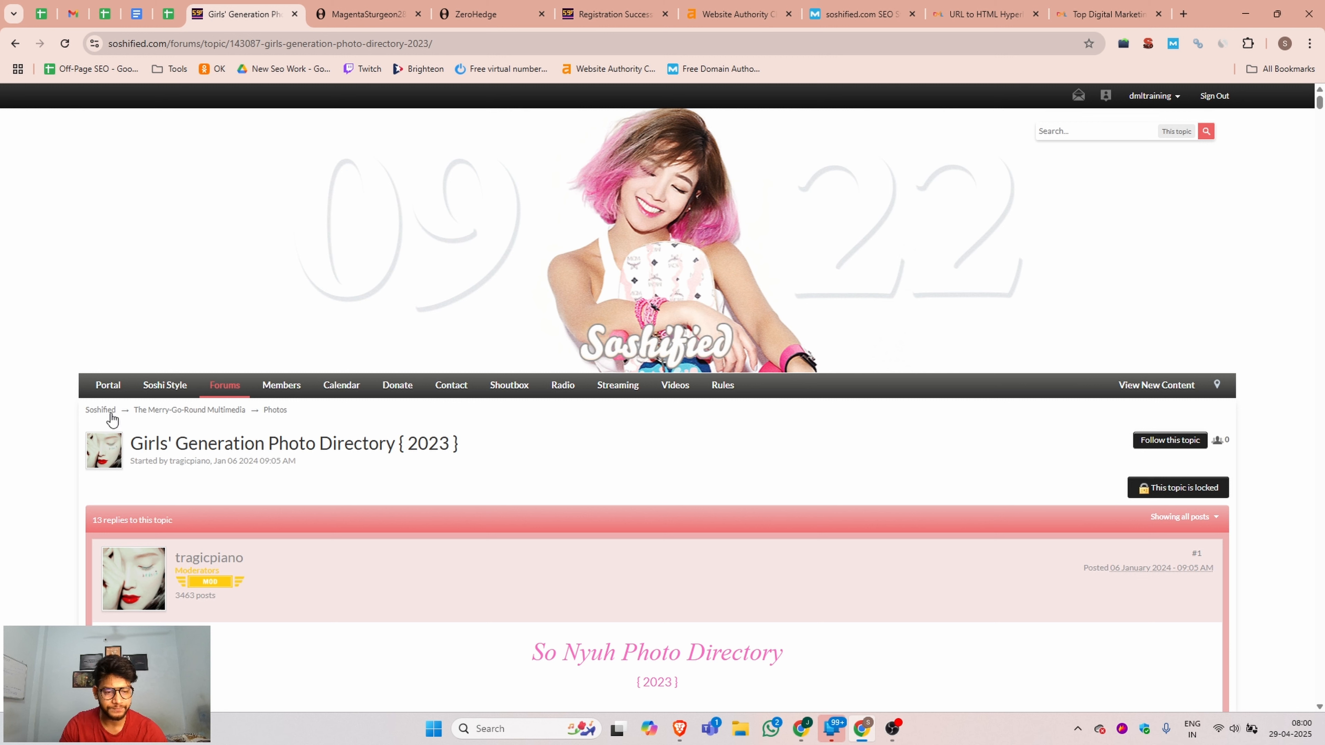
{"action": "left_click_drag", "start_coordinate": [479, 444], "coordinate": [136, 436]}
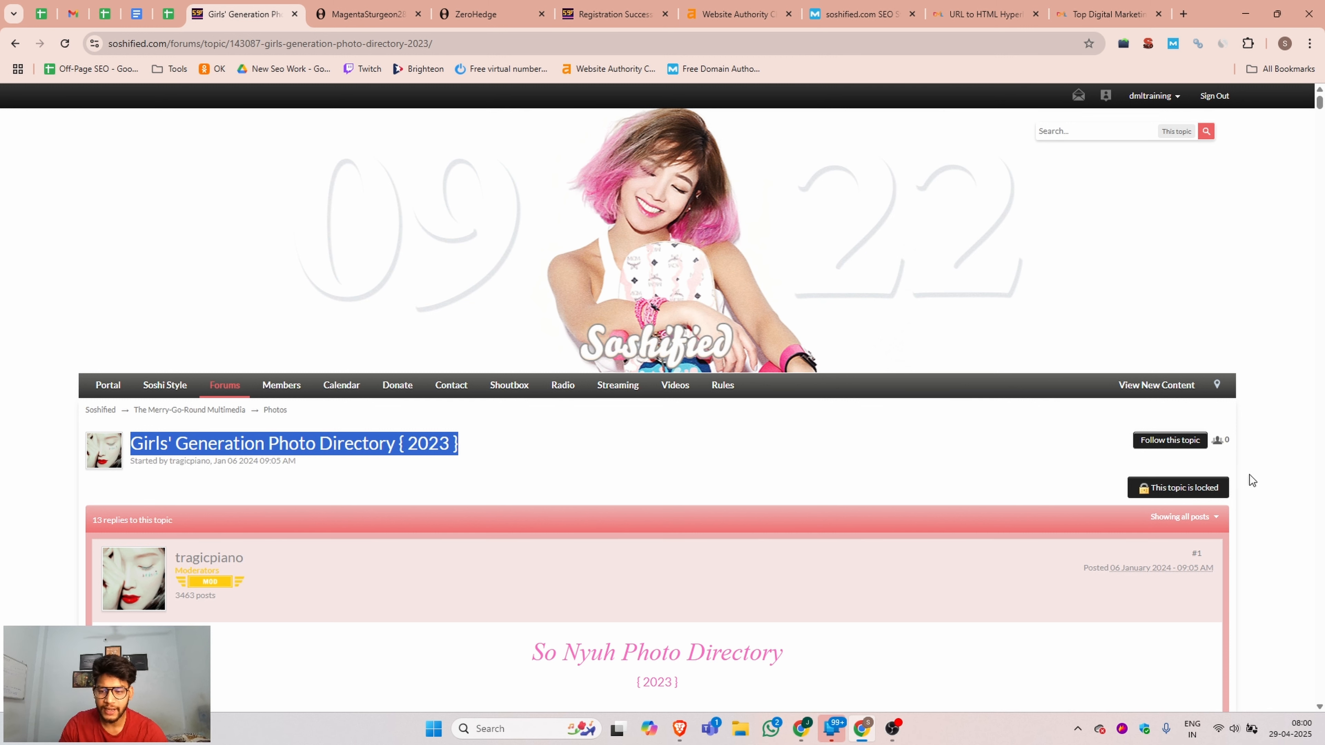
Return to the forums index and open the BBCode Tutorial topic from the Tutorials forum in its own browser tab.
{"action": "left_click", "coordinate": [235, 386]}
{"action": "scroll", "coordinate": [629, 529], "scroll_direction": "down", "scroll_amount": 6}
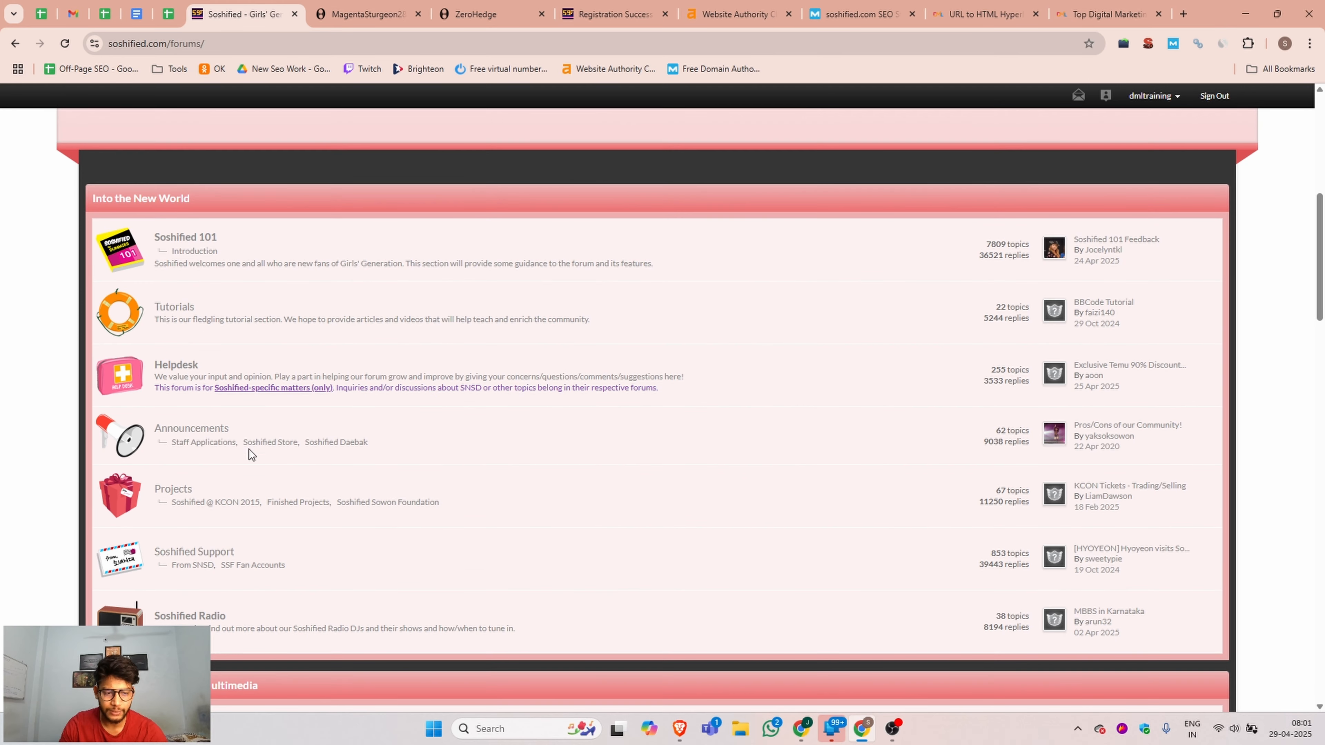
{"action": "left_click", "coordinate": [173, 308]}
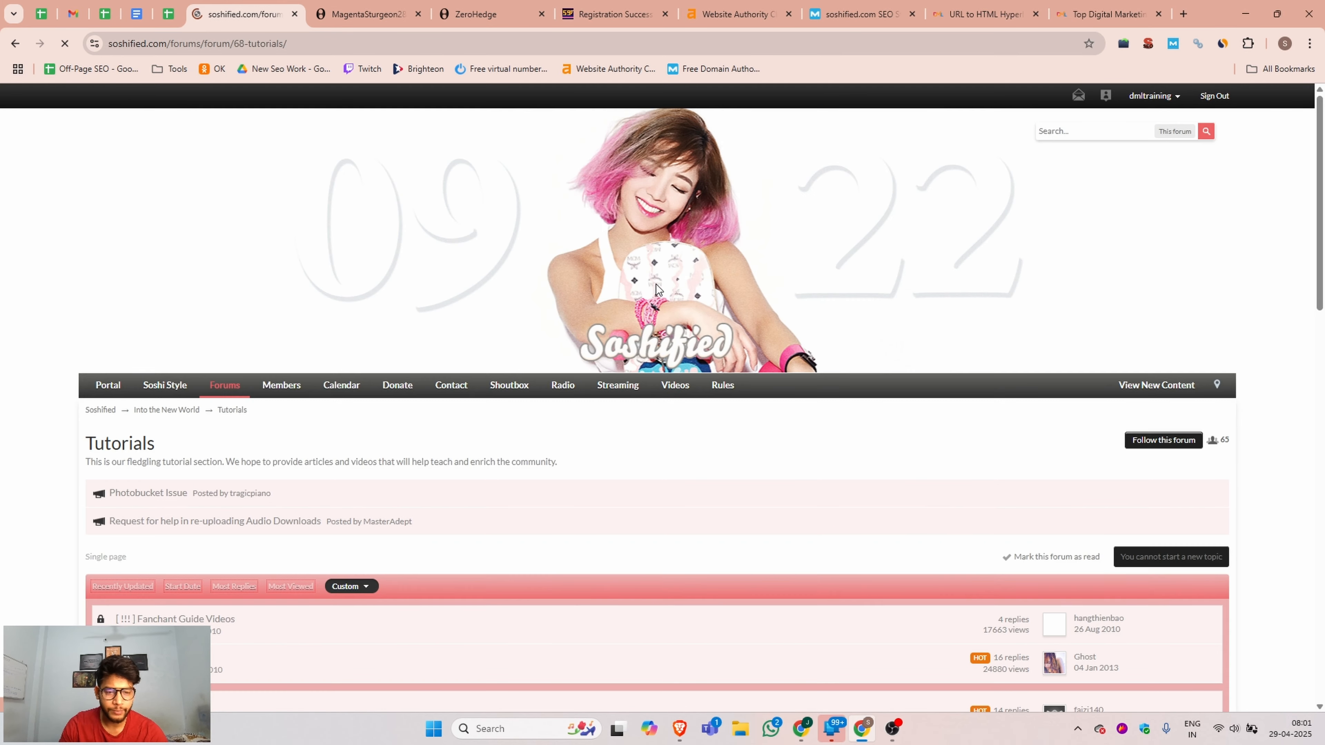
{"action": "scroll", "coordinate": [1094, 410], "scroll_direction": "down", "scroll_amount": 4}
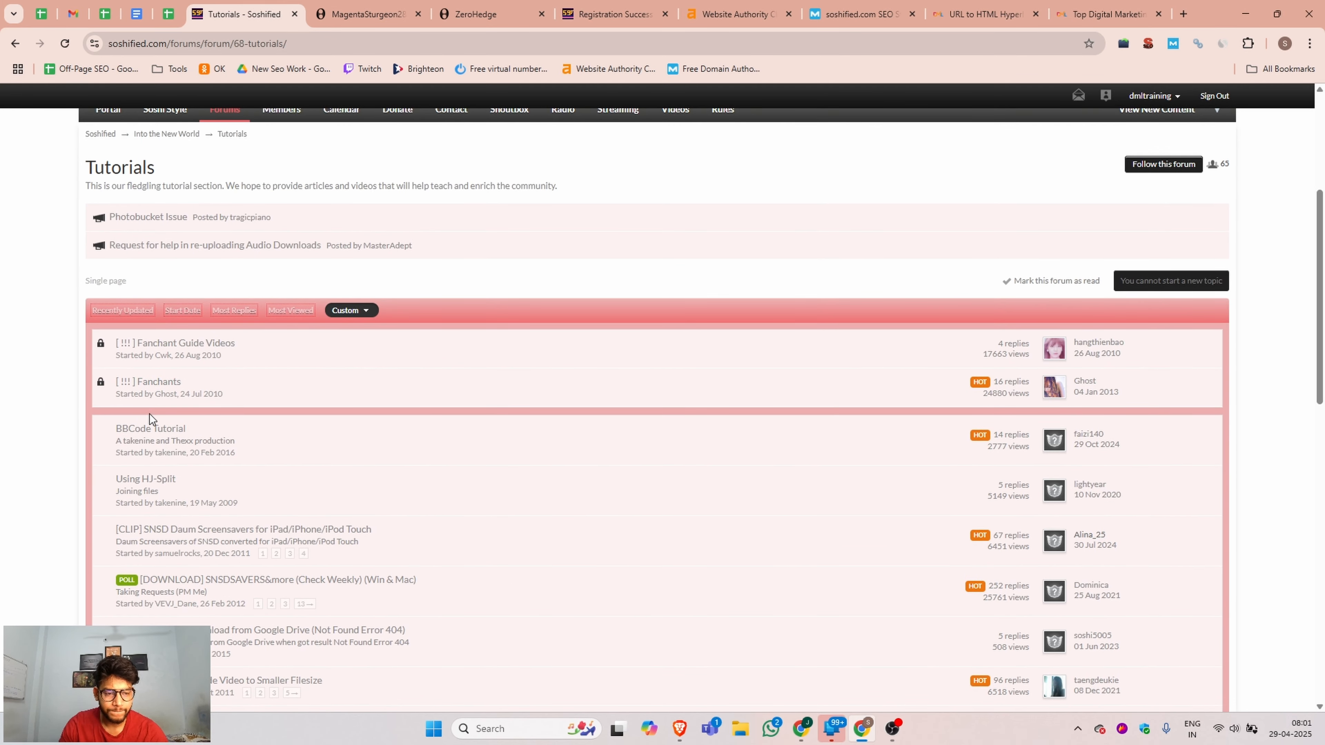
{"action": "middle_click", "coordinate": [150, 433]}
{"action": "left_click", "coordinate": [347, 14]}
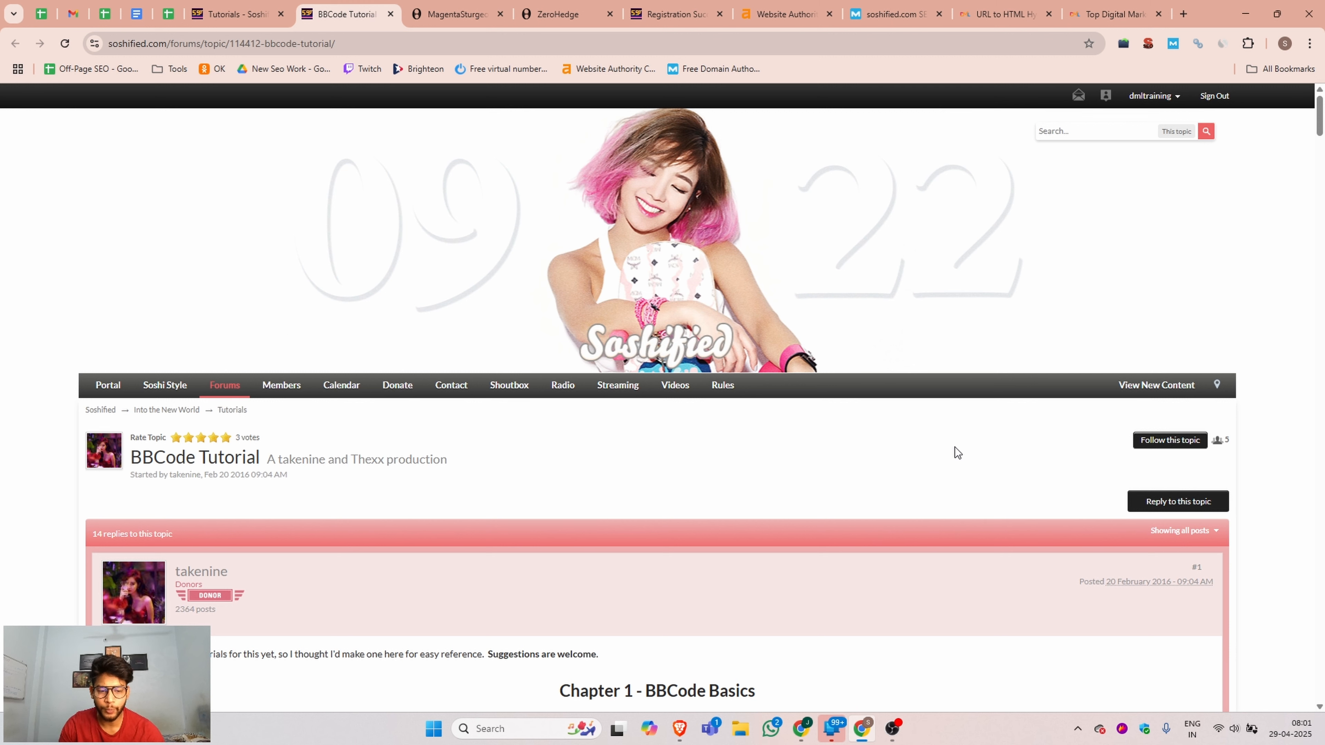
Start a reply to the BBCode Tutorial topic and review the empty editor and the earlier replies in the topic summary.
{"action": "left_click", "coordinate": [1197, 510]}
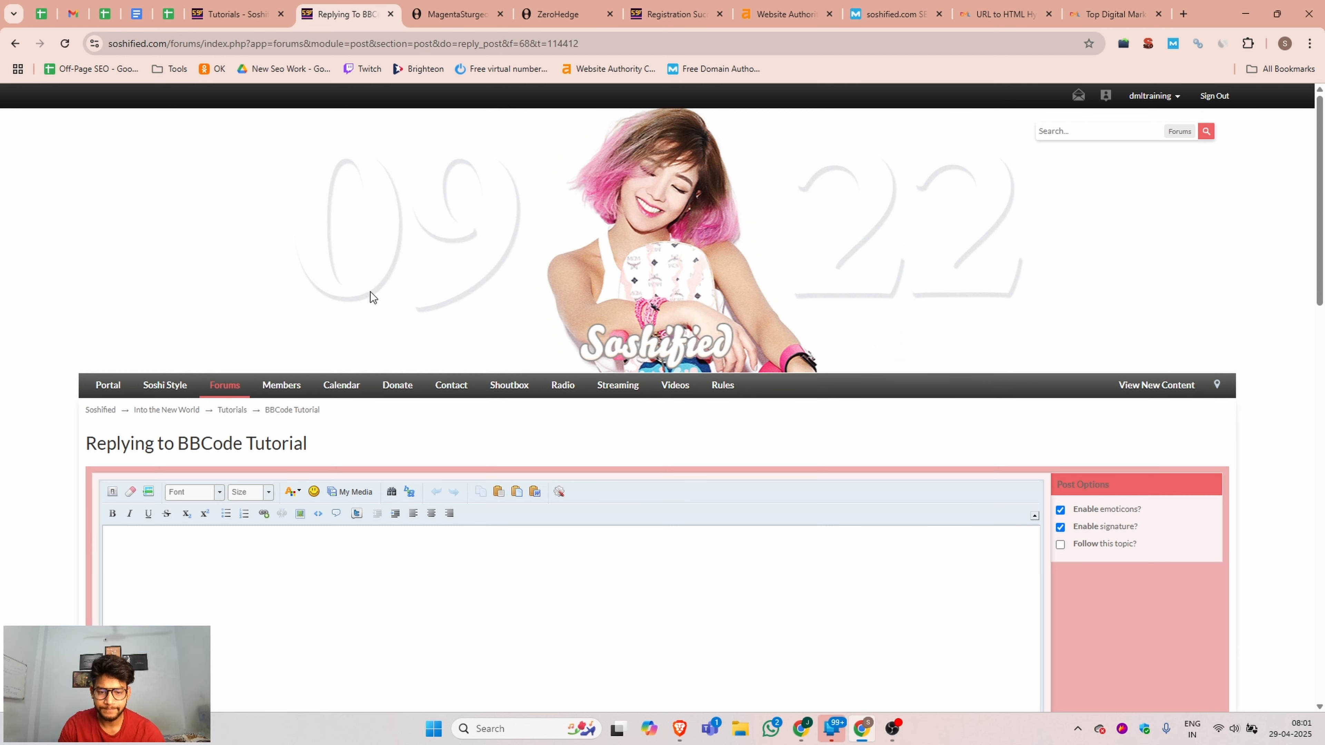
{"action": "scroll", "coordinate": [263, 326], "scroll_direction": "down", "scroll_amount": 4}
{"action": "left_click", "coordinate": [159, 298]}
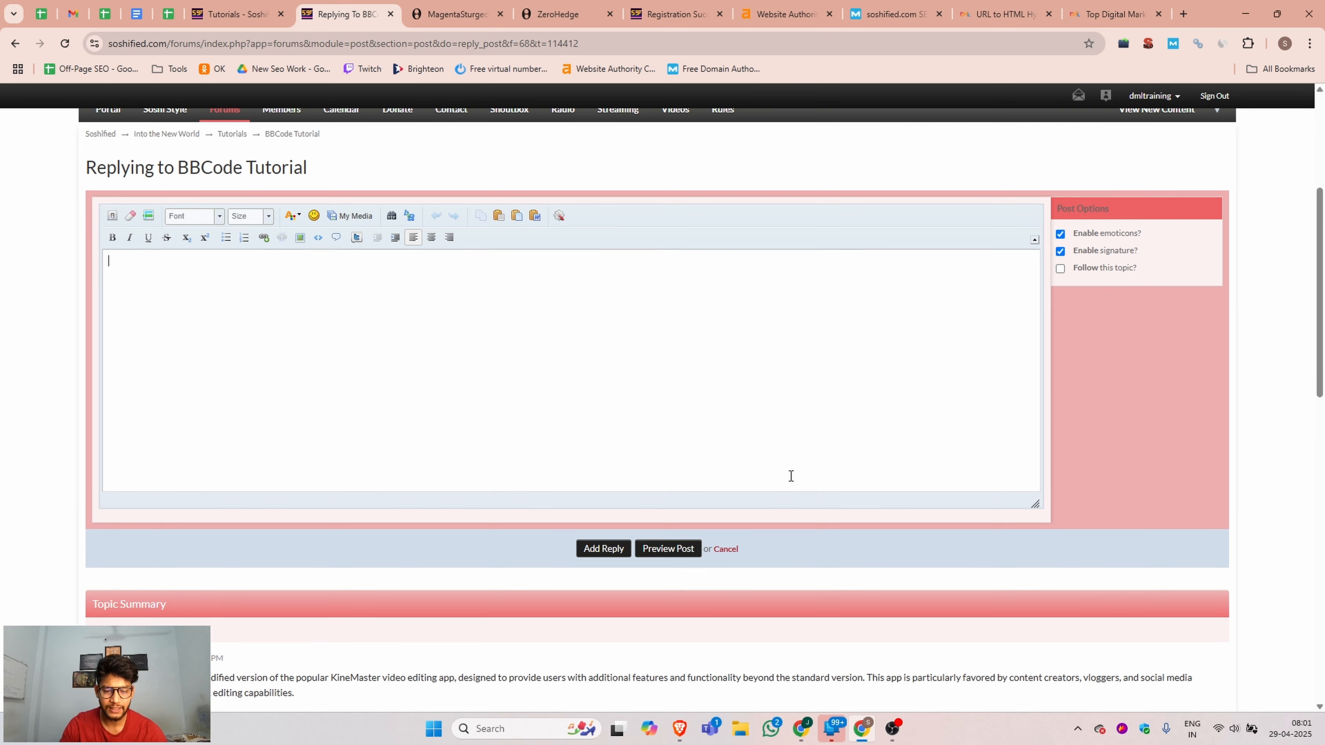
{"action": "scroll", "coordinate": [495, 530], "scroll_direction": "down", "scroll_amount": 5}
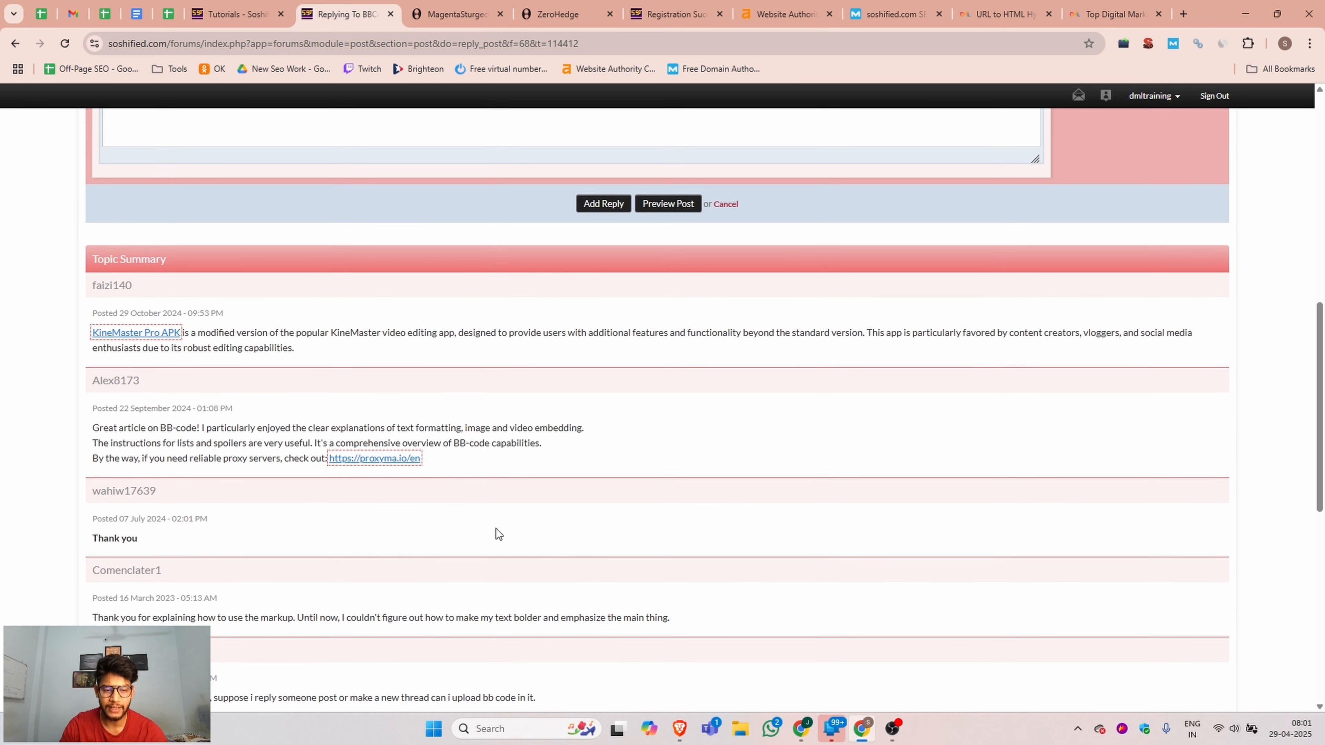
{"action": "scroll", "coordinate": [600, 240], "scroll_direction": "up", "scroll_amount": 6}
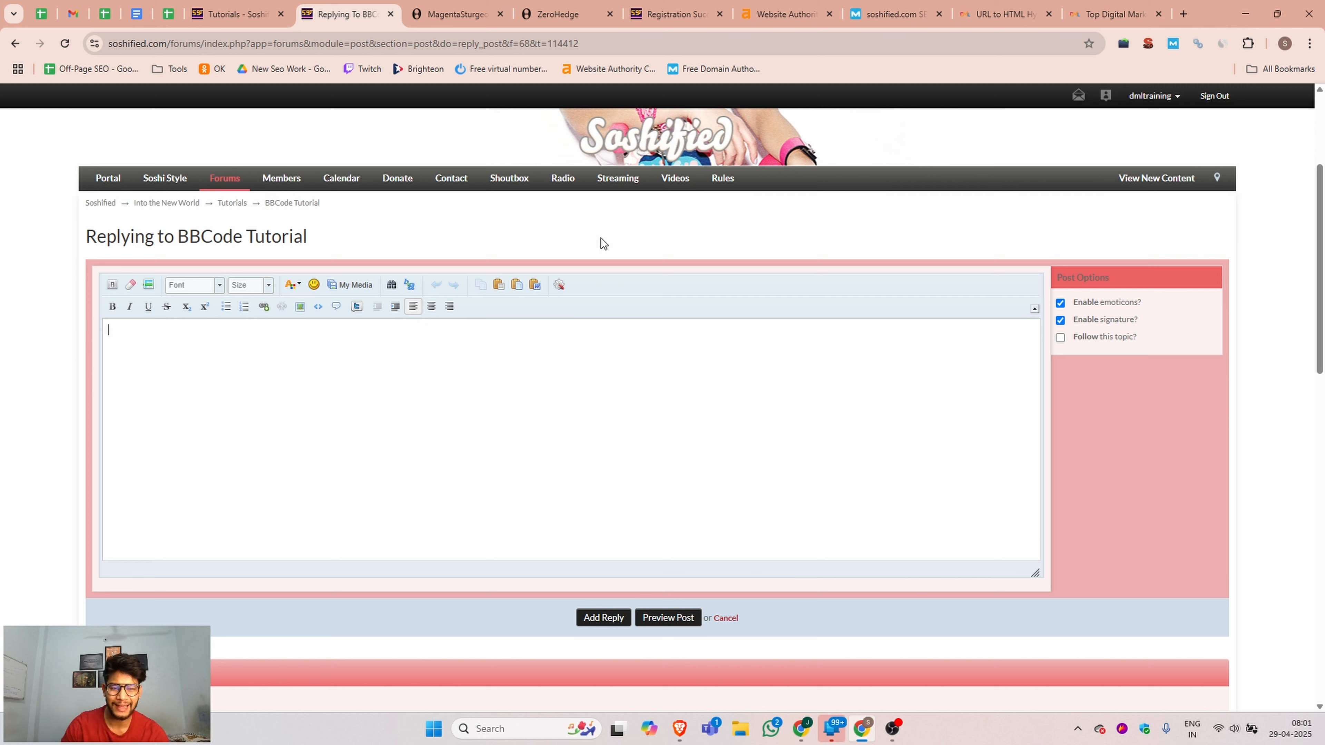
{"action": "left_click_drag", "start_coordinate": [336, 248], "coordinate": [91, 241]}
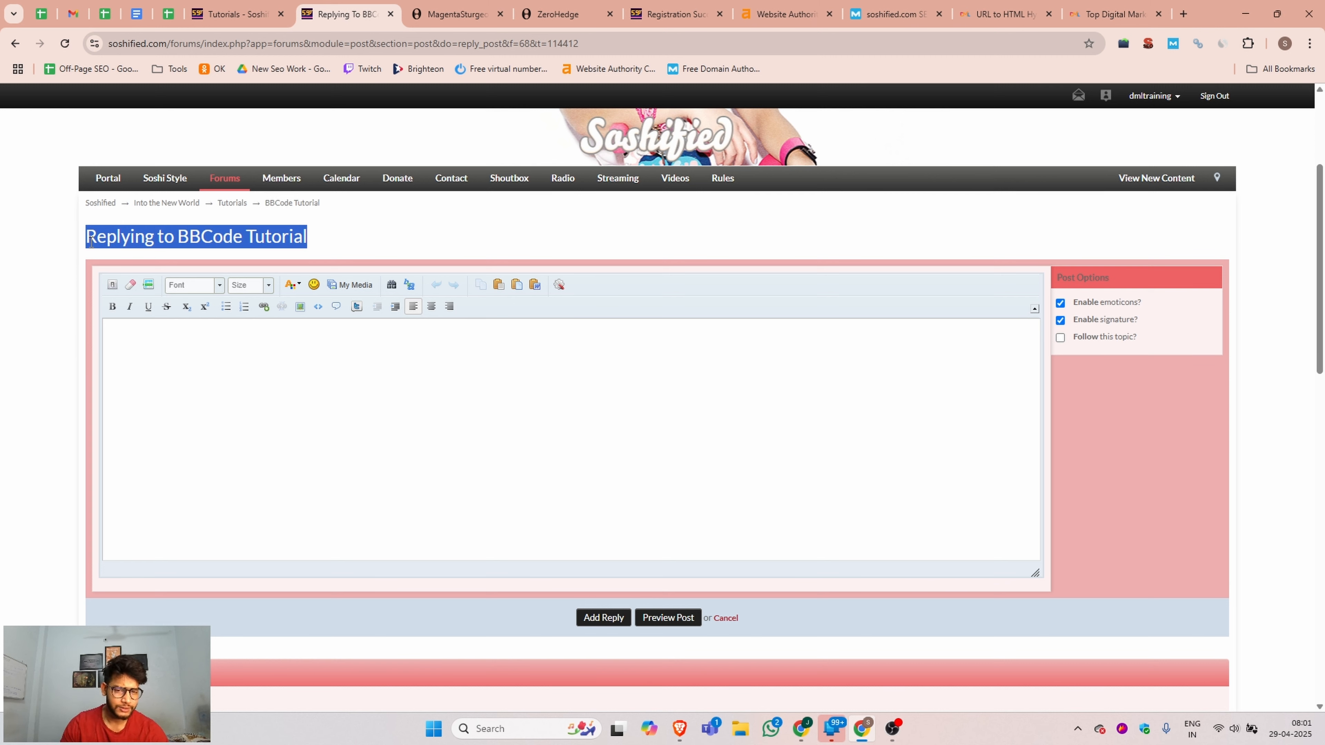